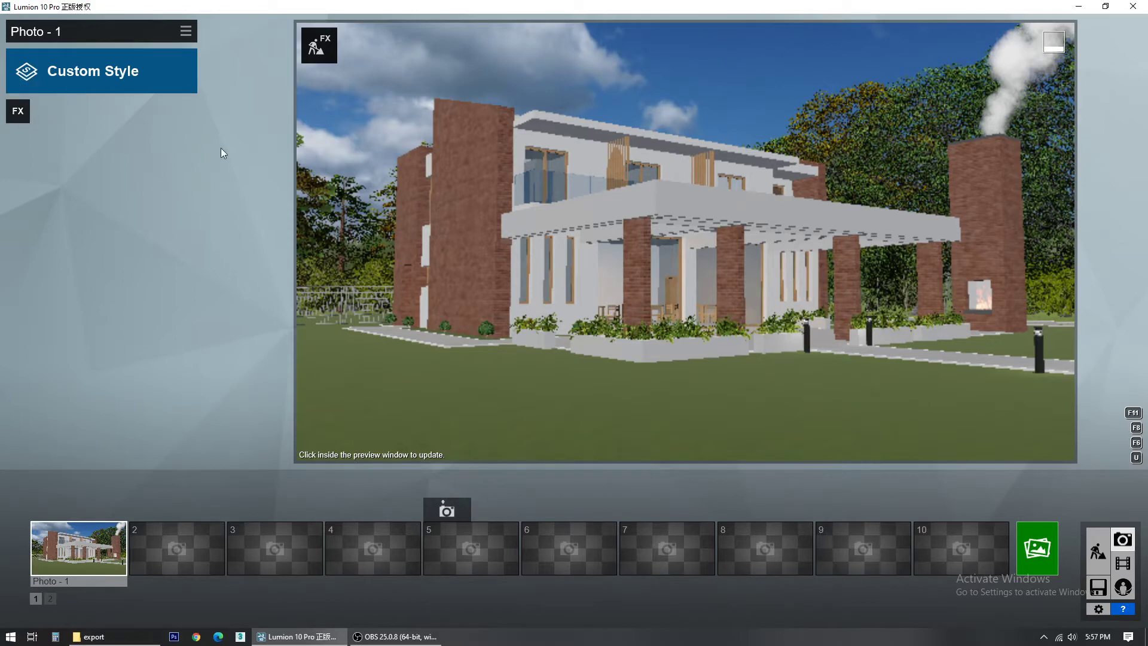
# Step: Add the 2-Point Perspective camera effect to Photo 1
pyautogui.click(18, 111)
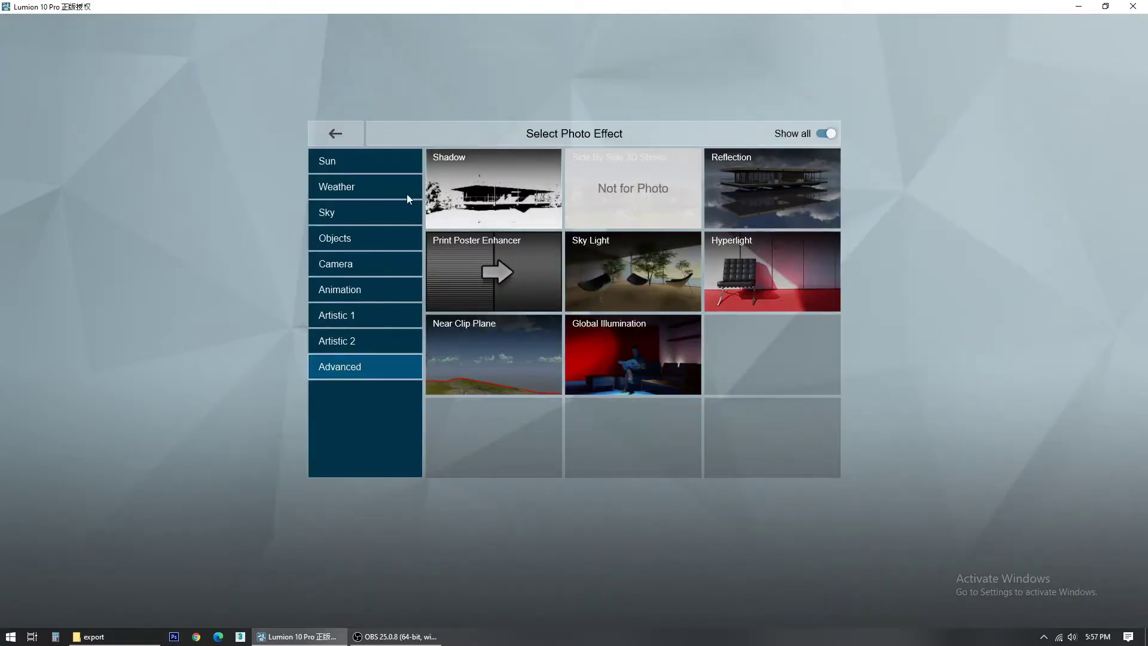
pyautogui.click(352, 160)
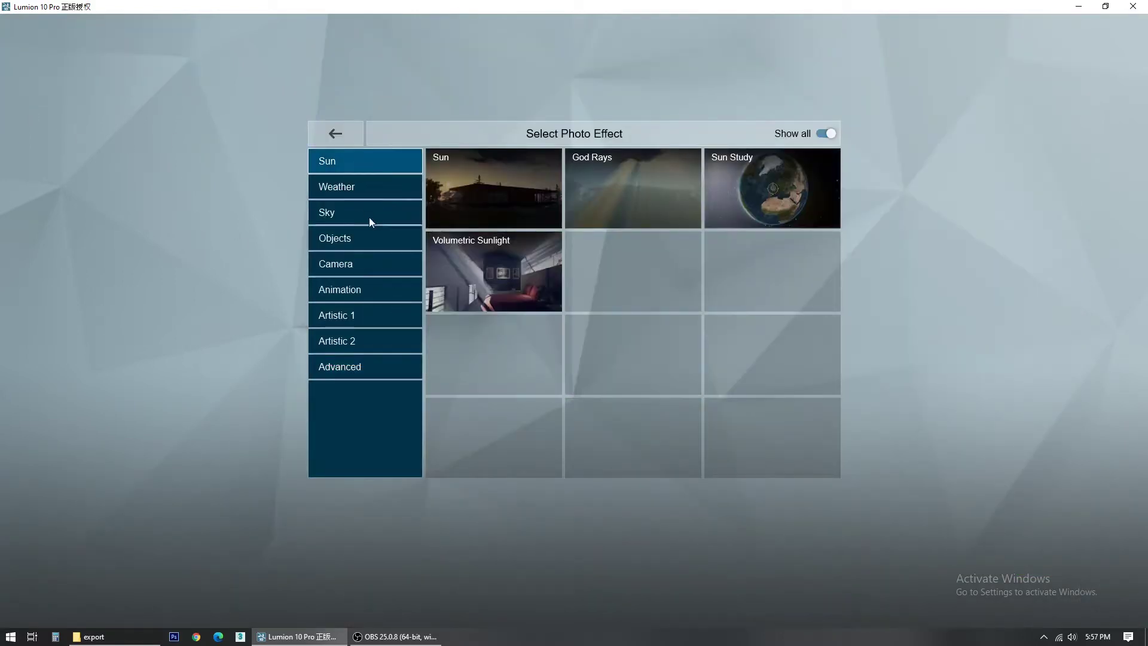
pyautogui.click(372, 263)
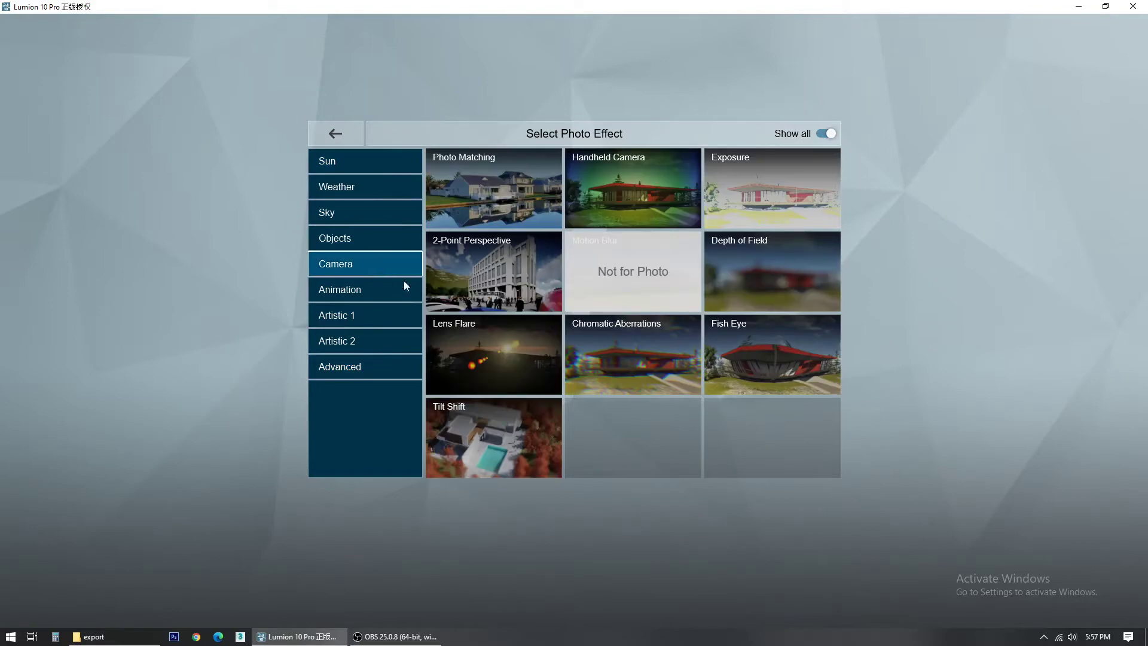
pyautogui.click(497, 276)
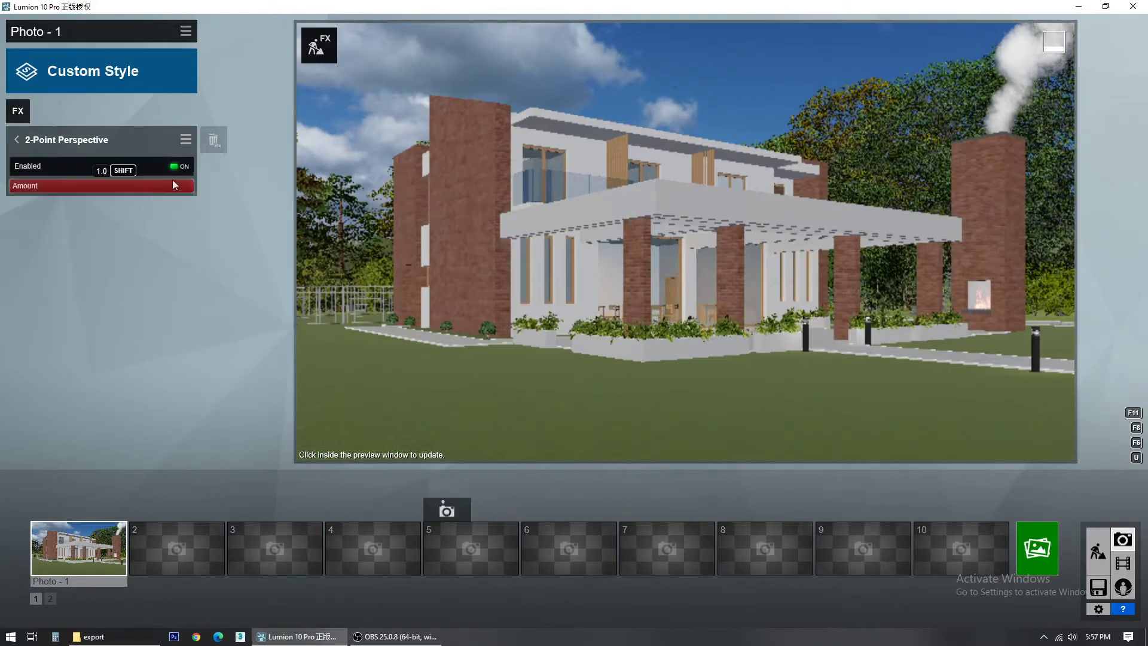
pyautogui.click(16, 140)
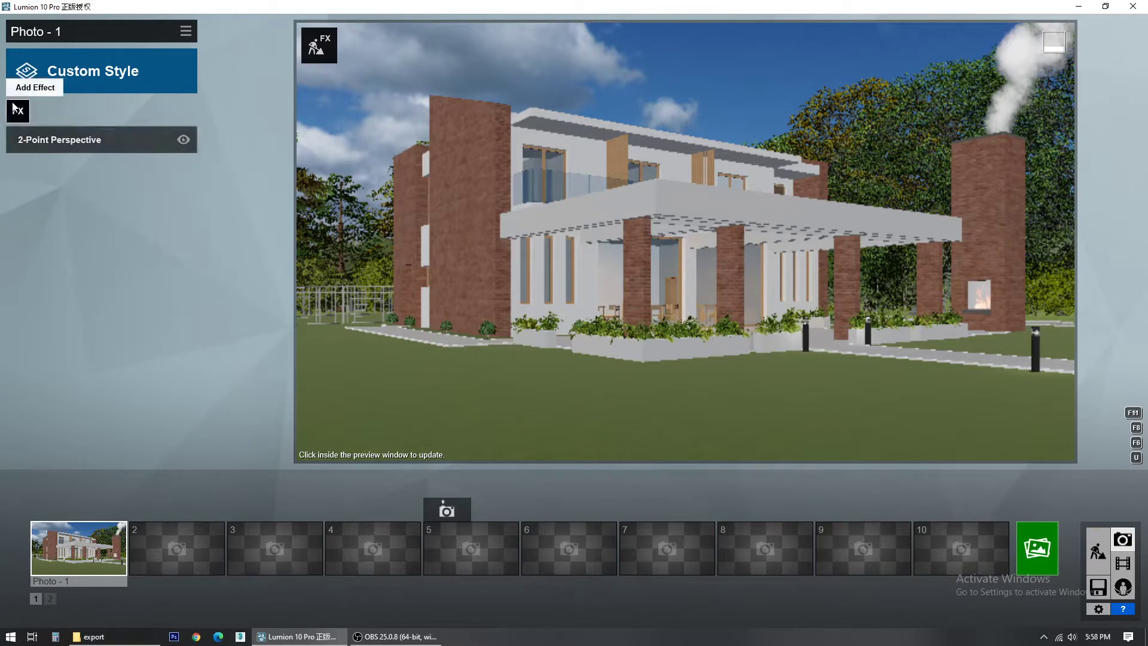
# Step: Add the Precipitation weather effect to the photo and switch it off in the effect list
pyautogui.click(14, 108)
pyautogui.click(374, 159)
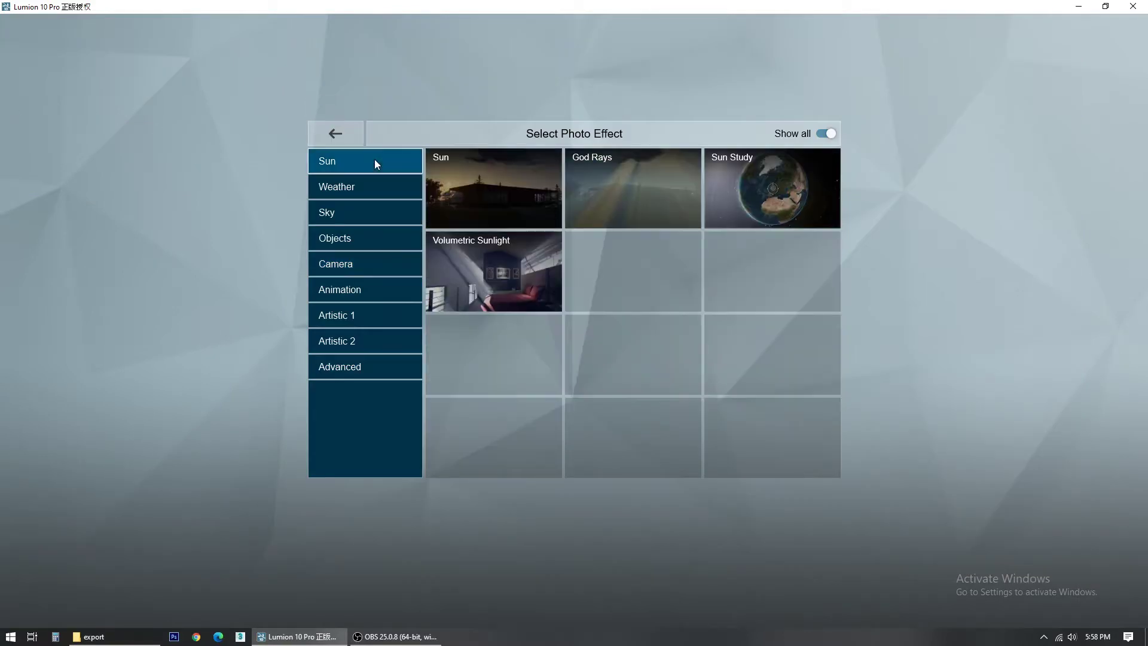
pyautogui.click(369, 190)
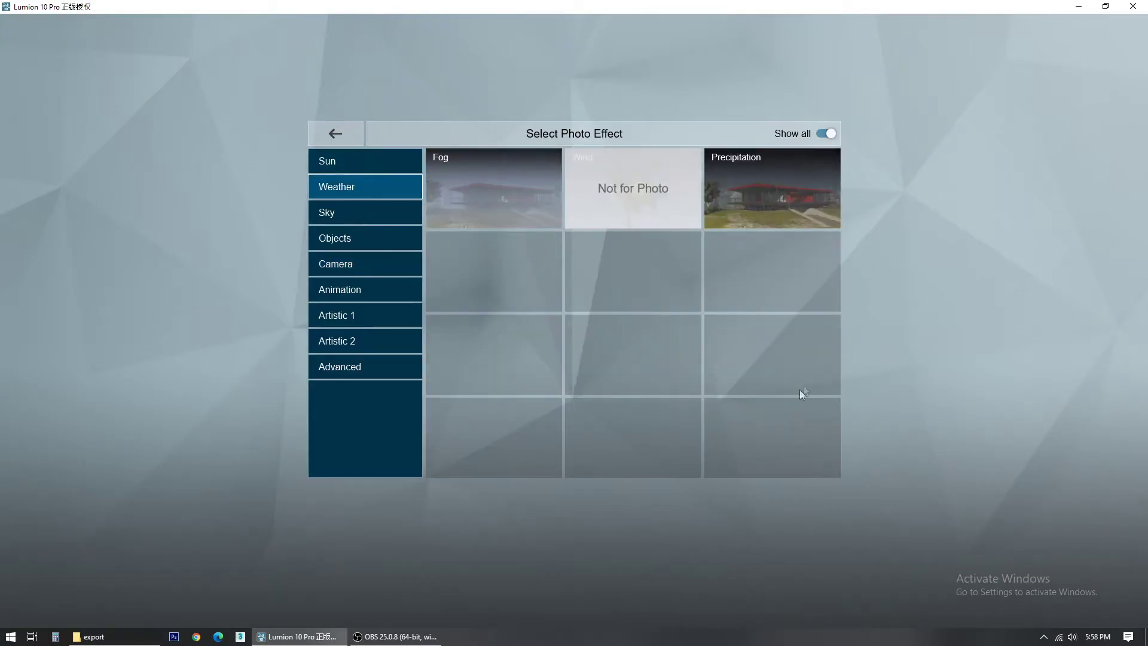
pyautogui.click(764, 187)
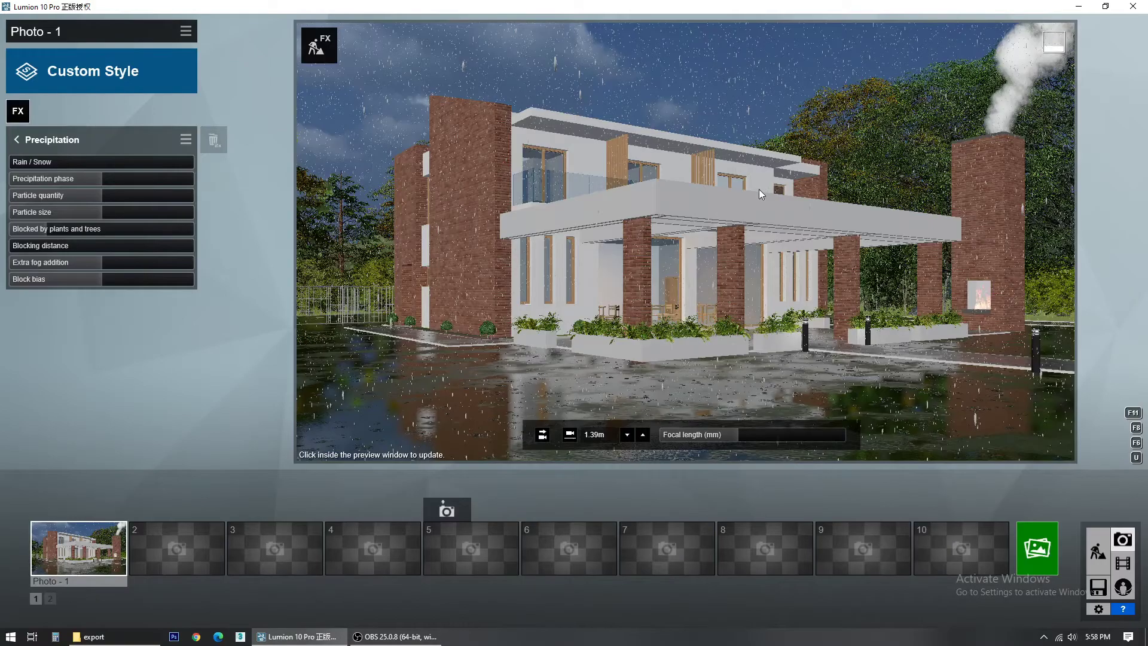
pyautogui.click(18, 141)
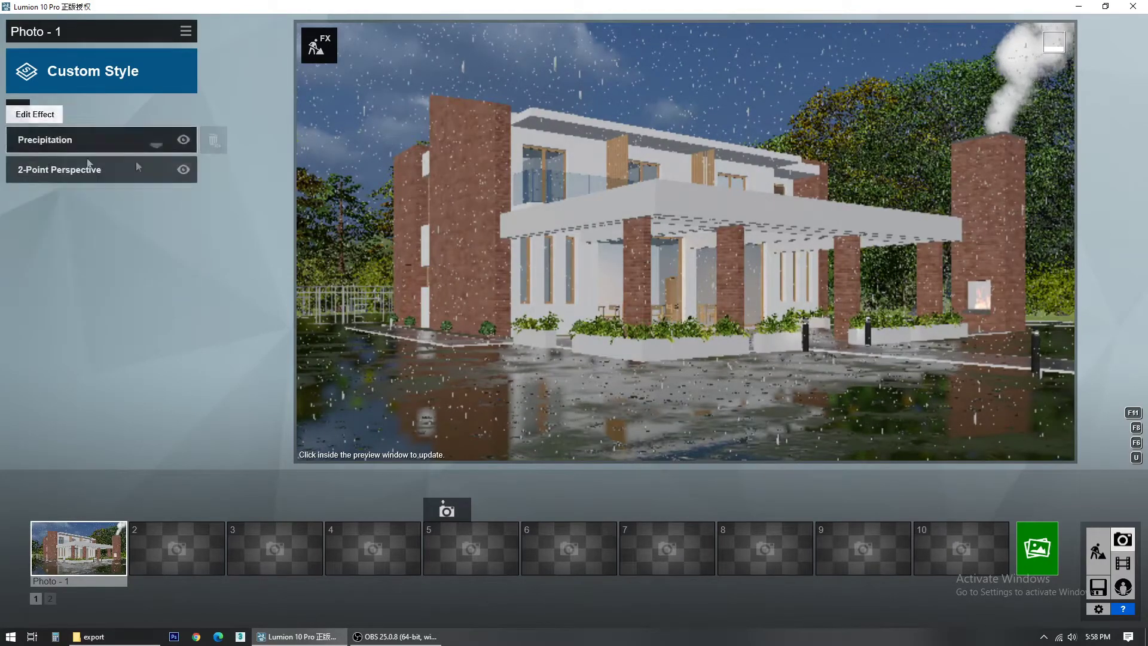
pyautogui.click(183, 139)
# Step: Add the Real Skies effect and rotate the sky heading to about 100.5°
pyautogui.click(18, 110)
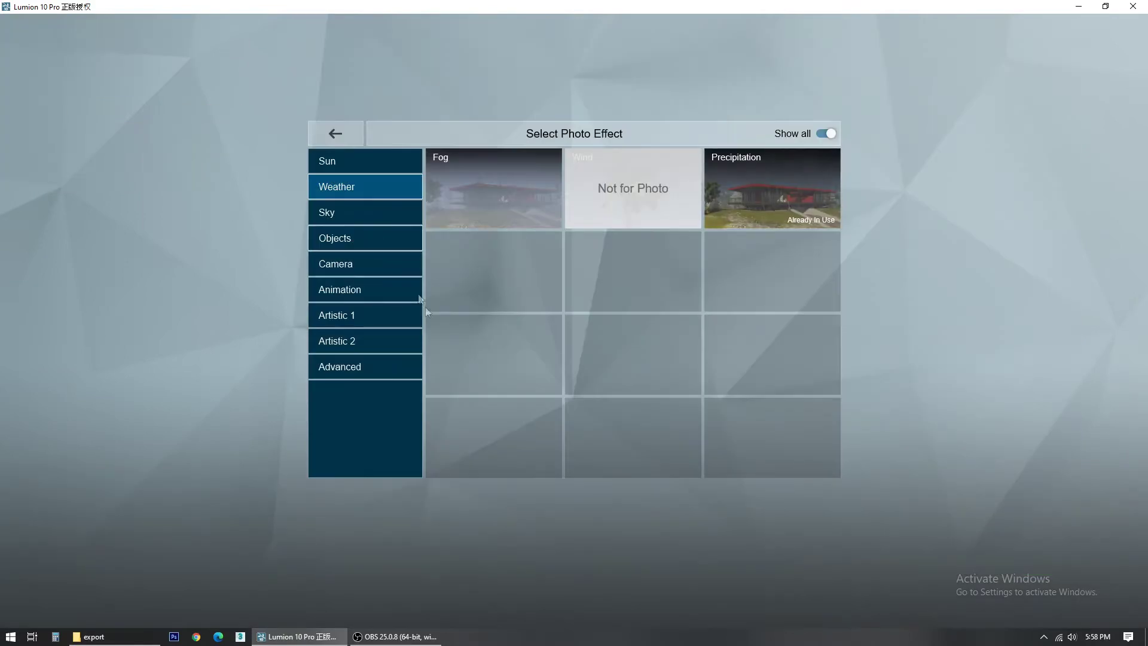
pyautogui.click(346, 209)
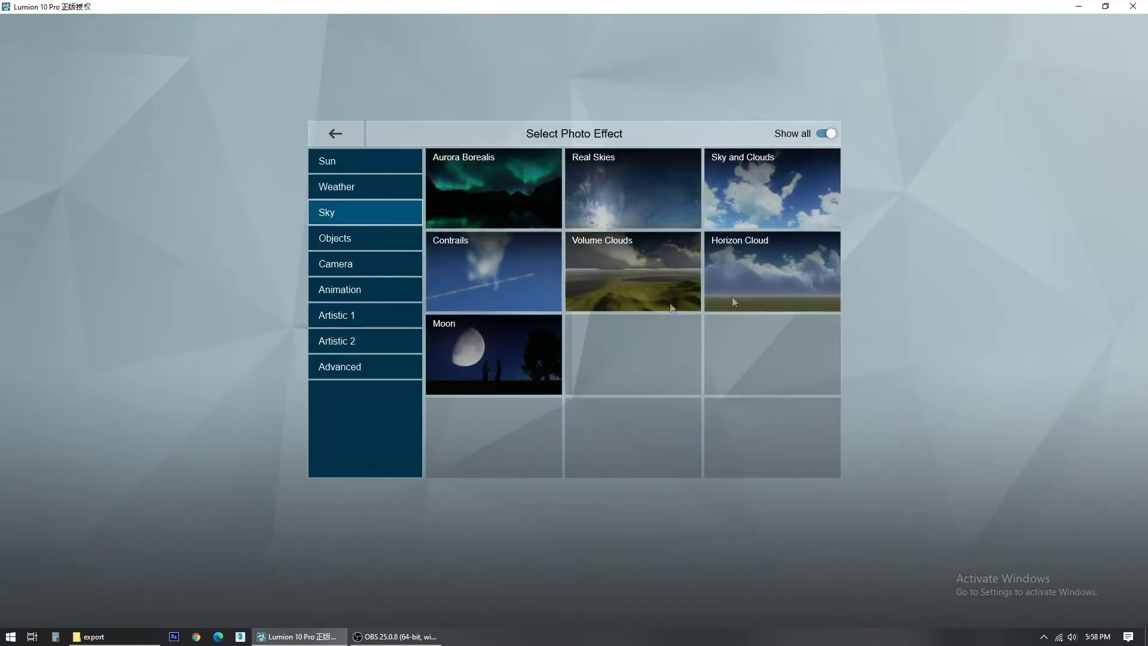
pyautogui.click(628, 192)
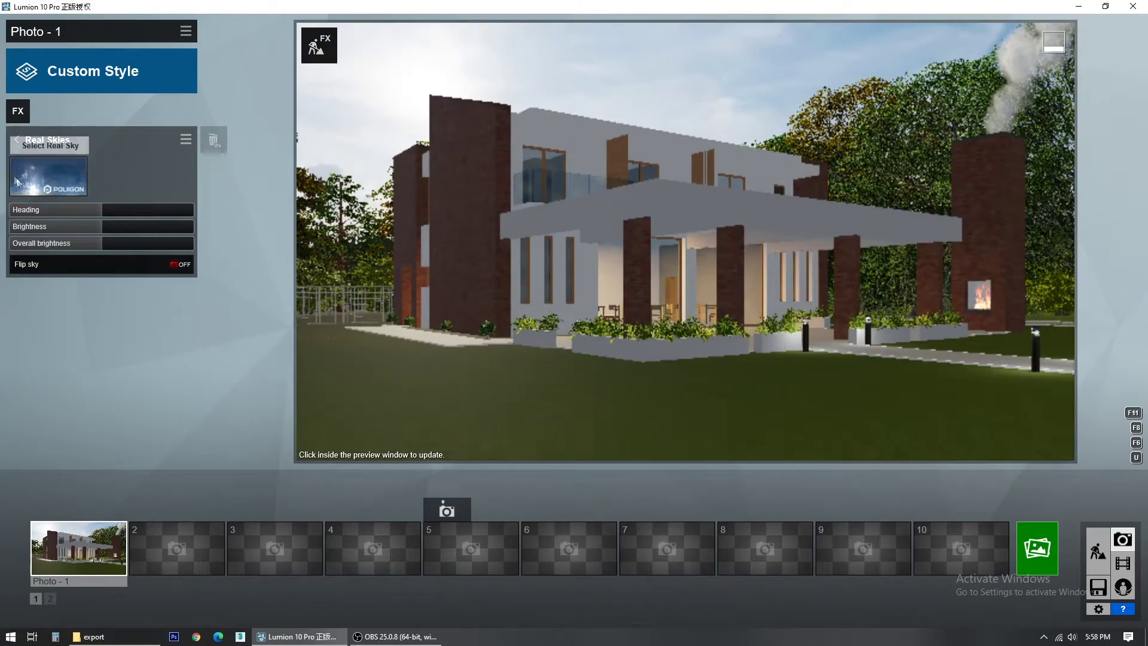
pyautogui.moveTo(128, 214)
pyautogui.moveTo(104, 213); pyautogui.dragTo(154, 217)
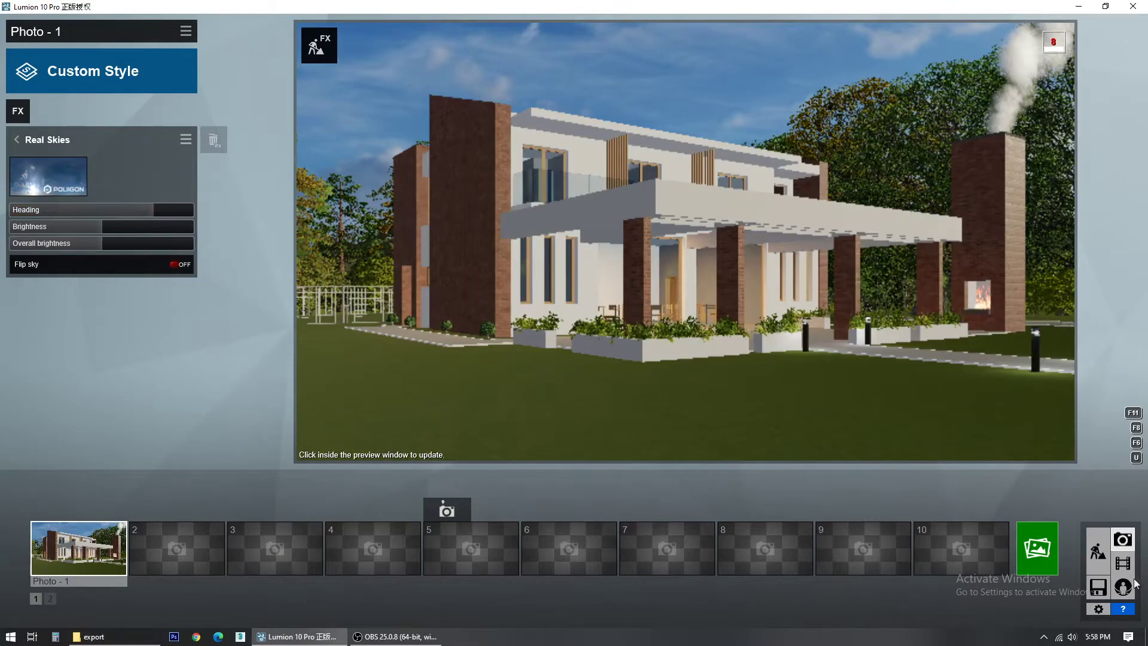
# Step: Enter build mode, approach the ground-floor dining room and show its light objects
pyautogui.click(1098, 550)
pyautogui.press('w')
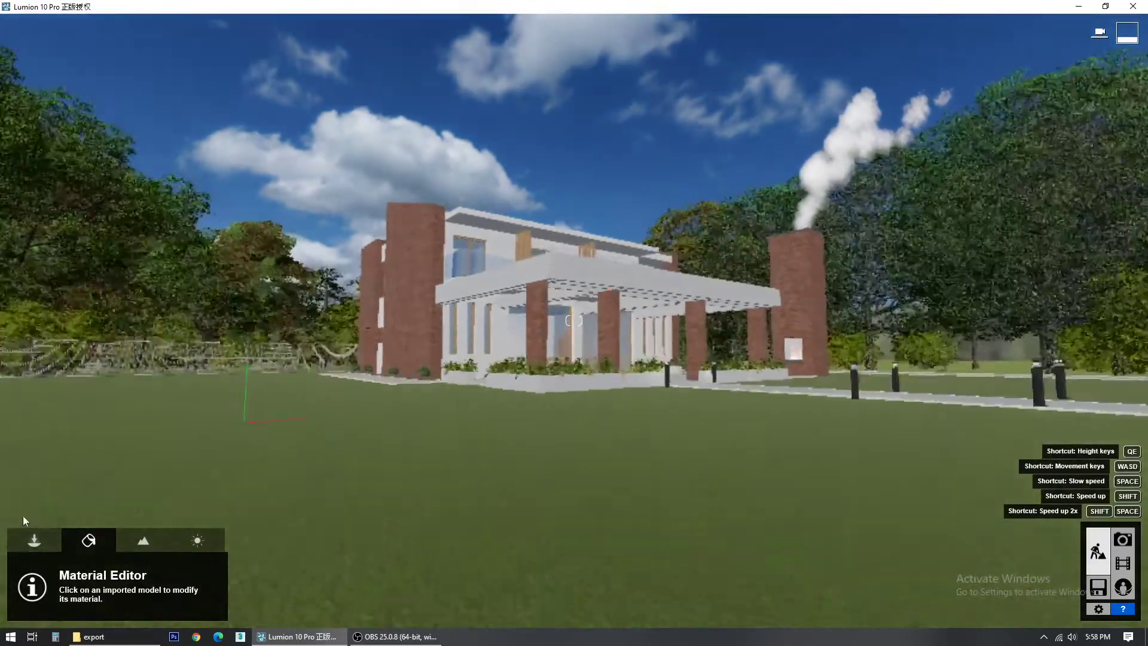
pyautogui.click(36, 539)
pyautogui.press('w')
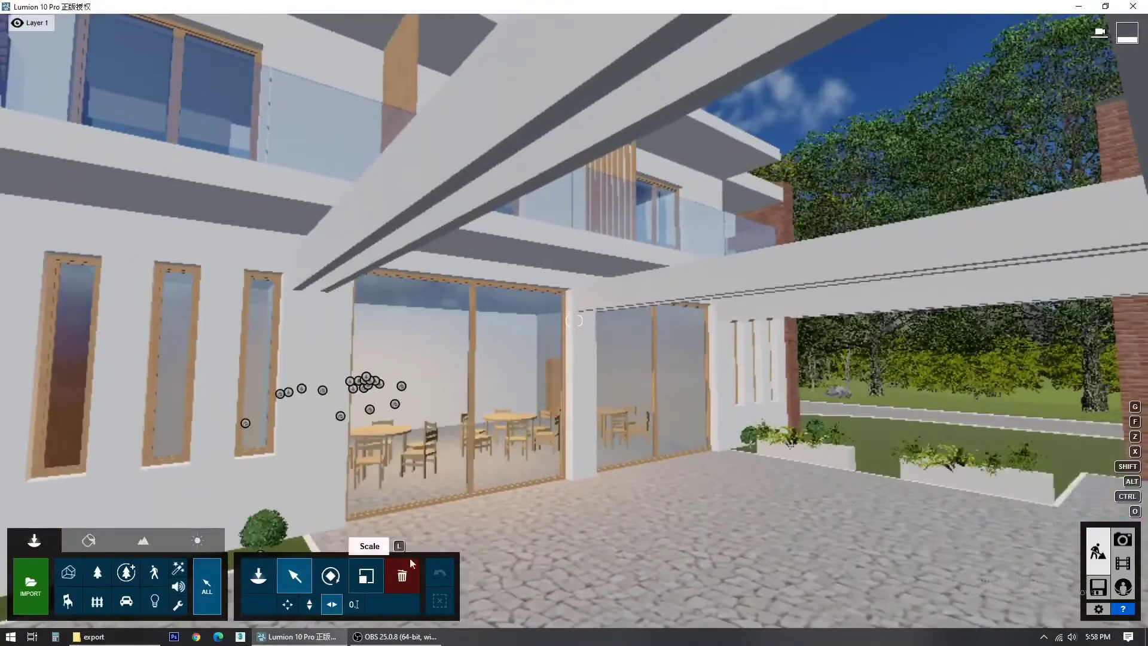
pyautogui.press('w')
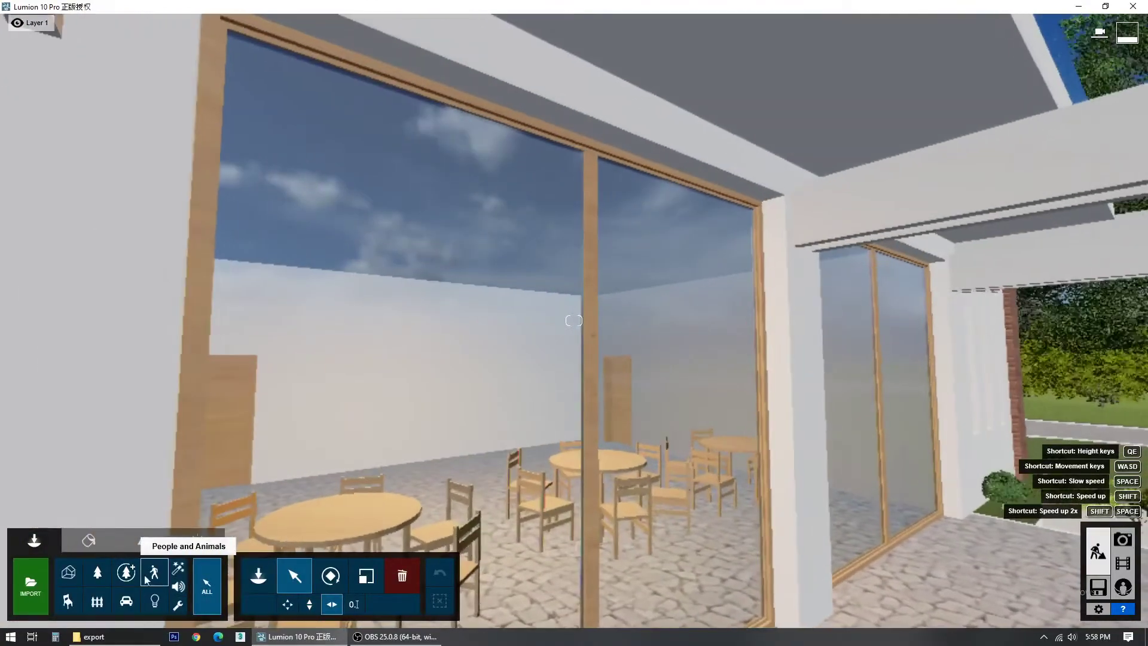
pyautogui.click(166, 578)
pyautogui.click(158, 606)
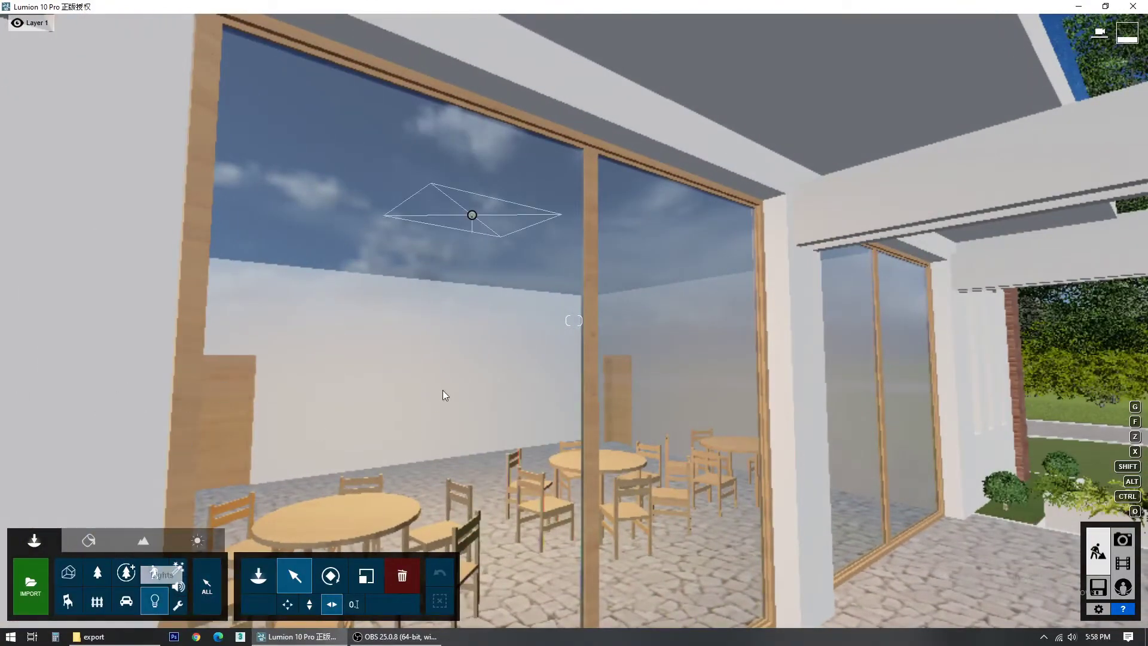
# Step: Inspect the dining room area light's brightness, width and length properties and return to Photo 1
pyautogui.click(472, 217)
pyautogui.press('f')
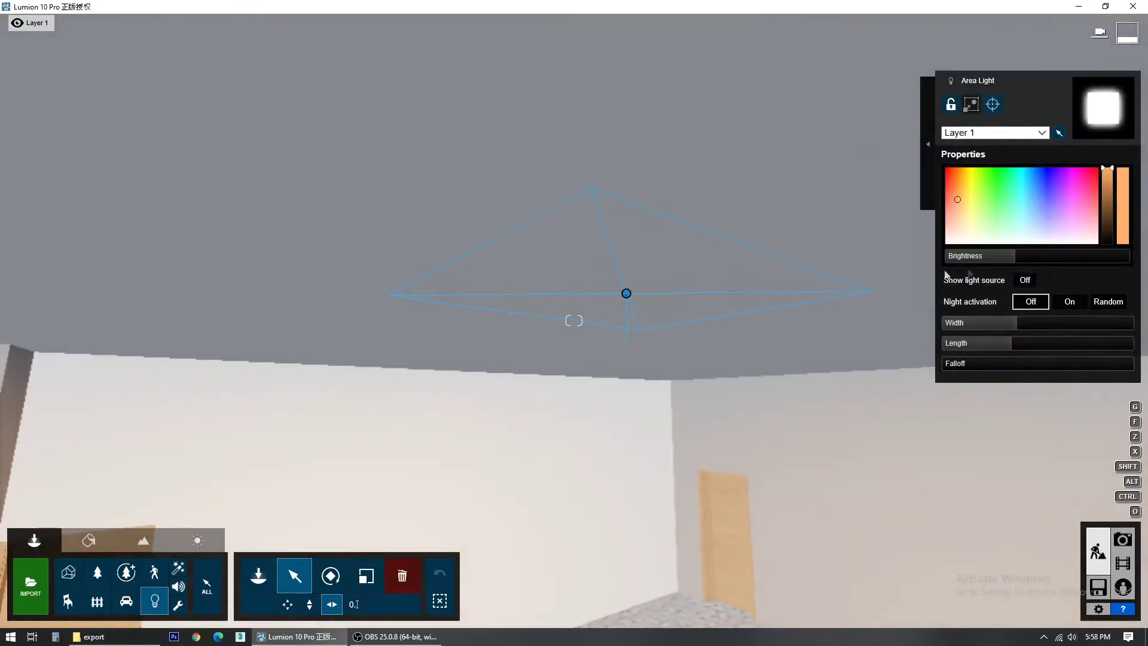
pyautogui.moveTo(1018, 257)
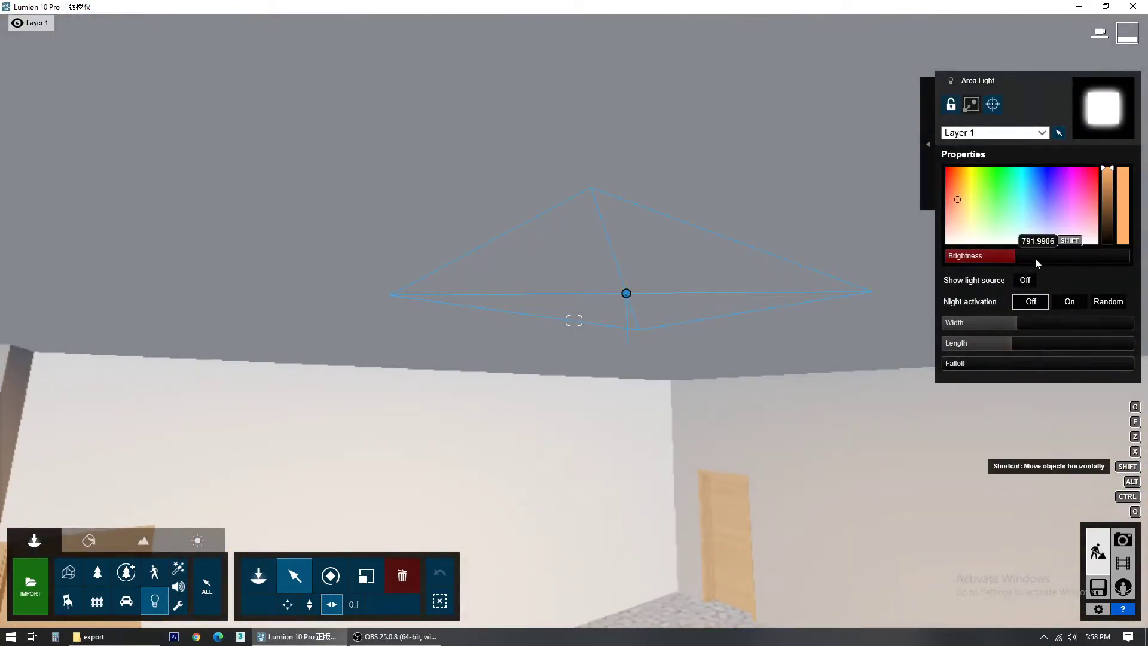
pyautogui.moveTo(1039, 327)
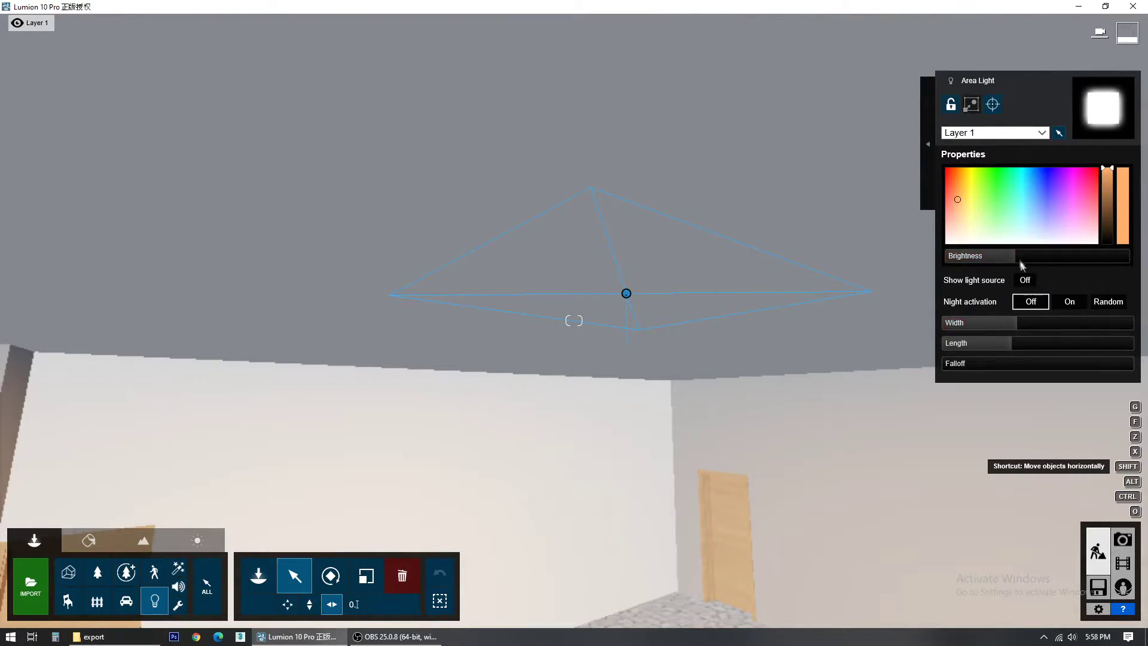
pyautogui.moveTo(1021, 349)
pyautogui.click(1123, 539)
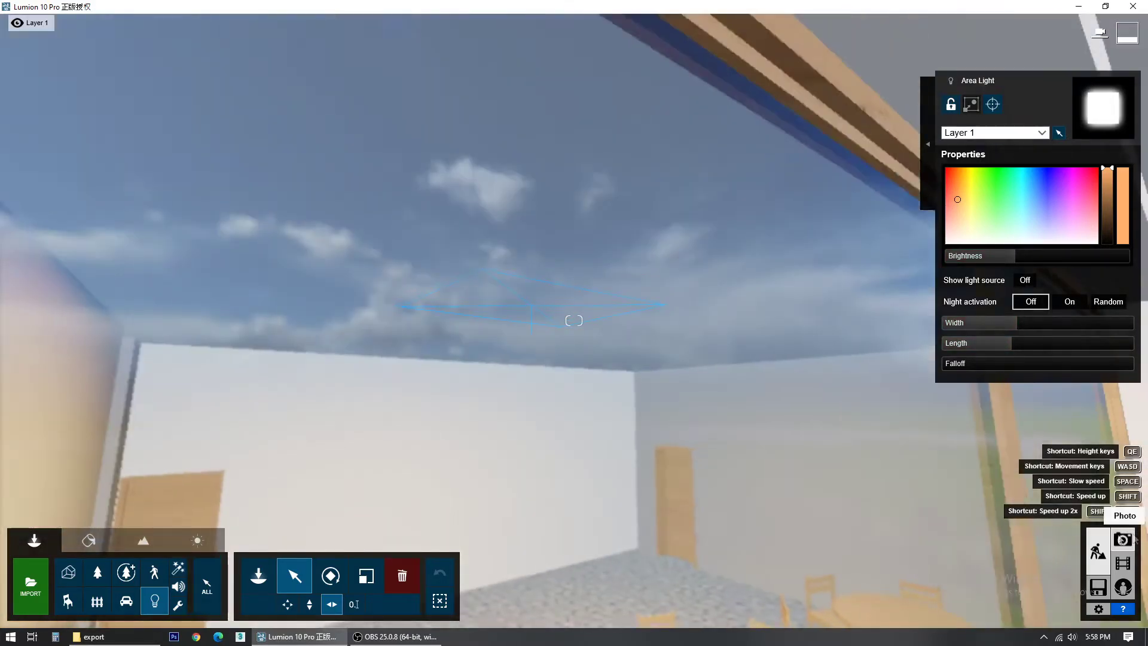
pyautogui.click(77, 547)
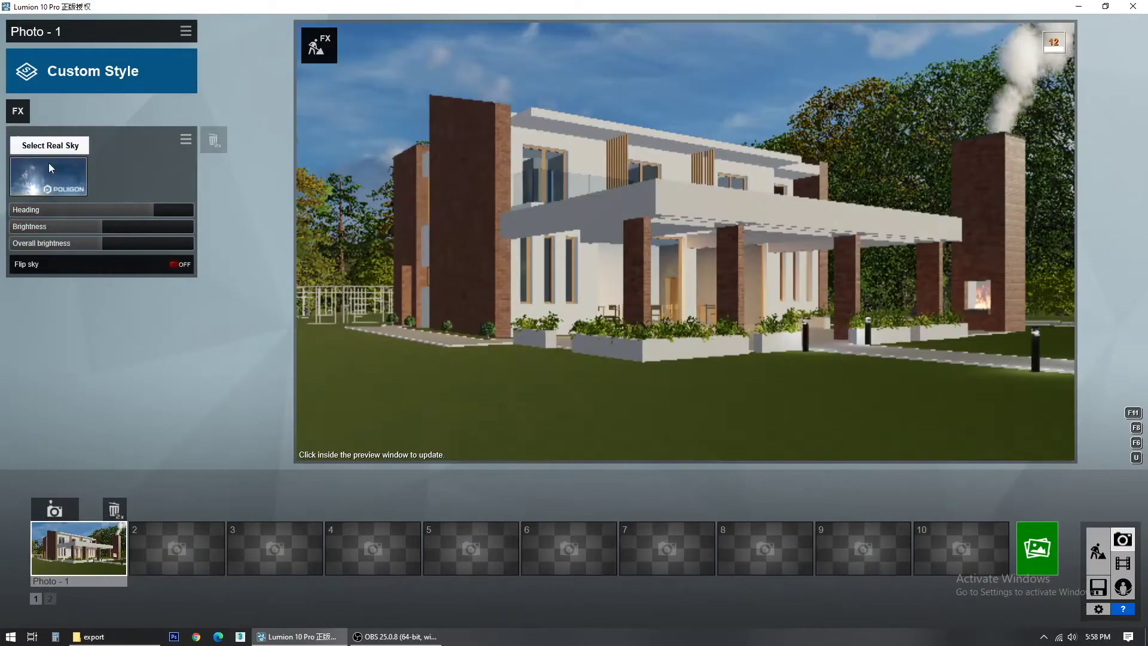
# Step: Reduce the Real Skies heading slightly and raise its brightness to 1.3
pyautogui.moveTo(152, 212)
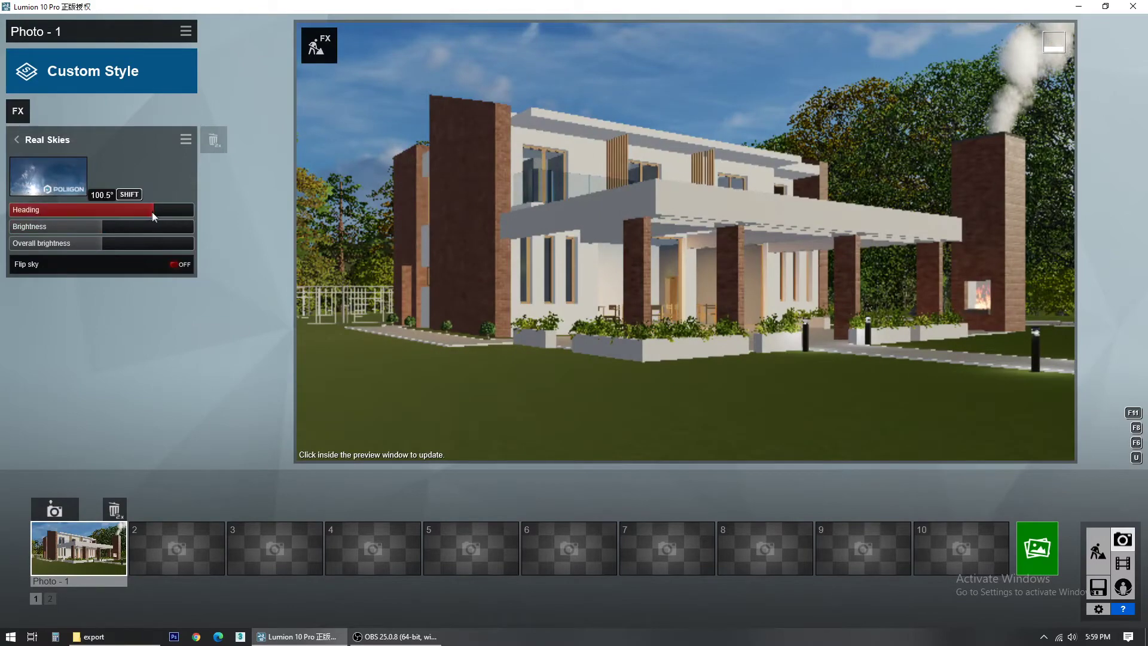
pyautogui.moveTo(150, 212); pyautogui.dragTo(149, 213)
pyautogui.moveTo(101, 229)
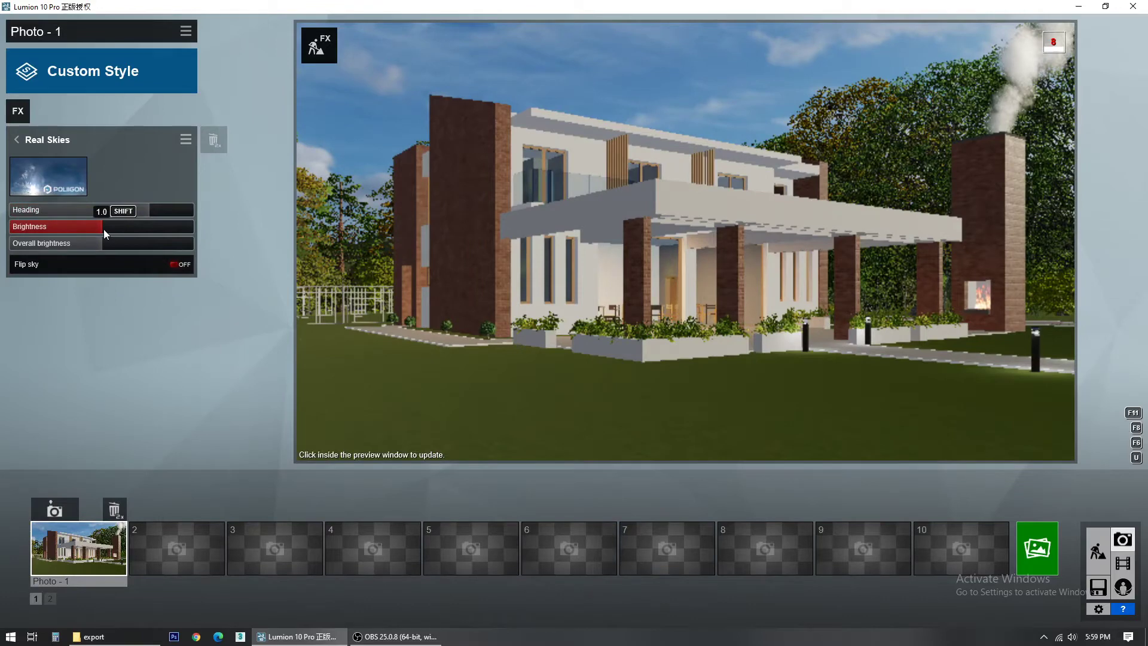
pyautogui.moveTo(103, 228); pyautogui.dragTo(126, 227)
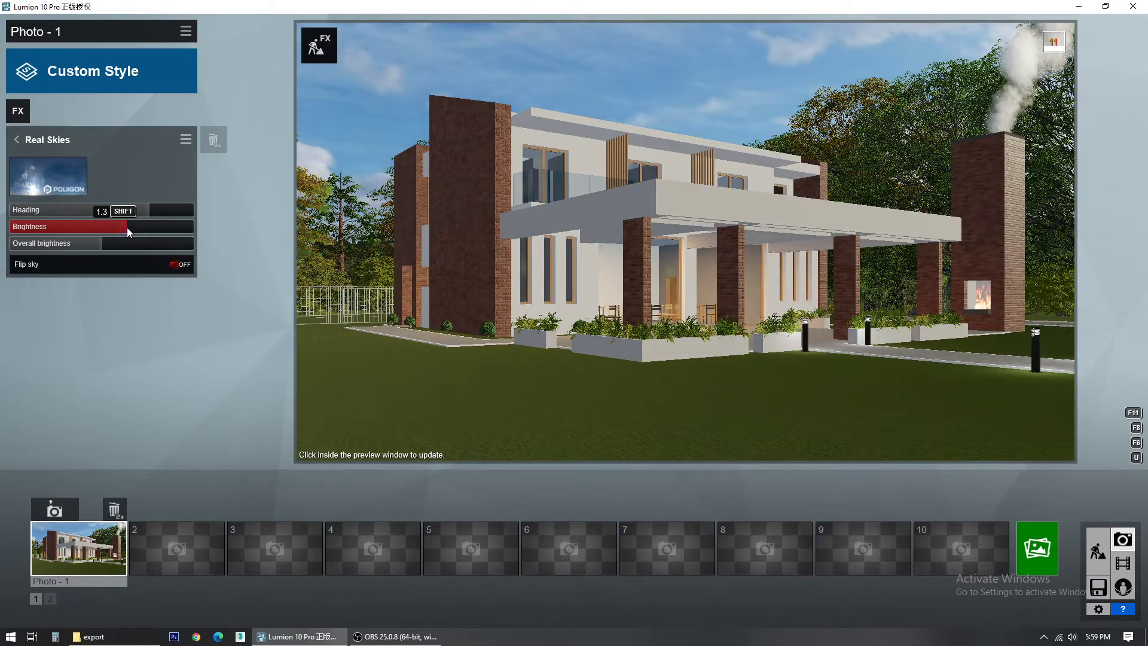
pyautogui.click(20, 142)
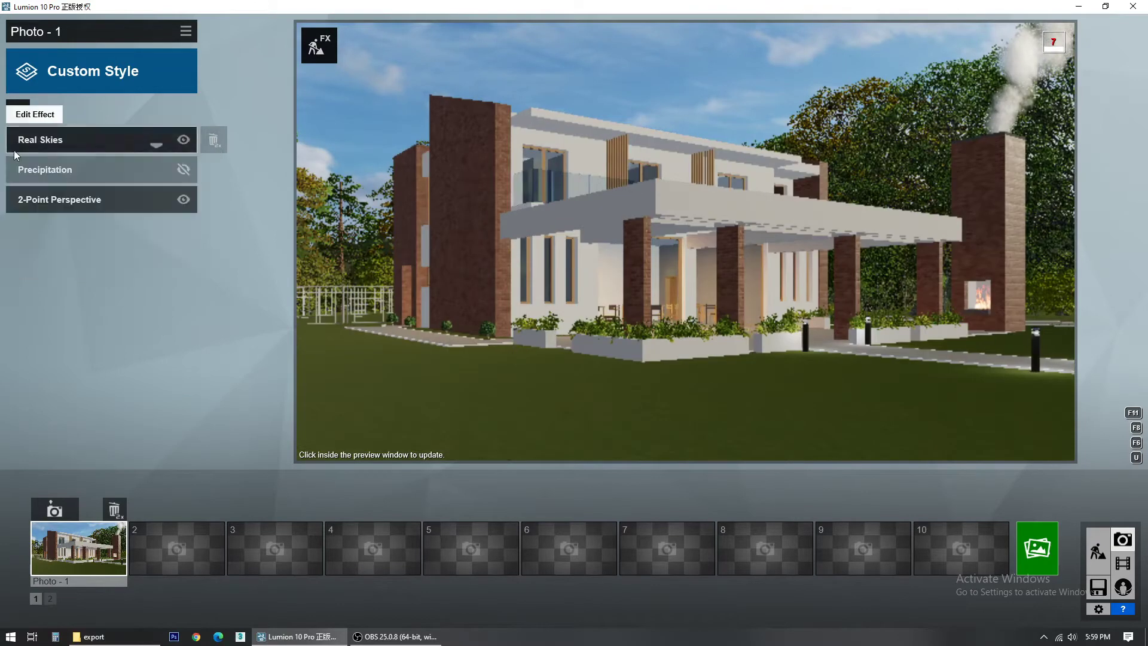
# Step: Add the advanced Reflection effect to the photo
pyautogui.click(18, 110)
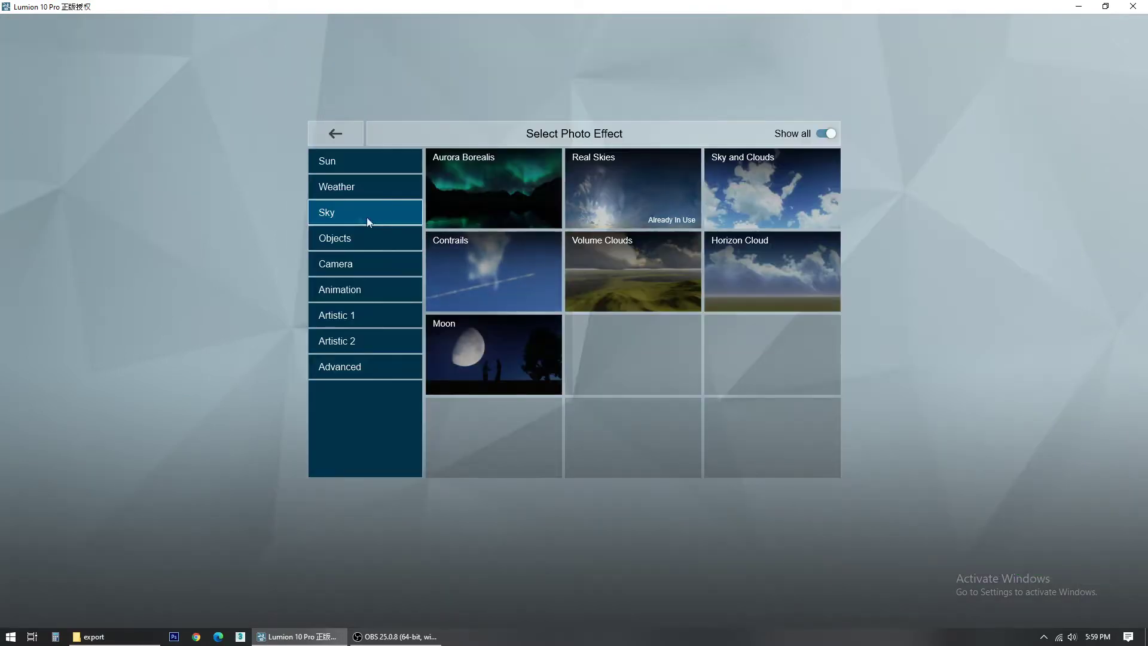
pyautogui.click(363, 239)
pyautogui.click(365, 260)
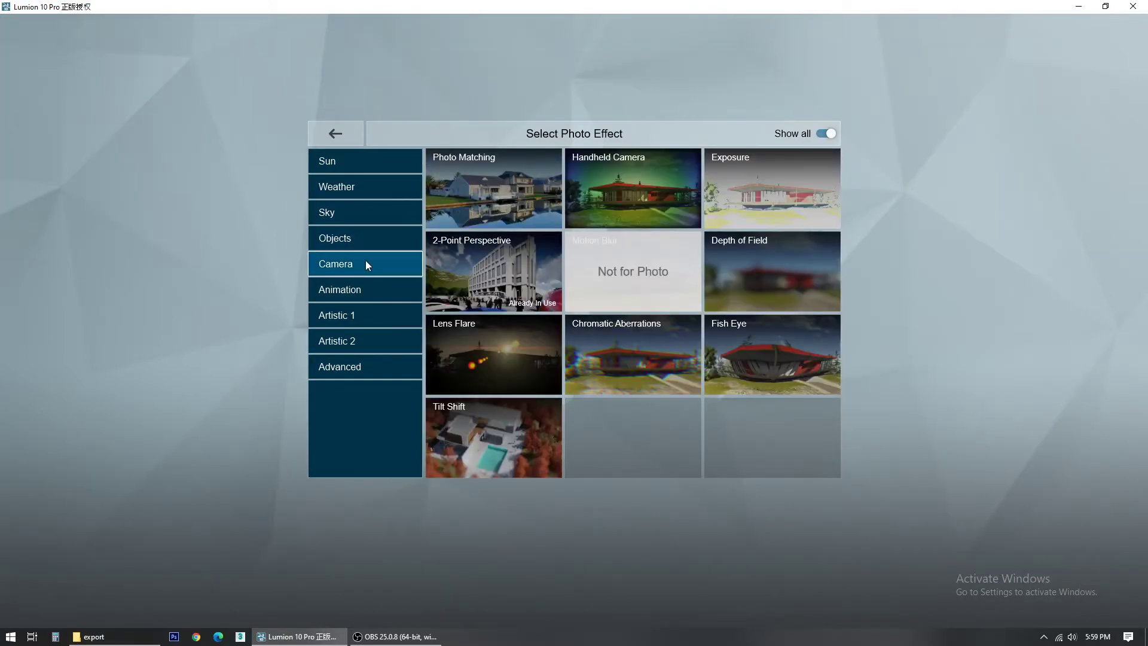
pyautogui.click(345, 295)
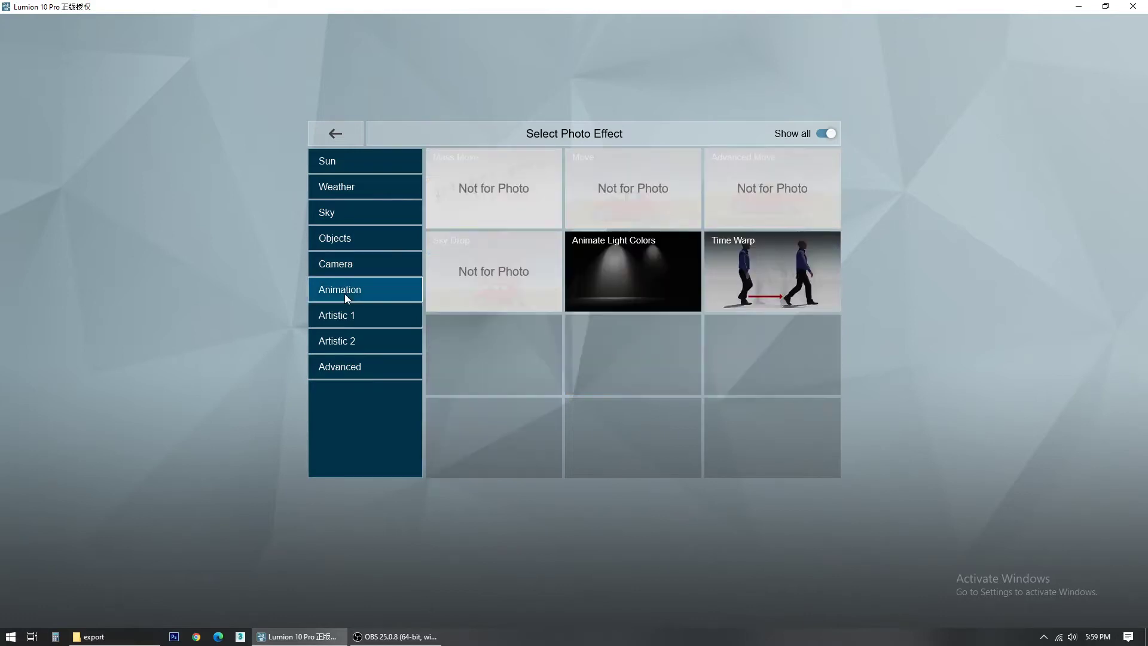
pyautogui.click(367, 363)
pyautogui.click(731, 182)
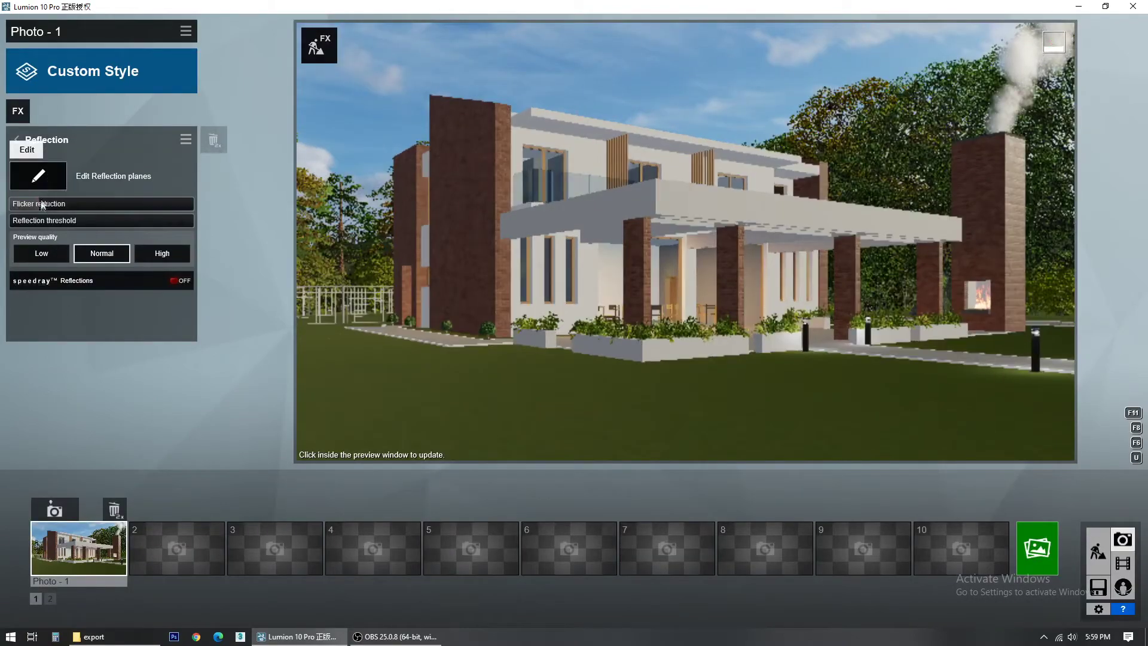
# Step: Add reflection planes on an upper-floor window, the ground-floor front glazing and the upper-floor window nearest the fireplace
pyautogui.click(46, 174)
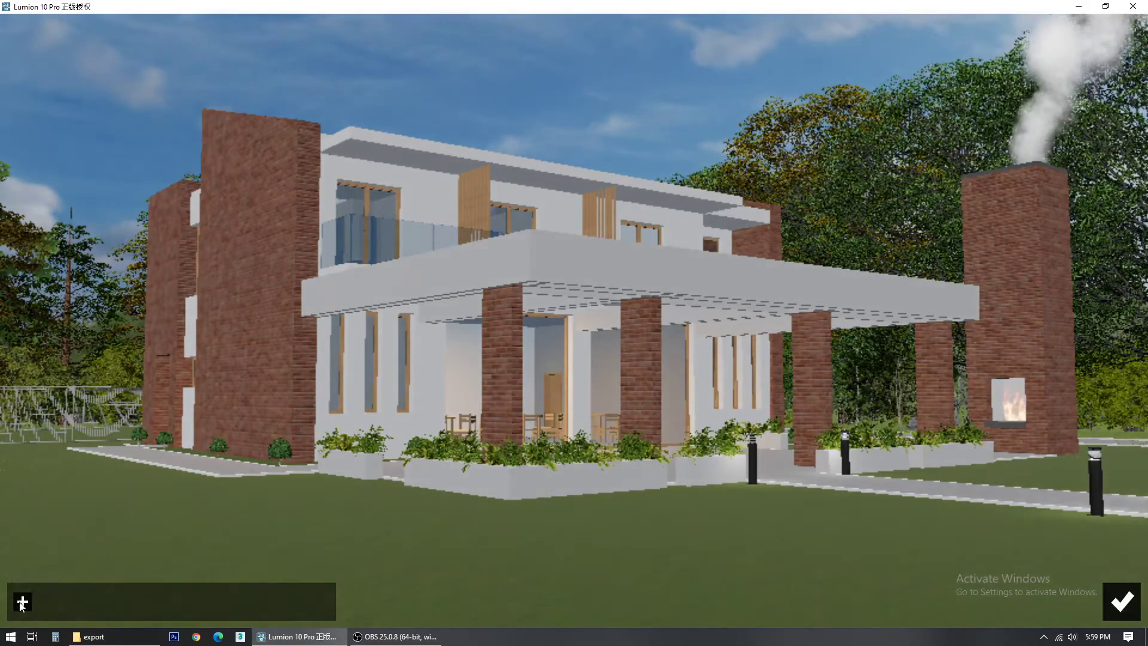
pyautogui.click(22, 601)
pyautogui.click(385, 202)
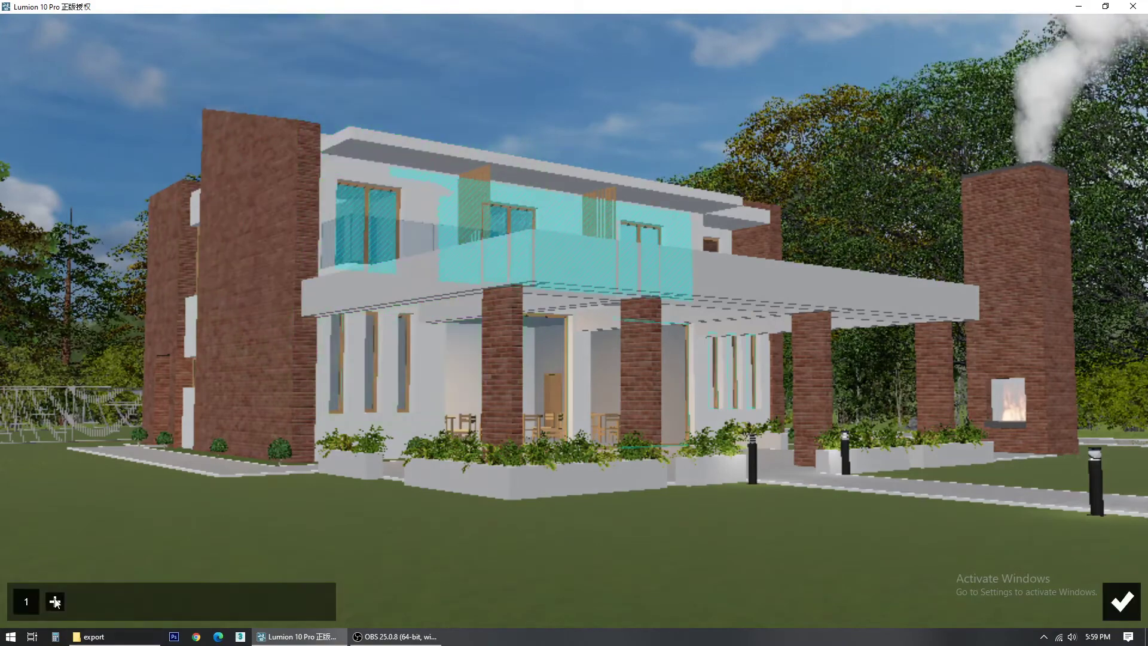
pyautogui.click(54, 602)
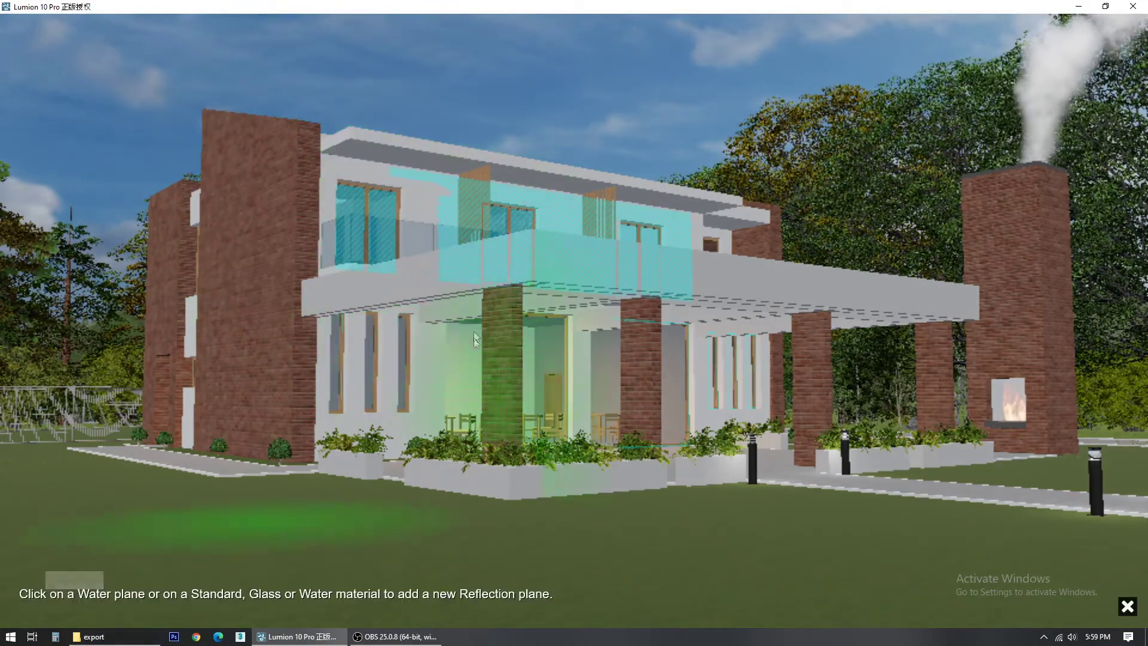
pyautogui.click(409, 363)
pyautogui.click(87, 602)
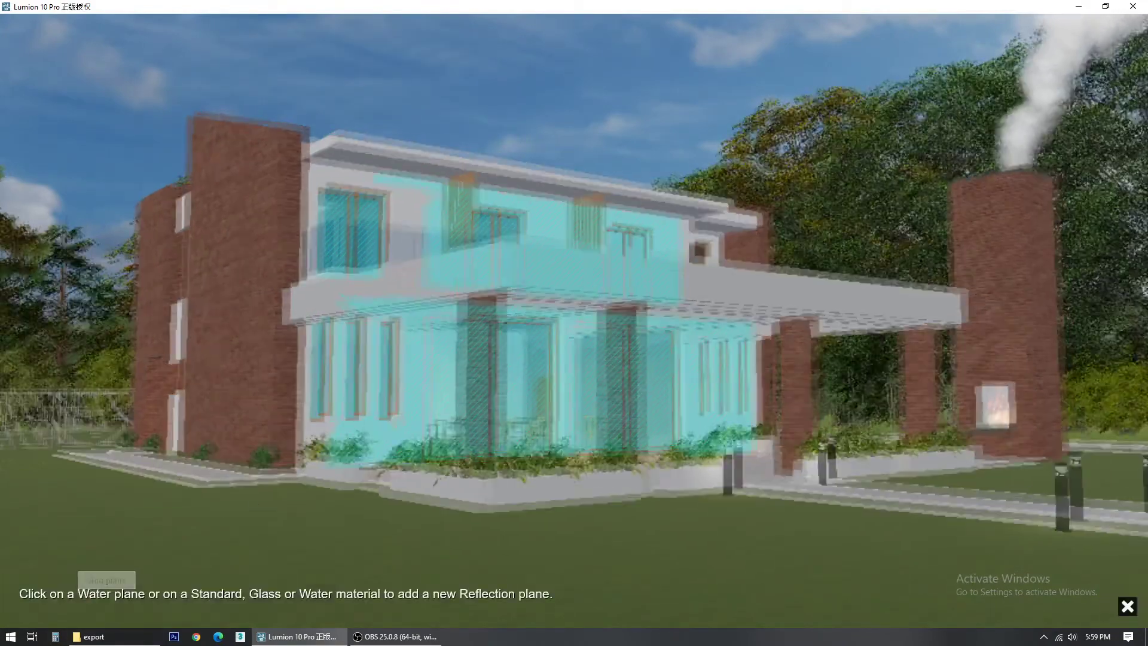
pyautogui.moveTo(787, 351)
pyautogui.mouseDown(button='right')
pyautogui.moveTo(646, 354)
pyautogui.moveTo(786, 351)
pyautogui.mouseUp(button='right')
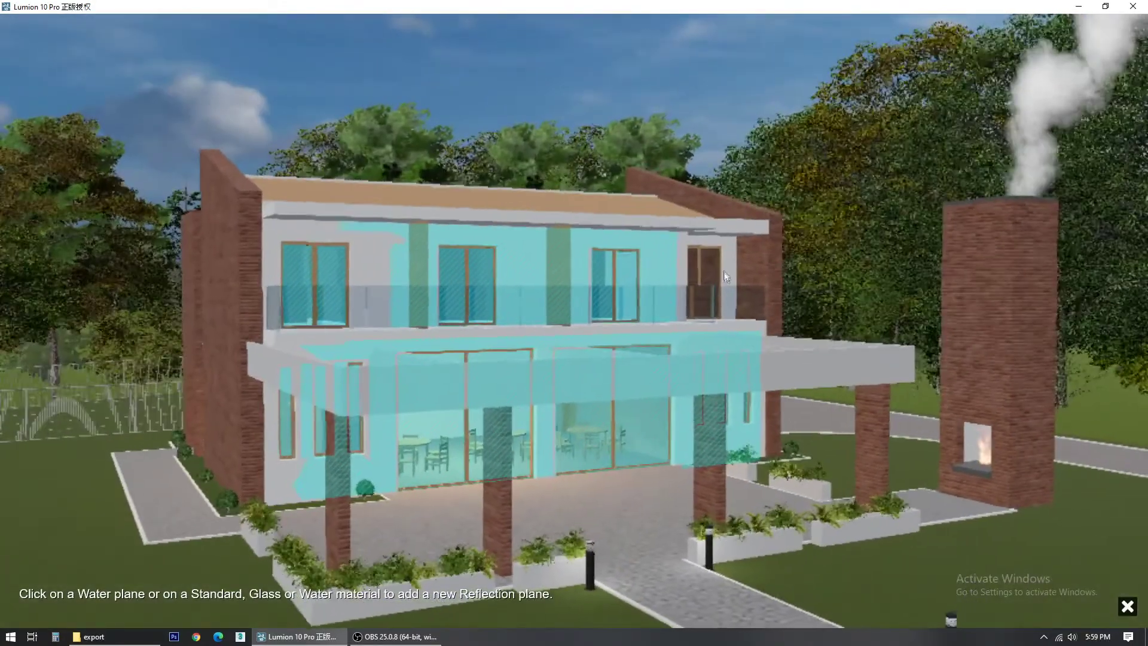
pyautogui.click(710, 267)
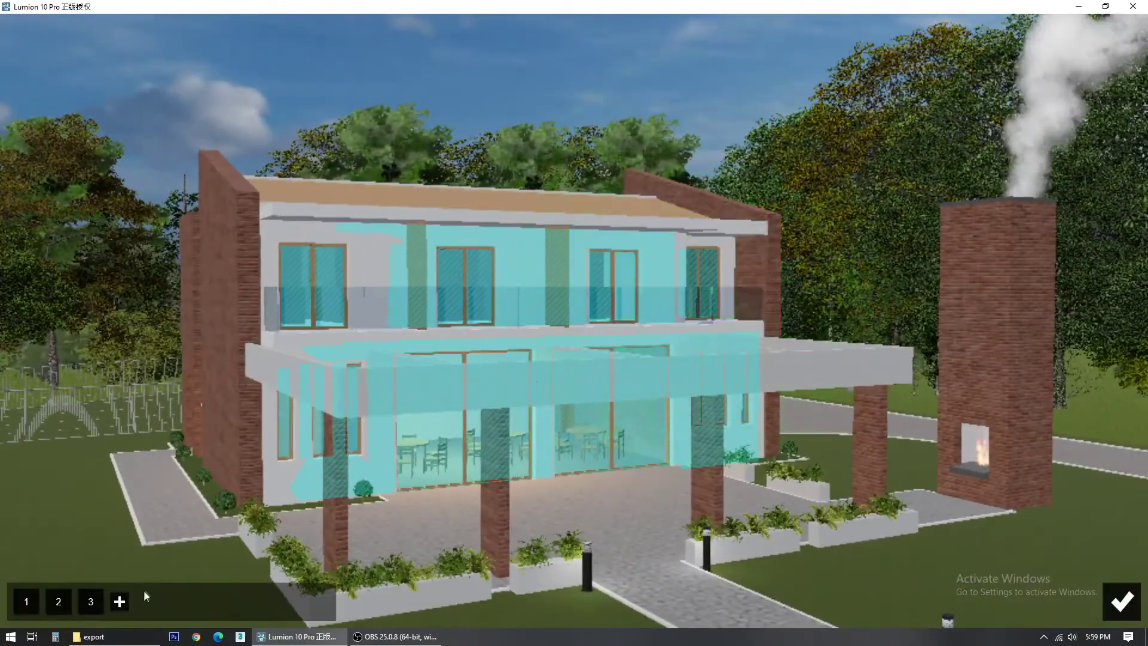
# Step: Add four more reflection planes covering the balcony's front and end glass railings and the upper window beside the fireplace end, and finish editing planes
pyautogui.click(120, 602)
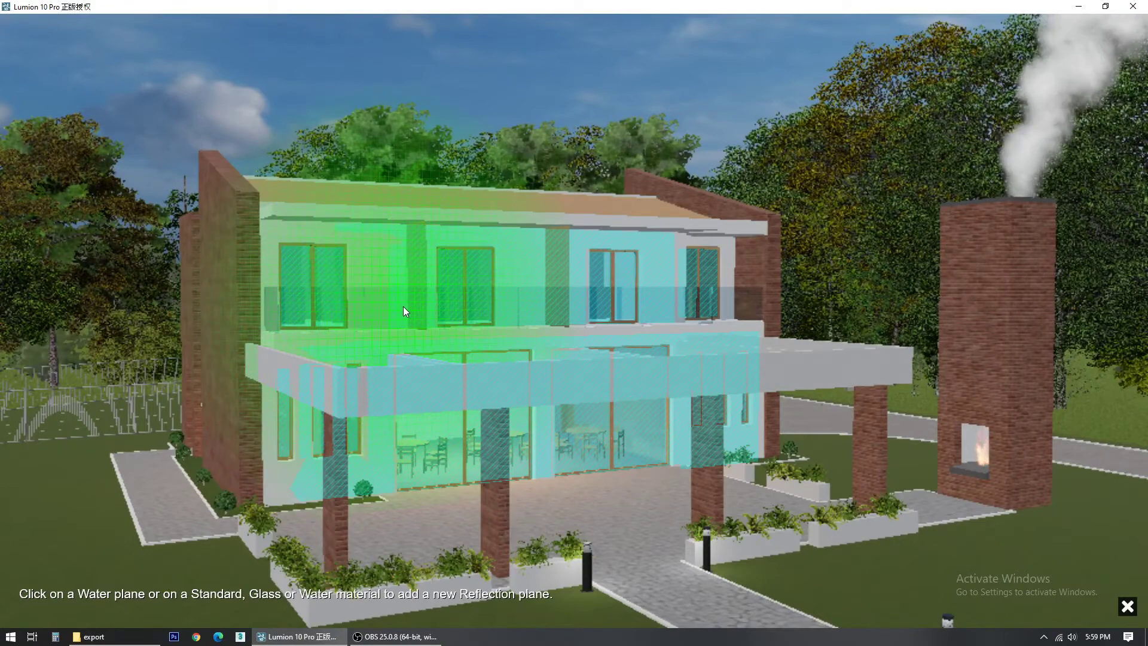
pyautogui.click(403, 306)
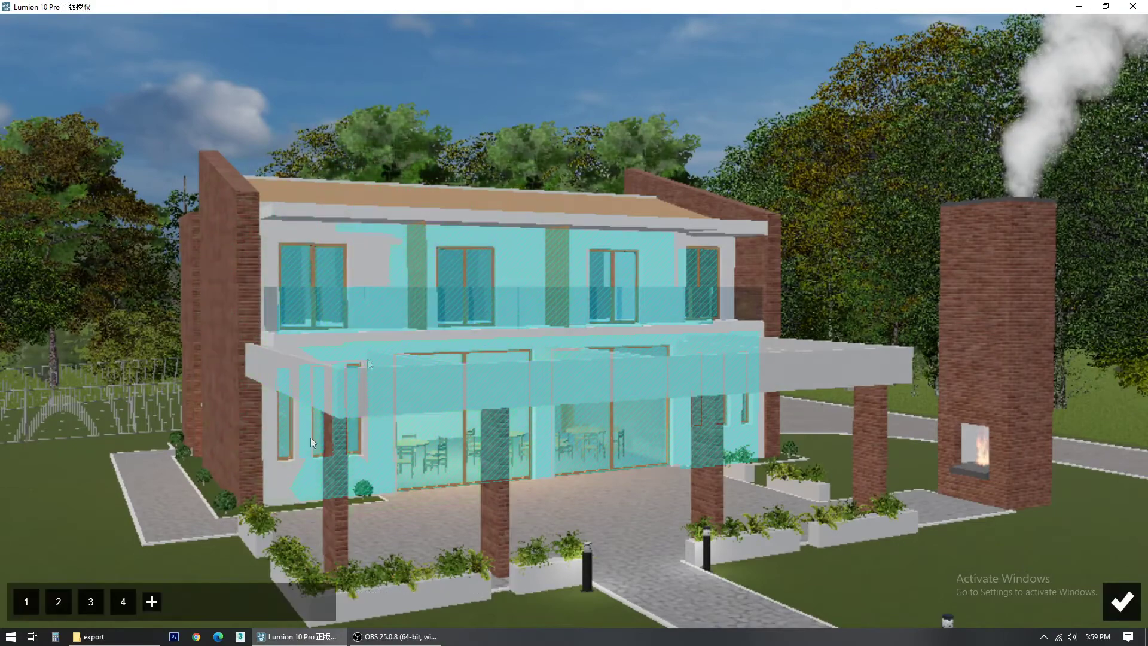
pyautogui.click(151, 601)
pyautogui.click(737, 300)
pyautogui.click(184, 601)
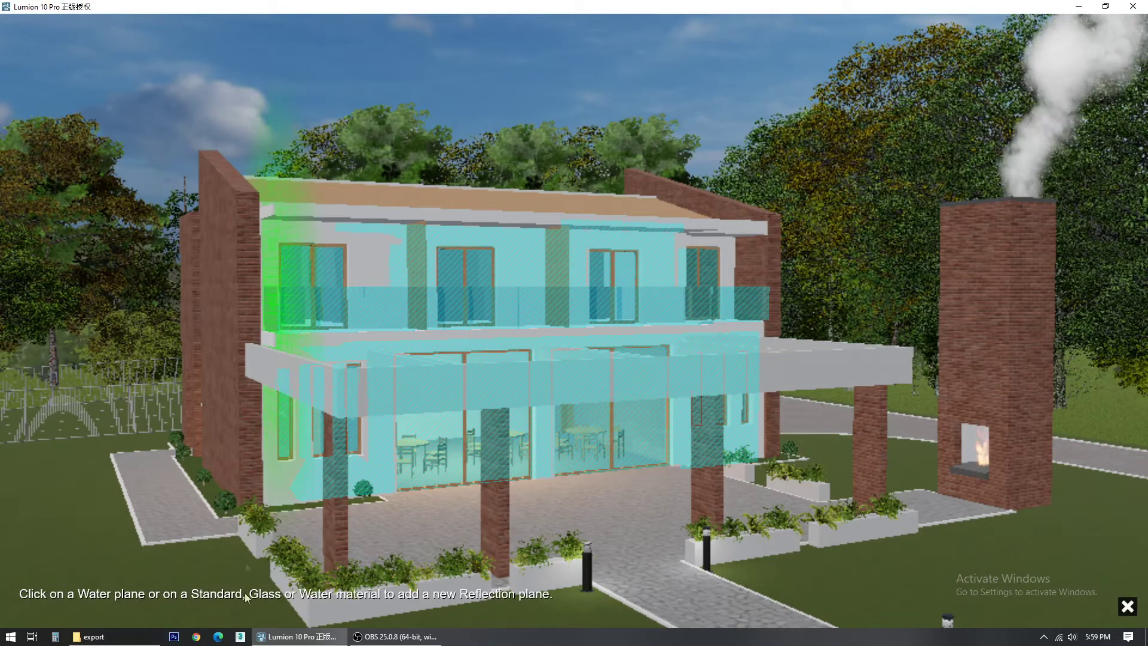
pyautogui.click(274, 308)
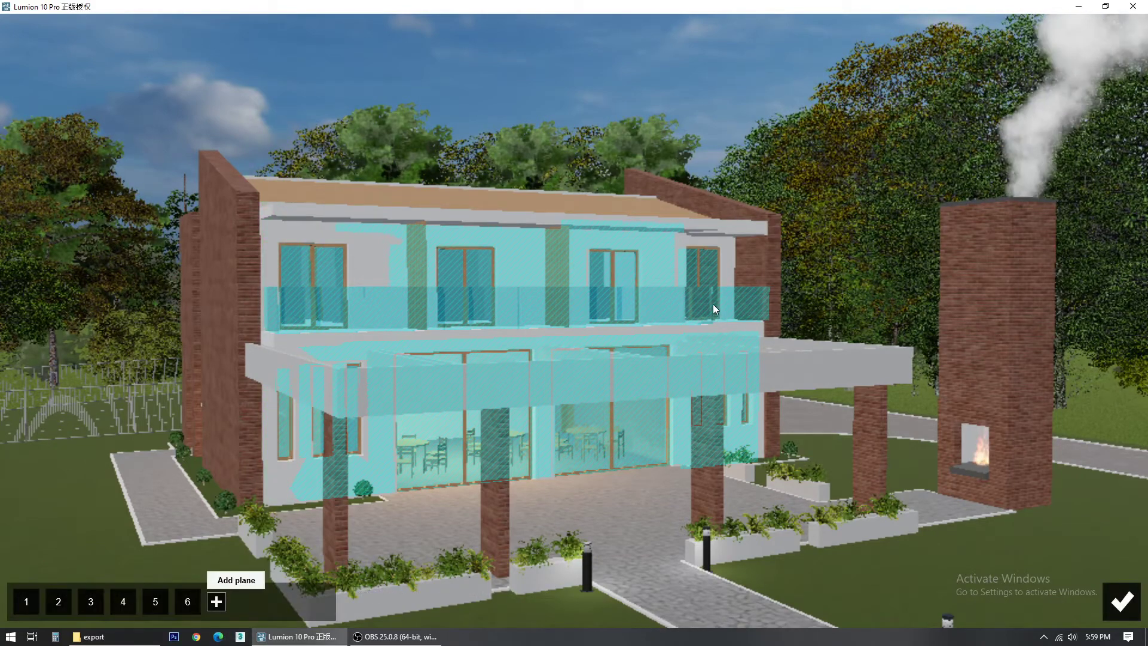
pyautogui.click(217, 601)
pyautogui.click(709, 307)
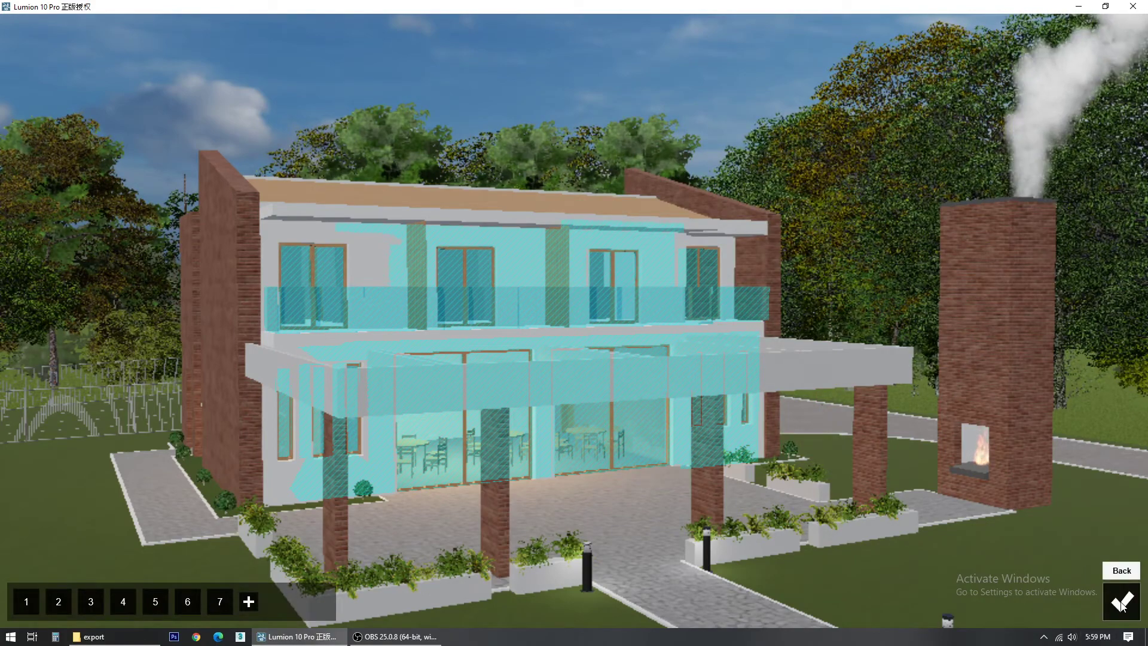
pyautogui.press('Escape')
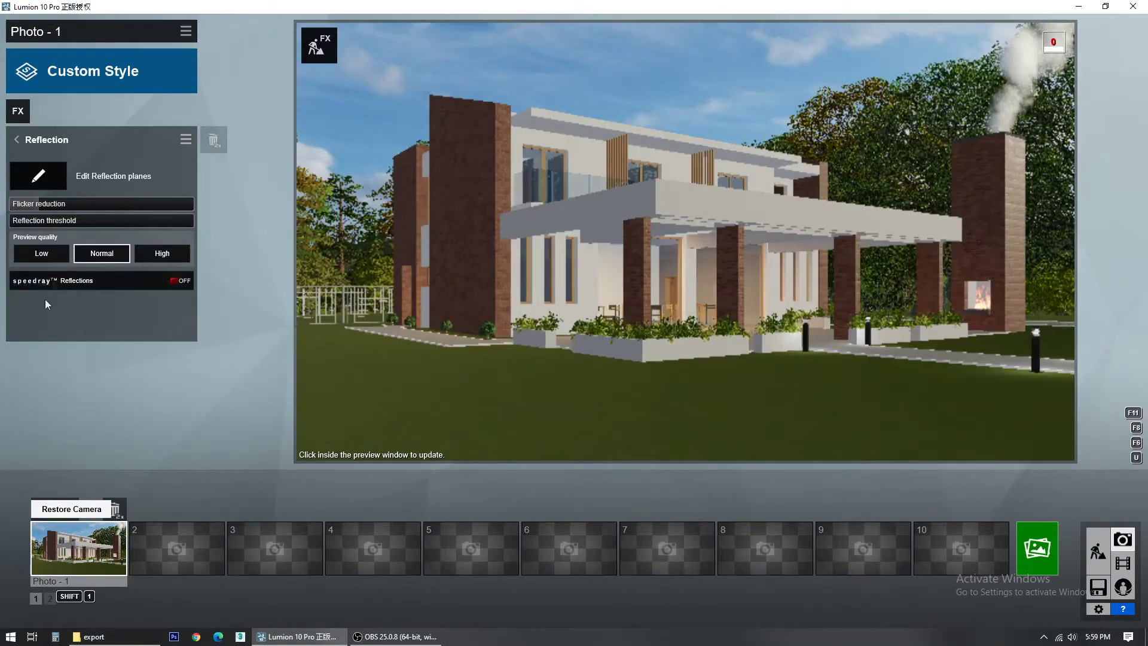
# Step: Add the Sky Light effect with sky light in planar reflections enabled and High render quality
pyautogui.click(18, 111)
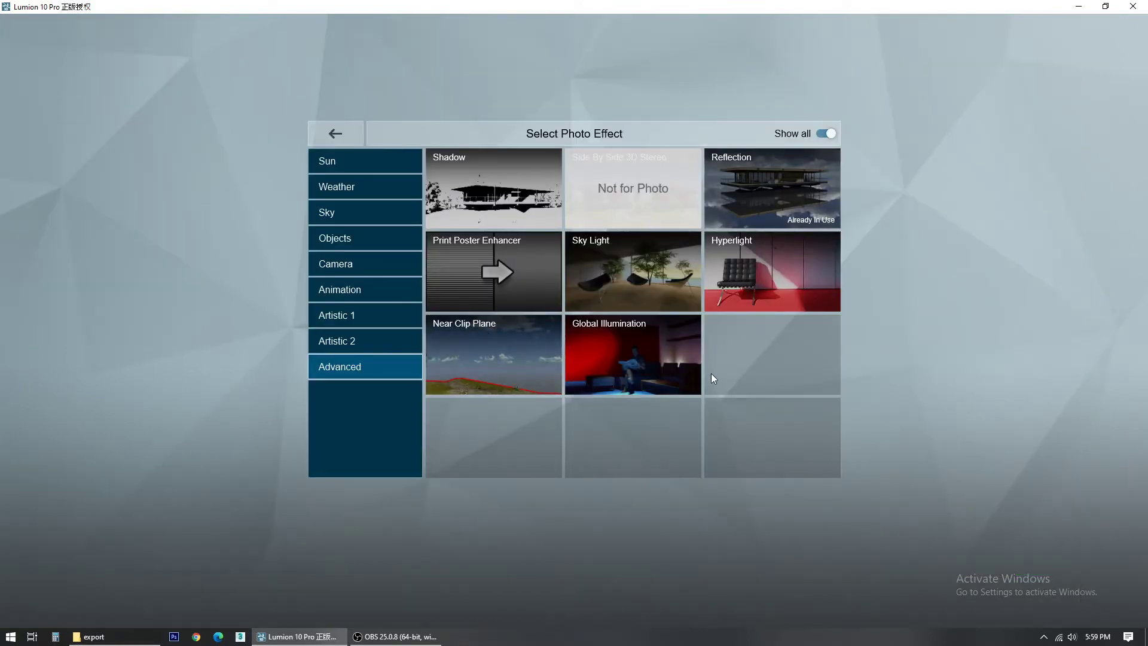
pyautogui.click(638, 281)
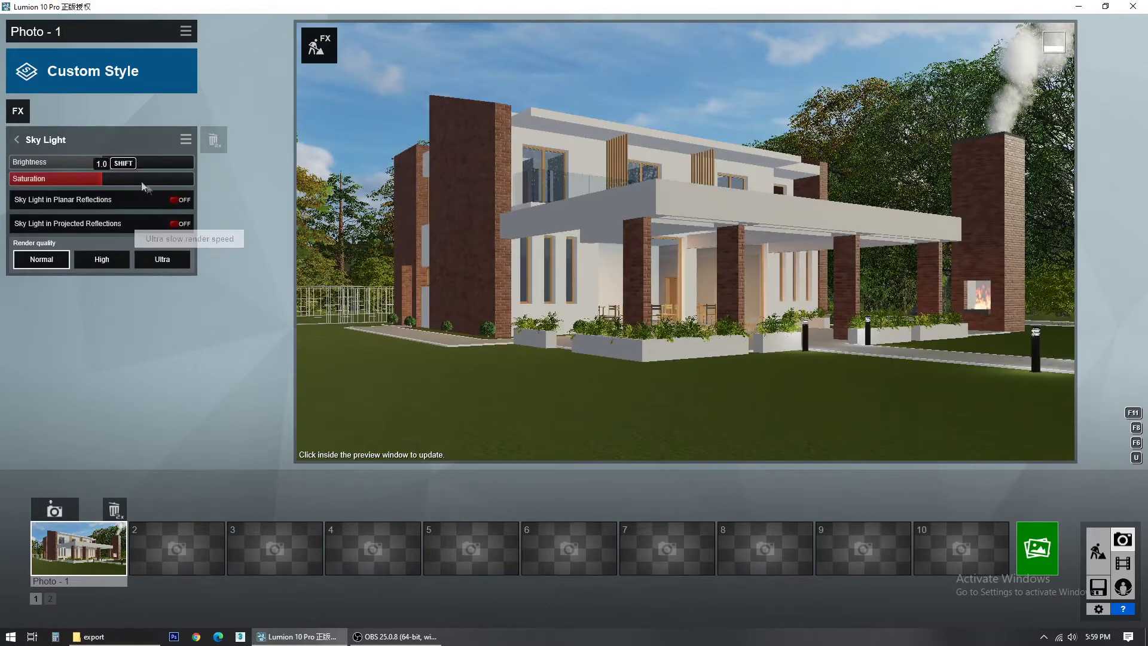
pyautogui.click(175, 201)
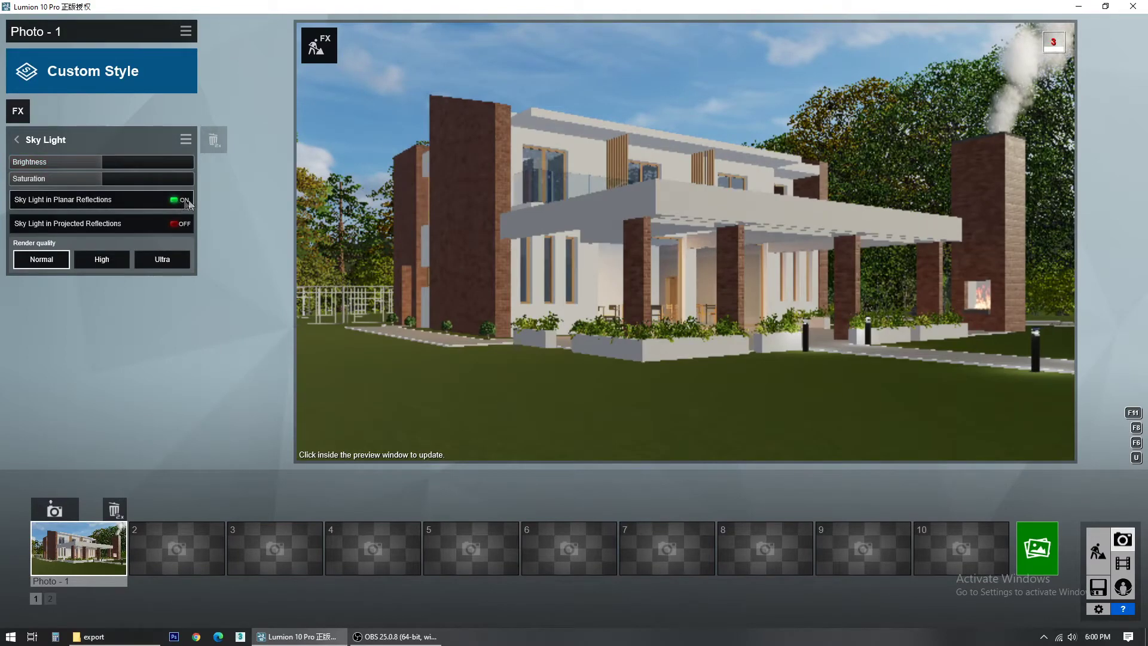
pyautogui.moveTo(104, 163)
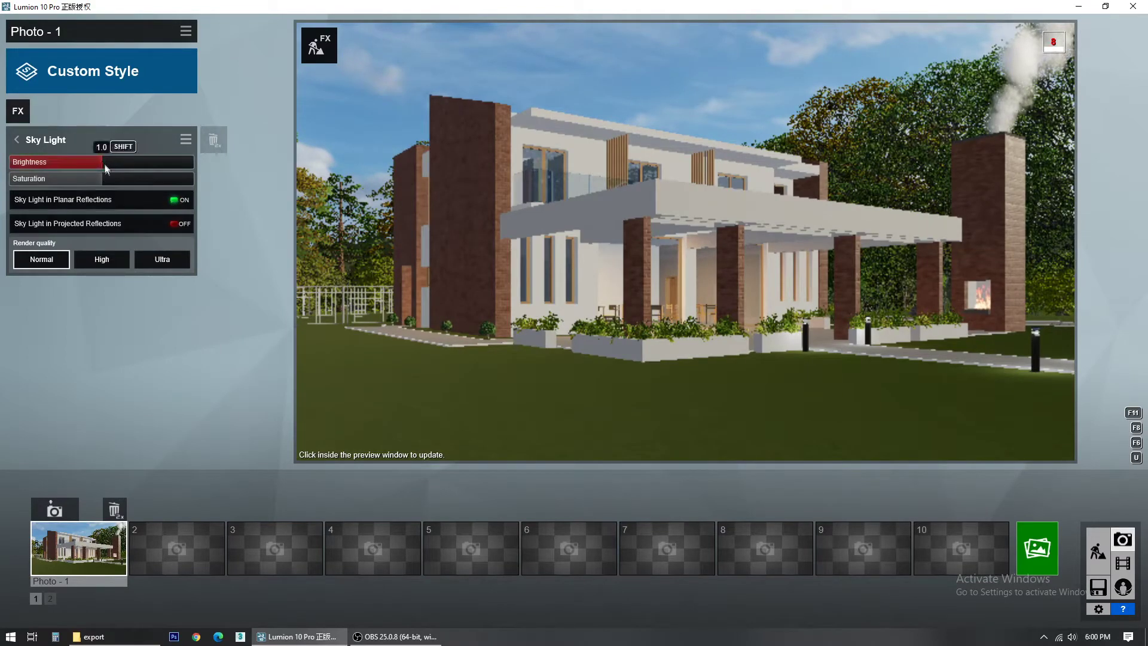
pyautogui.click(110, 265)
pyautogui.click(13, 142)
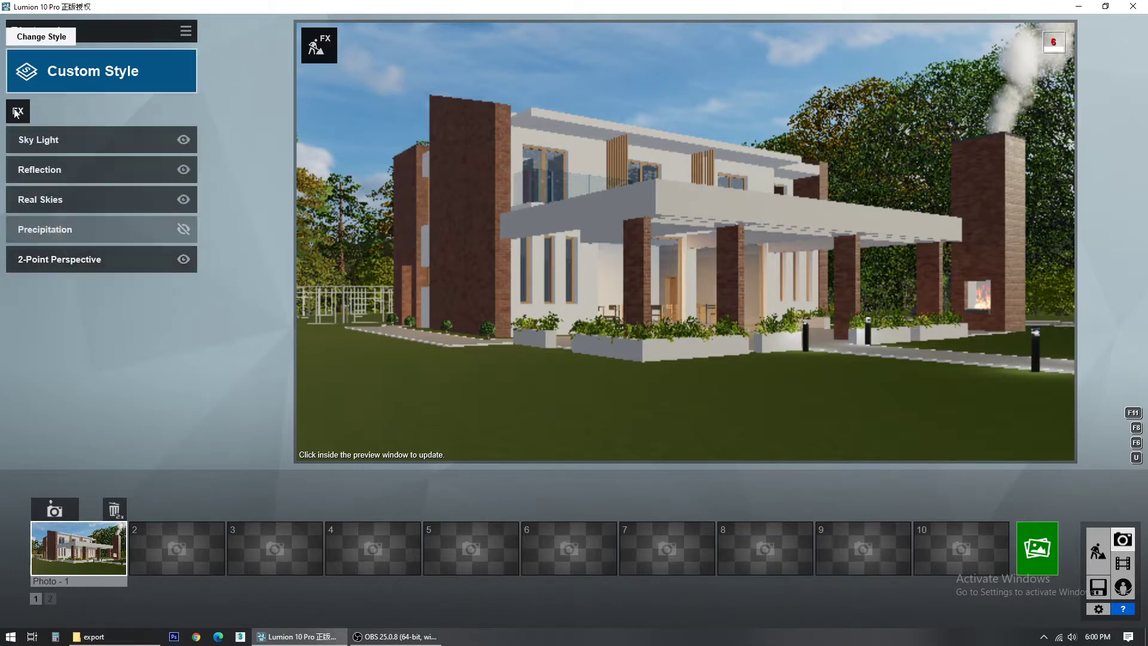
# Step: Add the Shadow effect, slightly raise its sun shadow range and coloring, and strongly lower its brightness
pyautogui.click(14, 109)
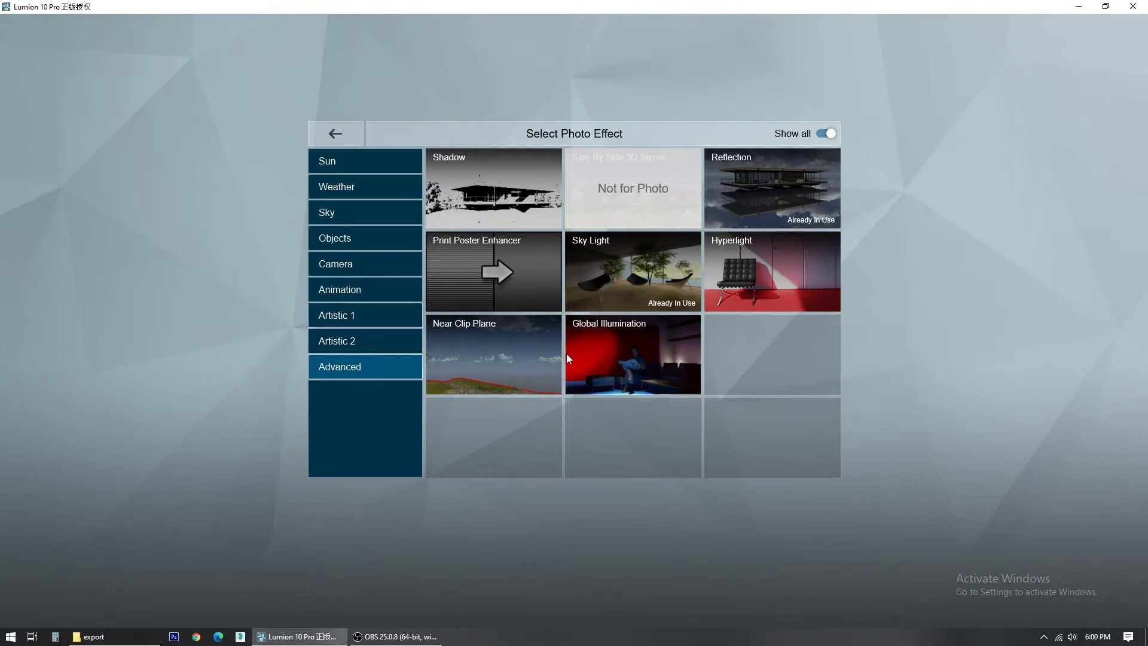
pyautogui.click(514, 194)
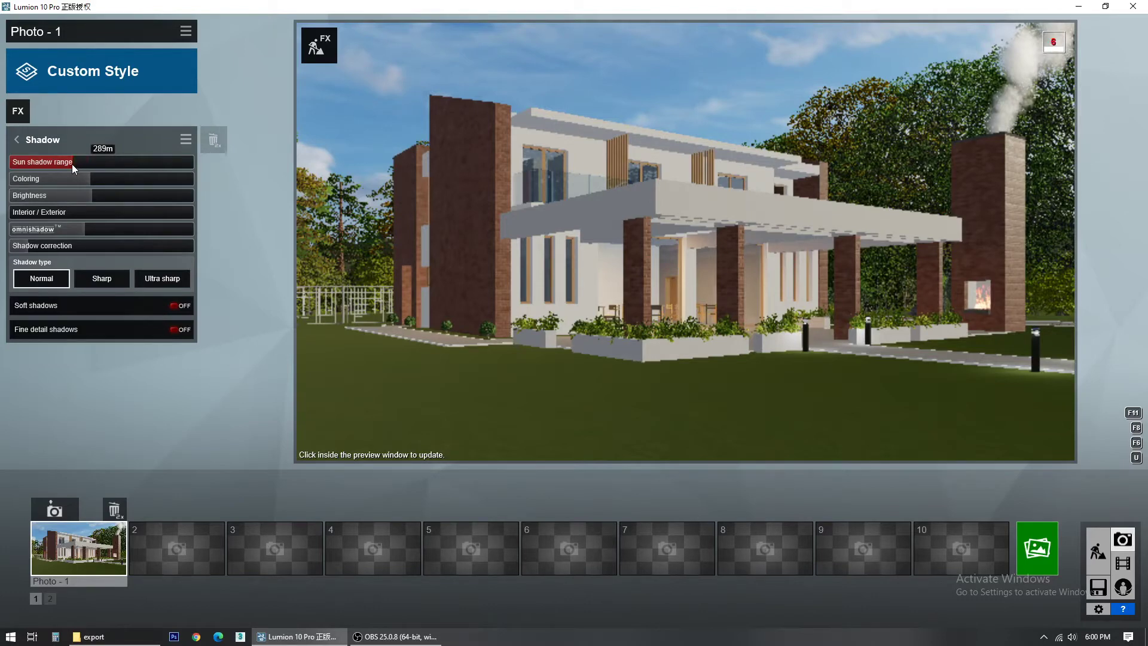
pyautogui.moveTo(77, 164); pyautogui.dragTo(79, 164)
pyautogui.moveTo(88, 180)
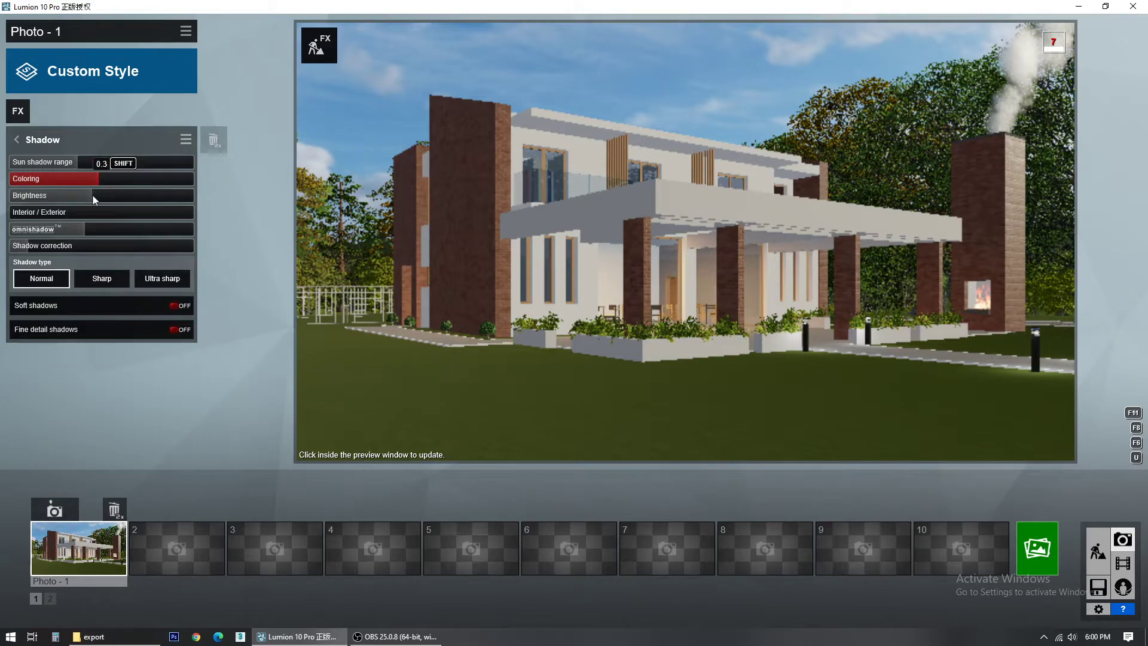
pyautogui.moveTo(94, 195); pyautogui.dragTo(26, 202)
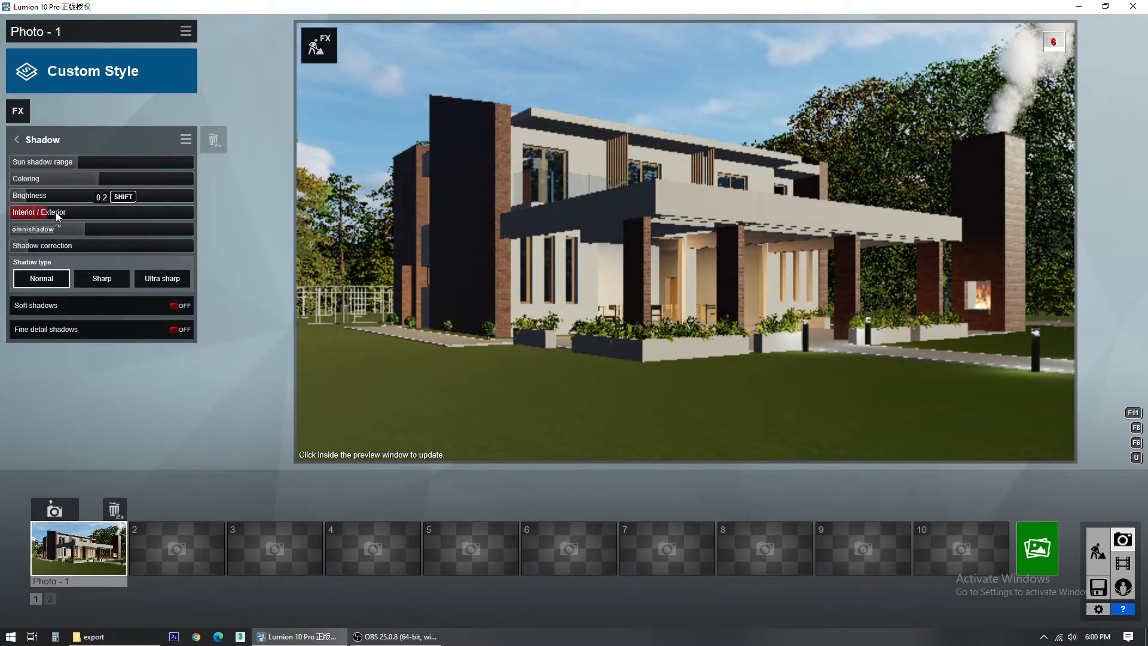
# Step: Raise the shadow's Interior/Exterior value, slightly adjust the shadow correction and turn on soft shadows
pyautogui.moveTo(80, 217); pyautogui.dragTo(139, 227)
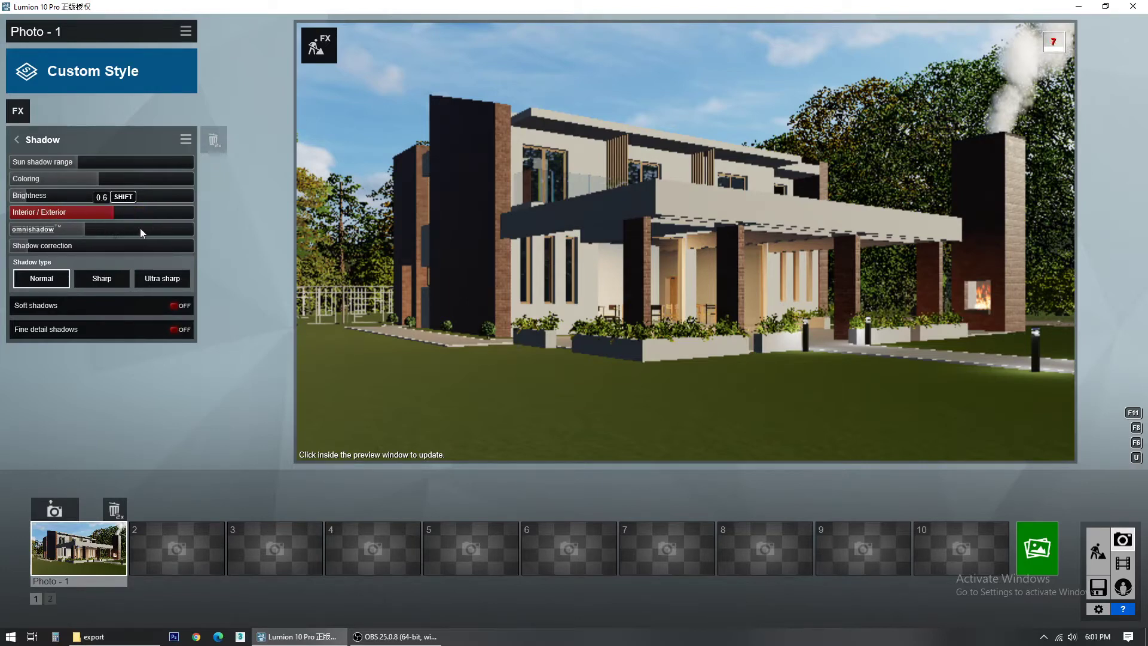
pyautogui.click(18, 252)
pyautogui.moveTo(18, 252); pyautogui.dragTo(44, 251)
pyautogui.click(181, 306)
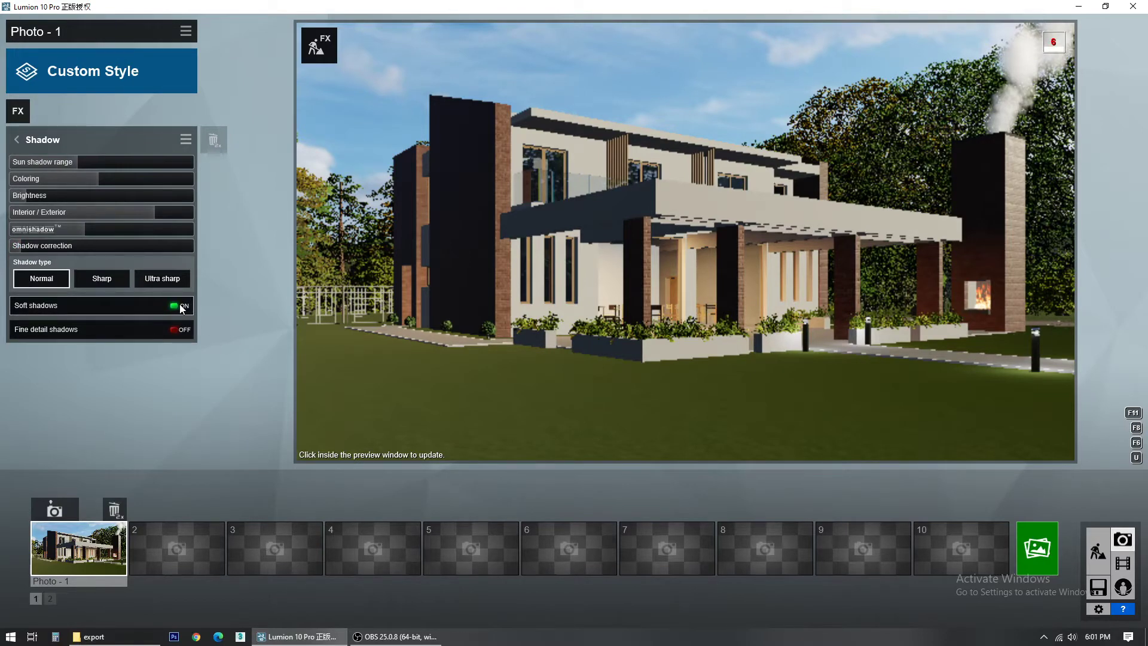
pyautogui.click(17, 140)
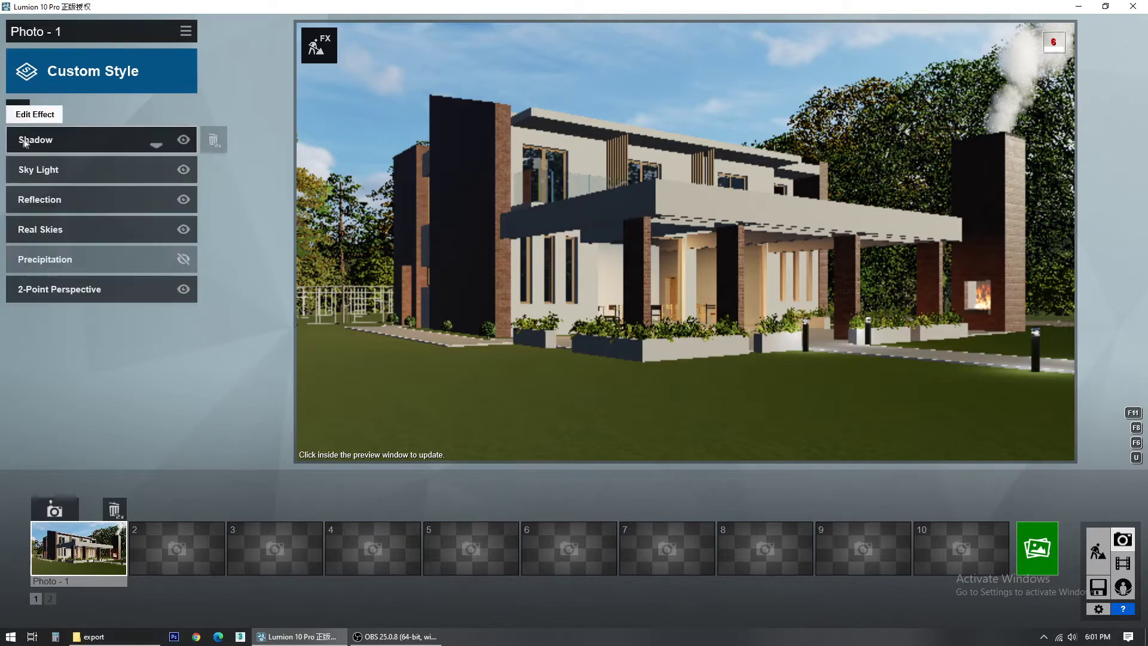
# Step: Add the Color Correction effect from the first artistic category and warm its temperature to about 0.3
pyautogui.click(18, 109)
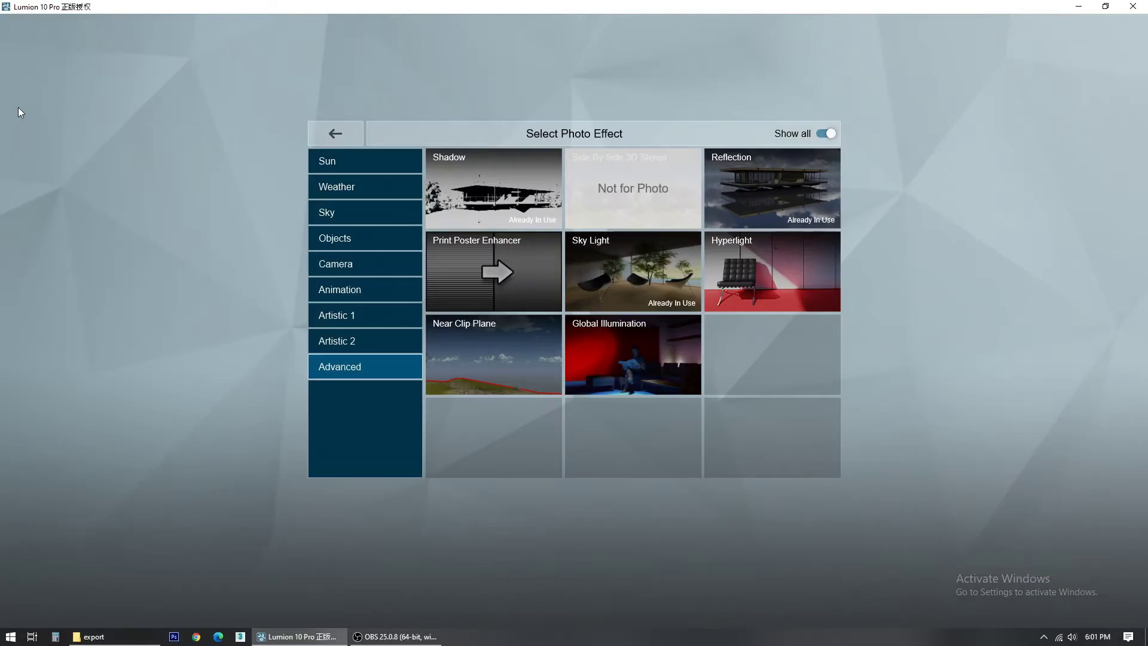
pyautogui.click(345, 342)
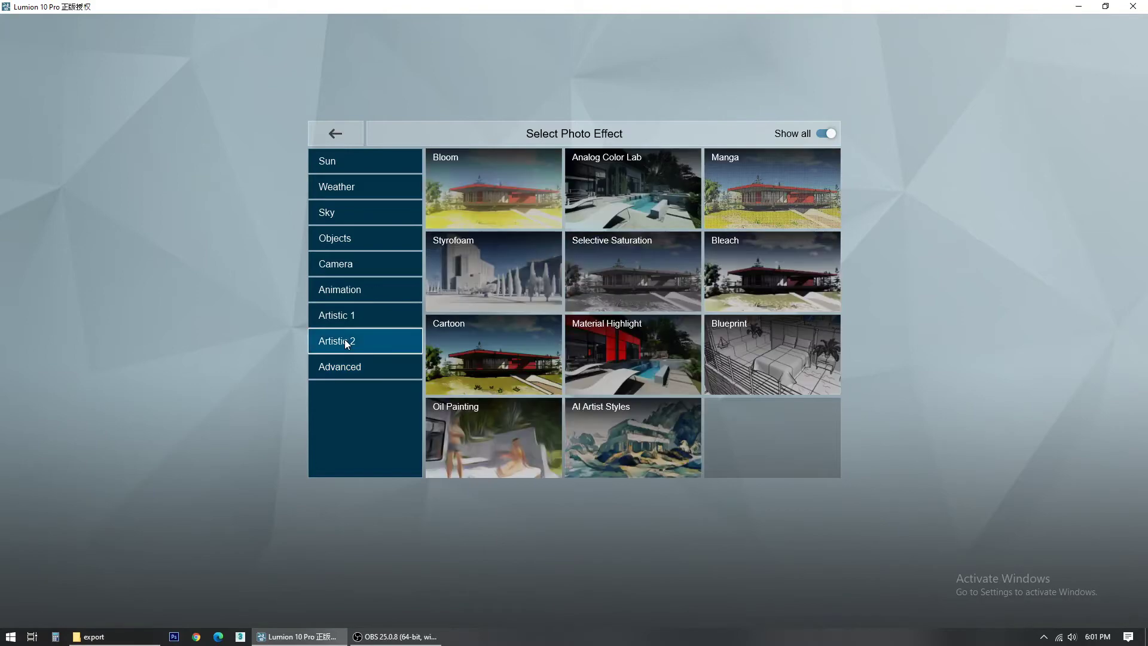
pyautogui.click(361, 317)
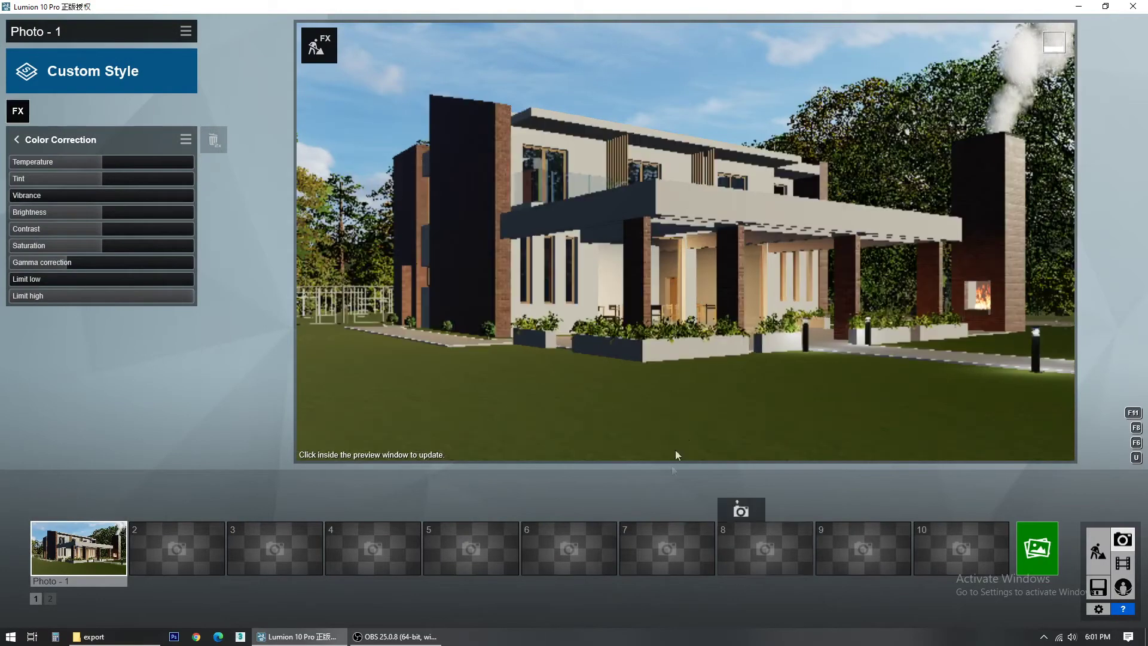
pyautogui.moveTo(683, 433)
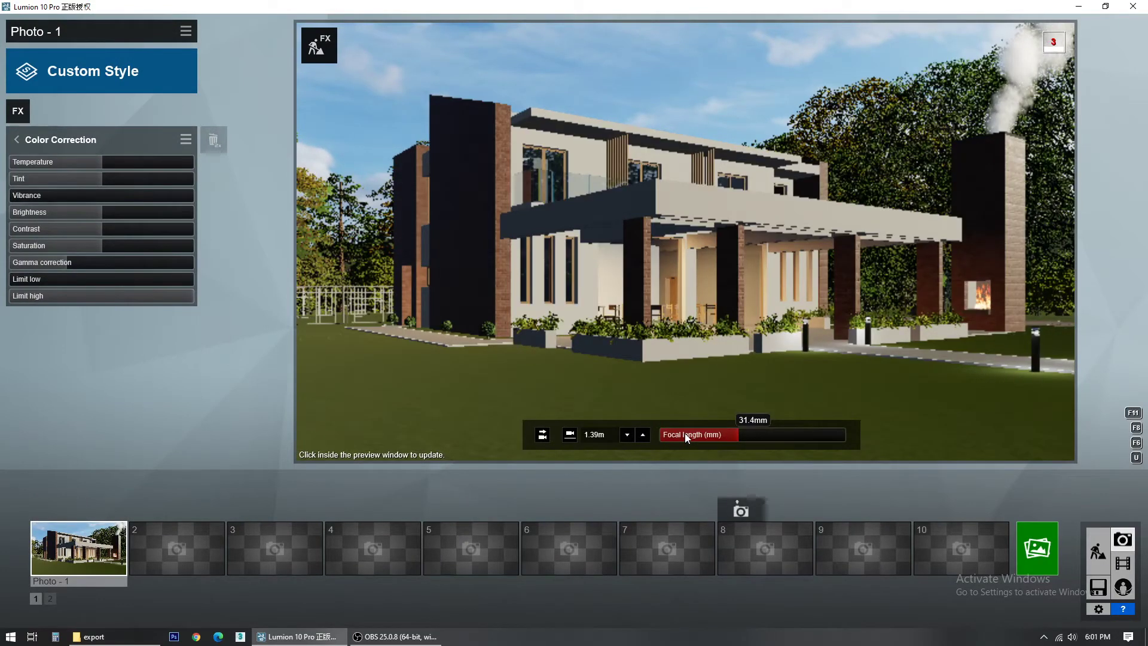
pyautogui.click(130, 163)
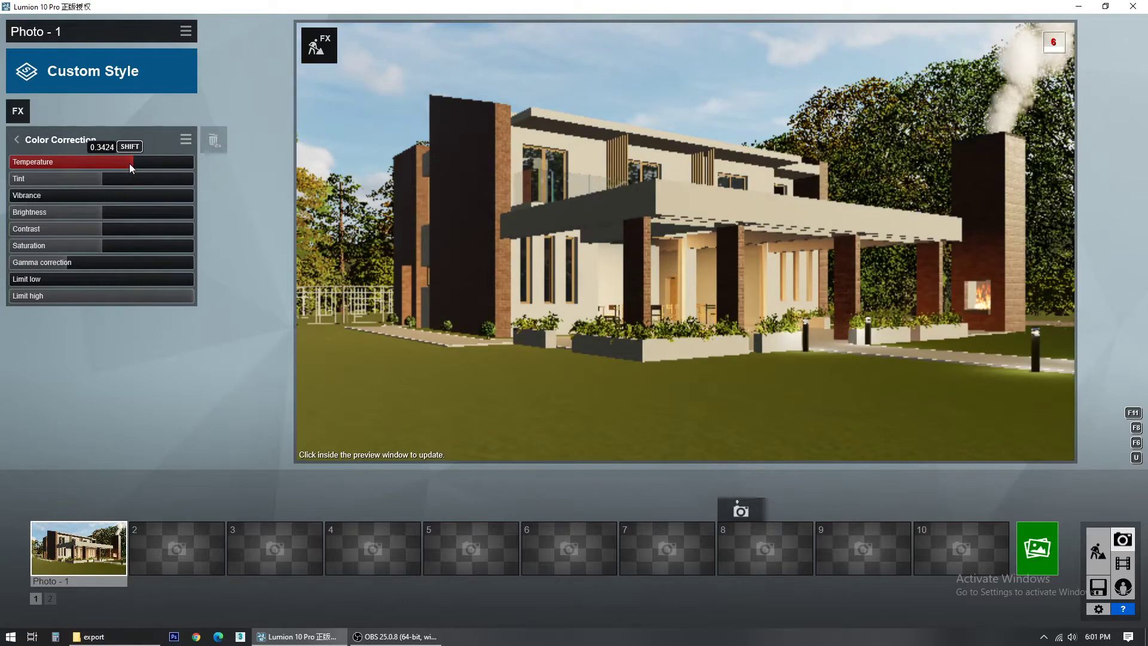
pyautogui.moveTo(59, 172); pyautogui.dragTo(65, 199)
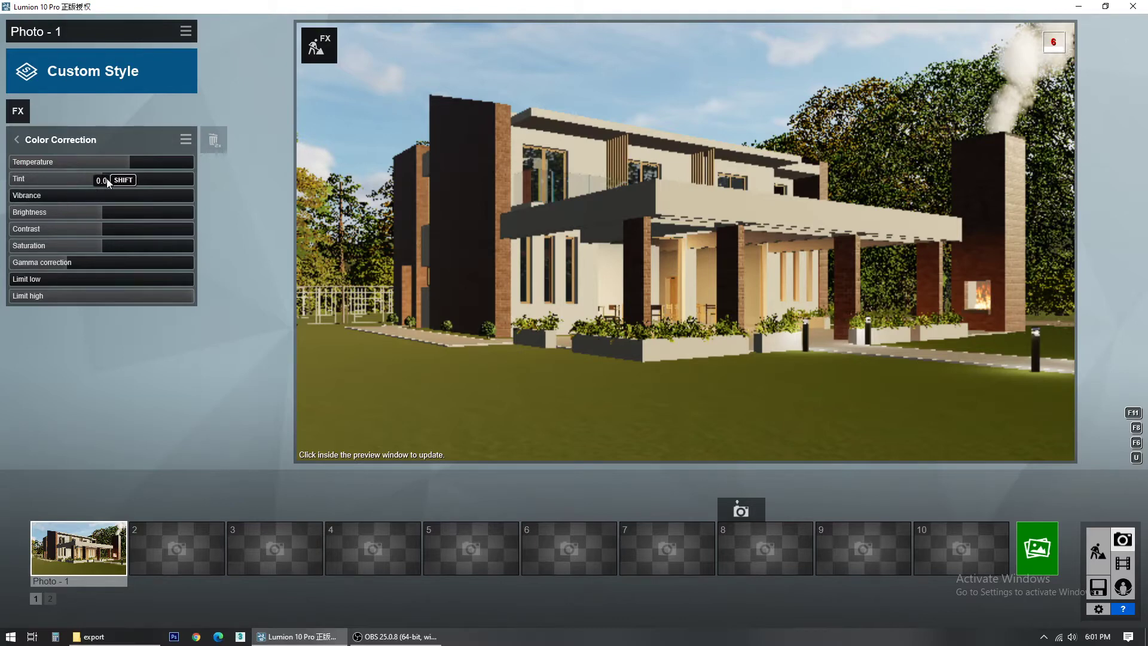
# Step: Fine-tune the color correction's tint close to neutral and its vibrance close to 0.0
pyautogui.moveTo(106, 180); pyautogui.dragTo(106, 180)
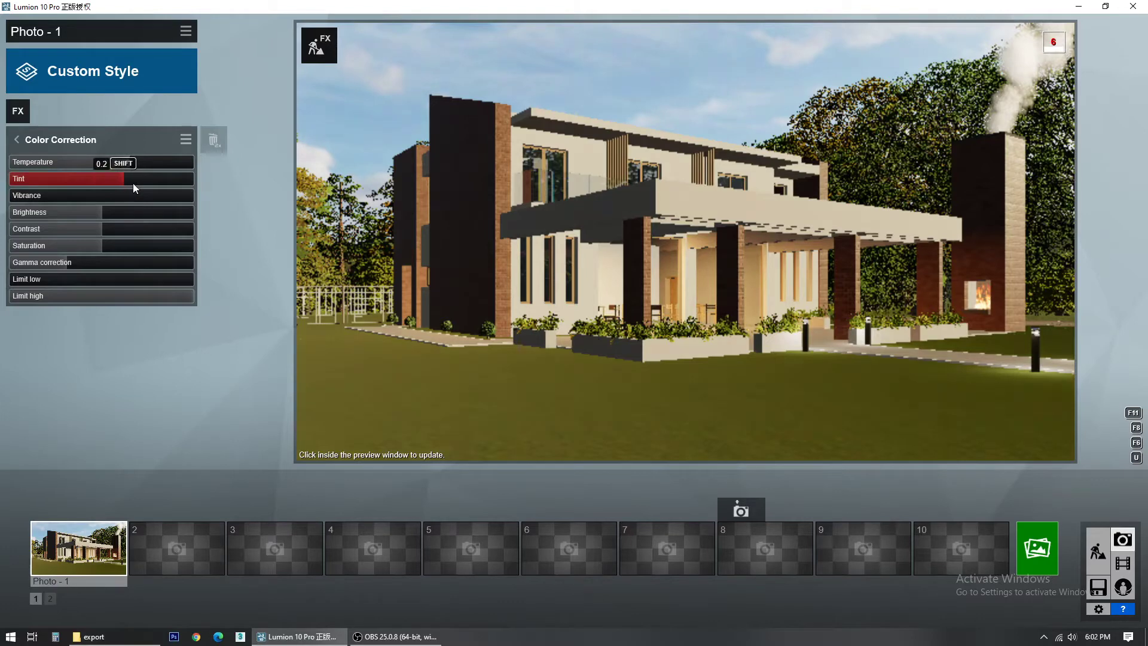
pyautogui.moveTo(104, 188); pyautogui.dragTo(86, 196)
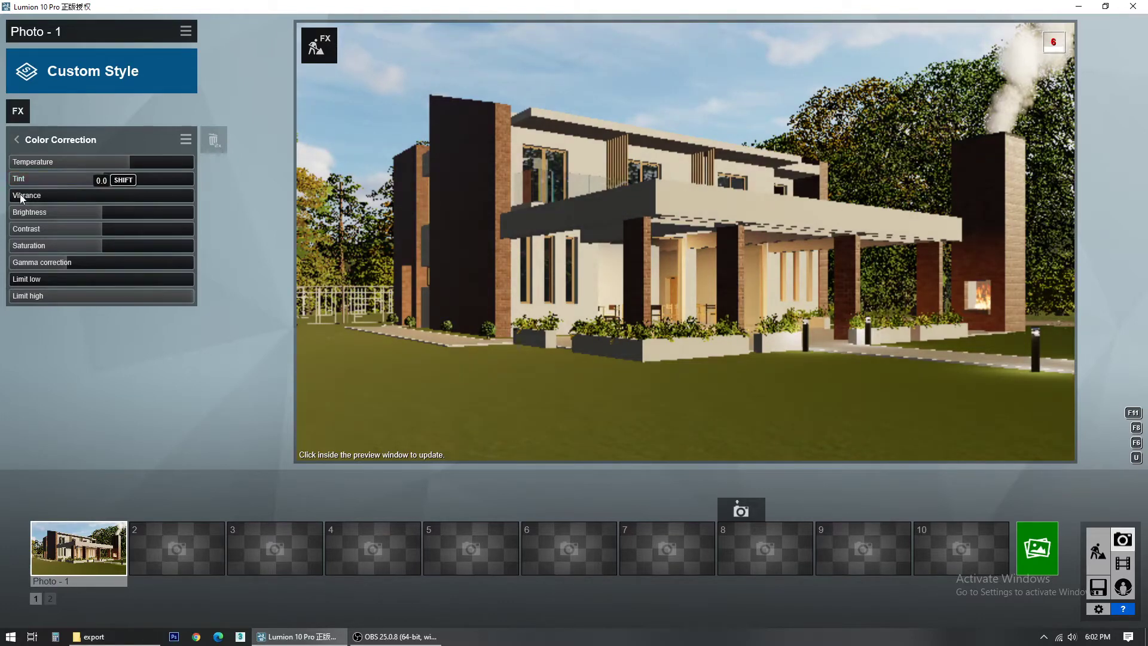
pyautogui.moveTo(30, 203)
pyautogui.mouseDown()
pyautogui.moveTo(106, 196)
pyautogui.moveTo(133, 208)
pyautogui.moveTo(17, 201)
pyautogui.mouseUp()
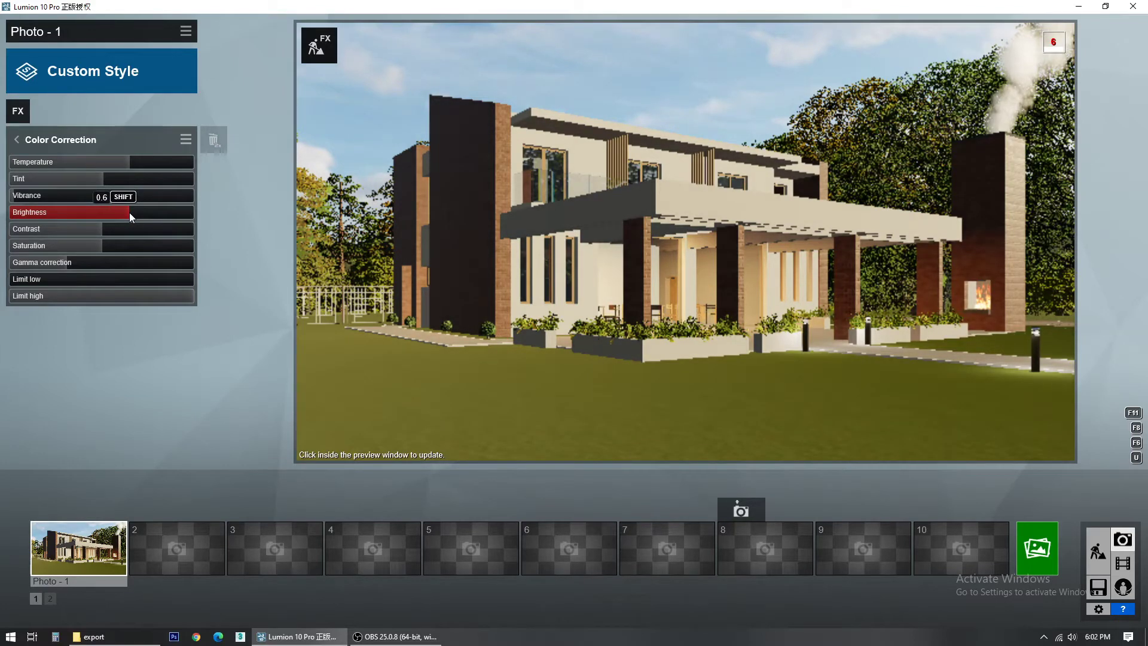
# Step: Set the color correction's brightness to about 0.6 and lower its contrast slightly below 0.5
pyautogui.keyDown('shift'); pyautogui.moveTo(131, 213); pyautogui.dragTo(100, 227); pyautogui.keyUp('shift')
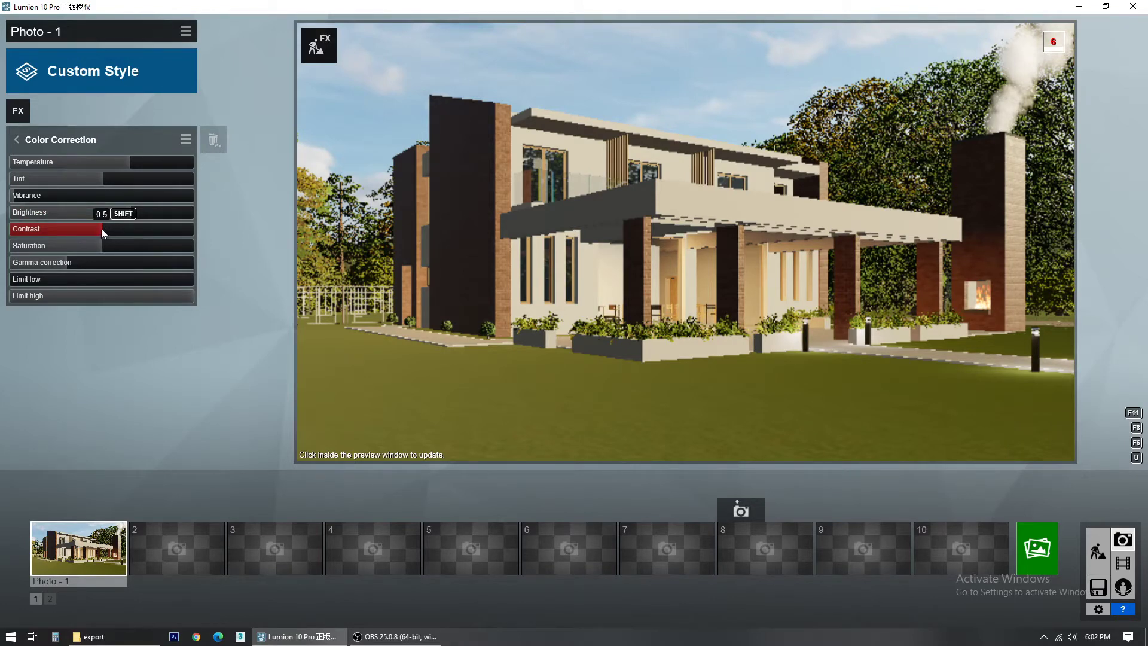
pyautogui.moveTo(87, 229); pyautogui.dragTo(83, 229)
pyautogui.moveTo(93, 233); pyautogui.dragTo(91, 234)
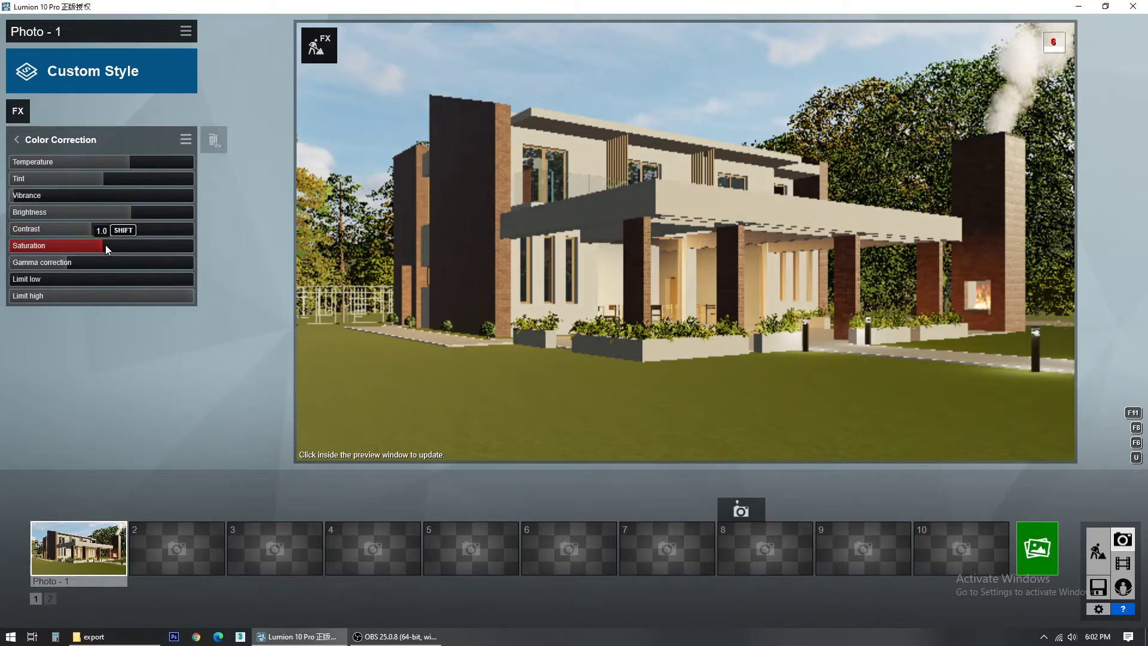
# Step: Lower the color correction's saturation below 1.0 and return to the list of effects
pyautogui.moveTo(118, 245); pyautogui.dragTo(89, 270)
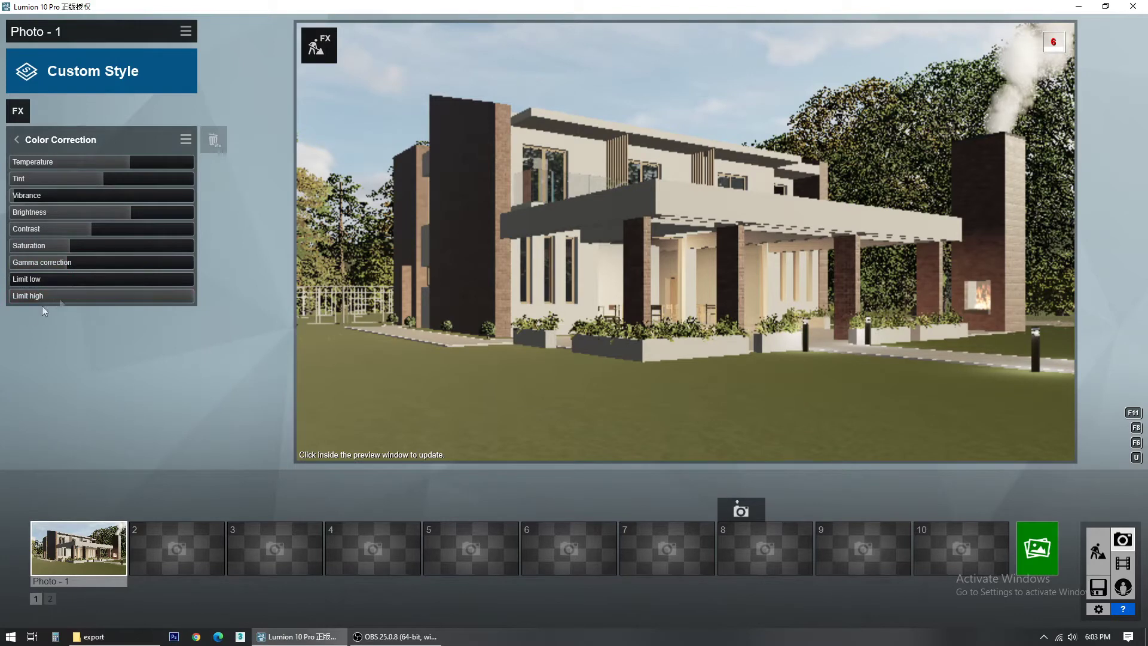
pyautogui.click(17, 141)
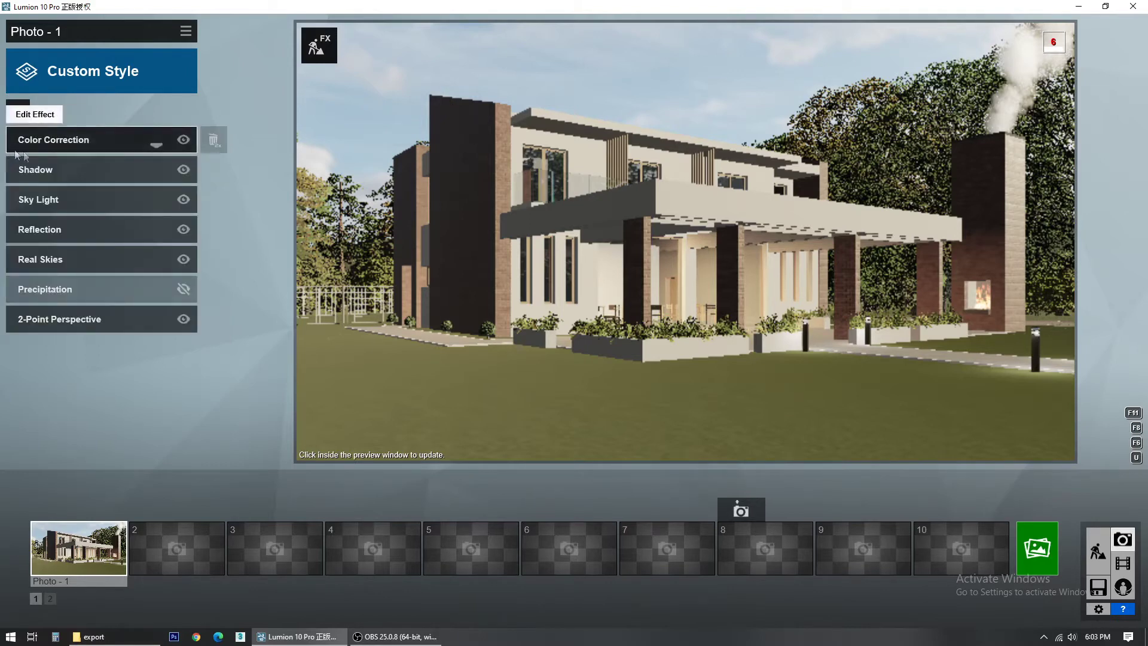
# Step: Enable the Precipitation effect, set its precipitation phase to about 0.4 and its Rain / Snow value to 0.0
pyautogui.click(184, 289)
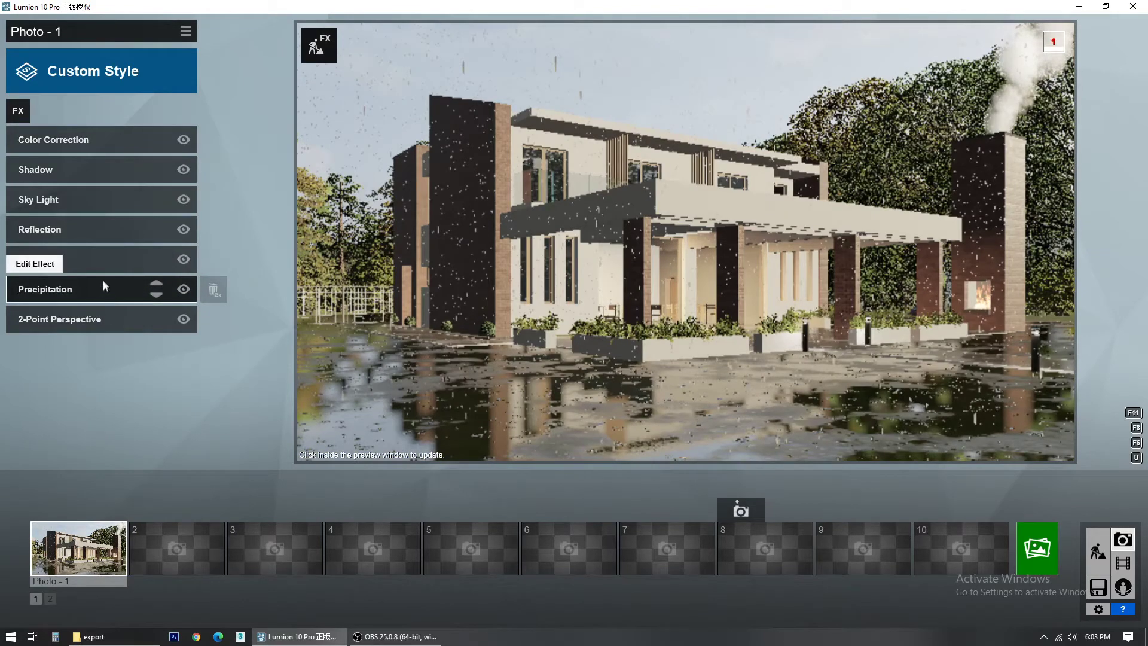
pyautogui.click(103, 281)
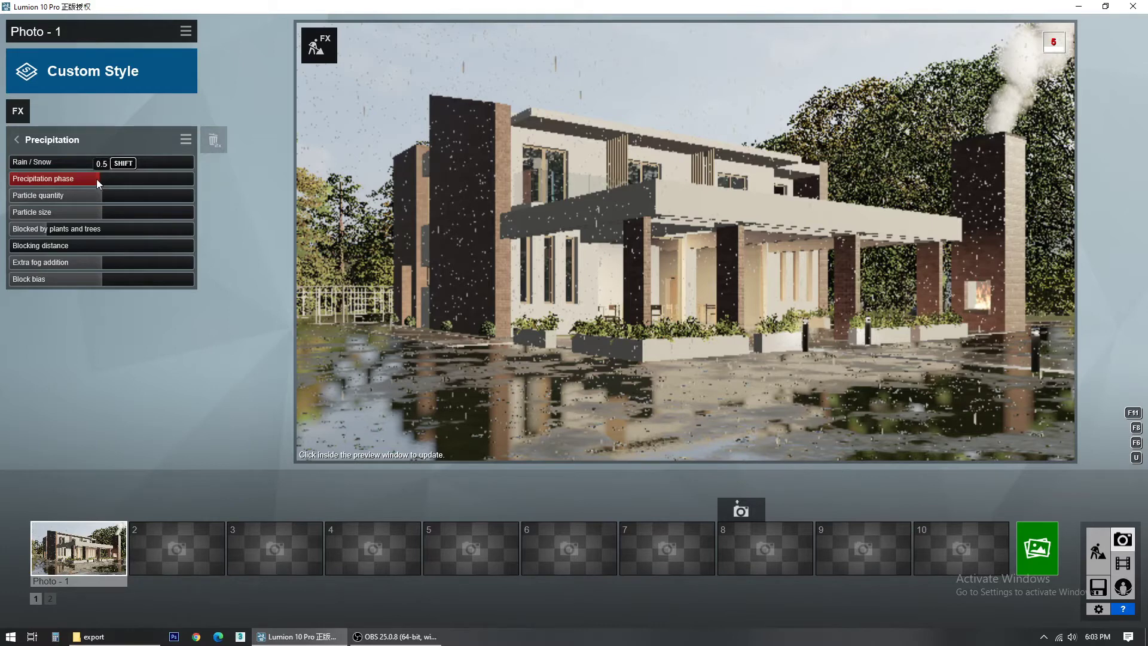
pyautogui.moveTo(97, 180)
pyautogui.mouseDown()
pyautogui.moveTo(70, 181)
pyautogui.moveTo(89, 181)
pyautogui.mouseUp()
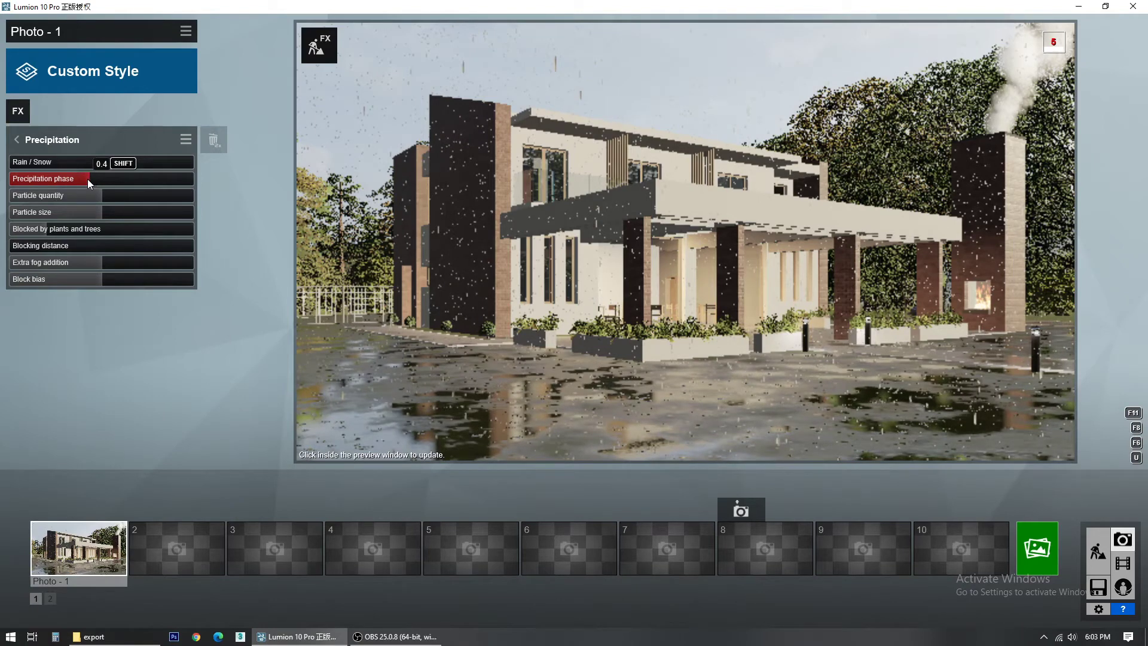
pyautogui.moveTo(90, 178); pyautogui.dragTo(95, 178)
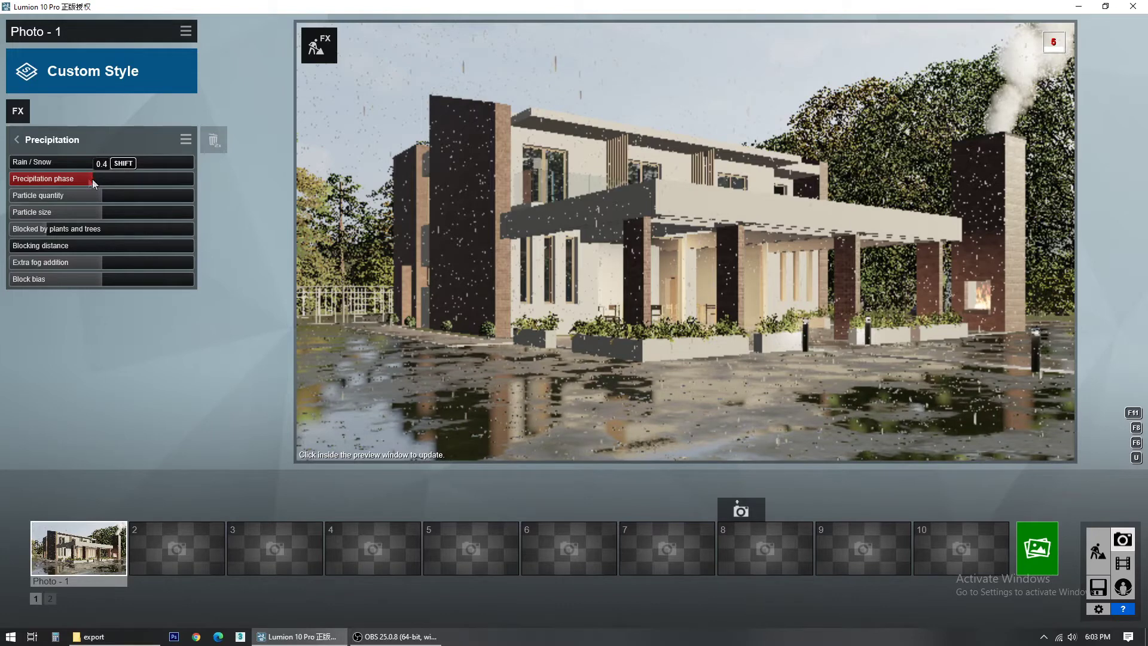
pyautogui.click(19, 163)
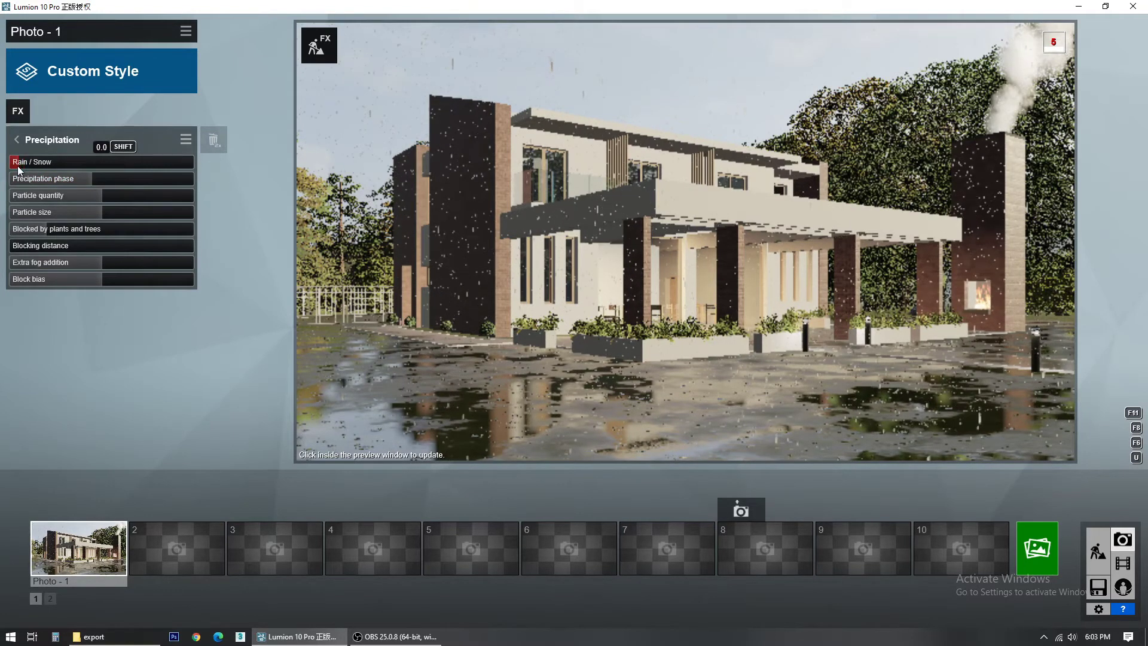
pyautogui.click(17, 167)
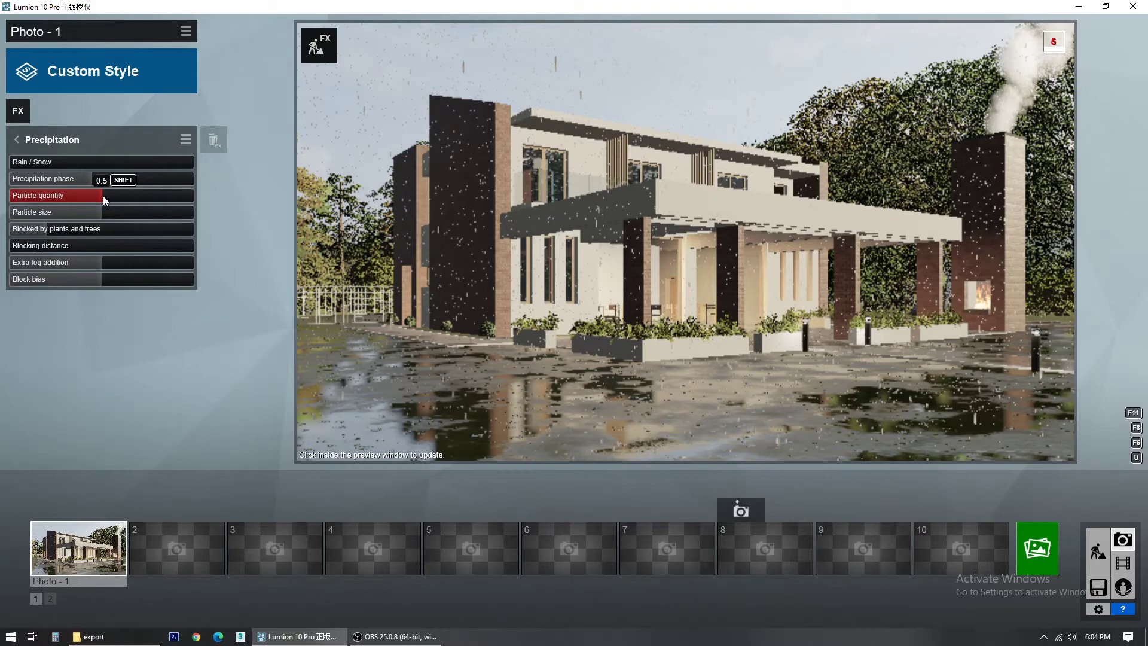
# Step: Reduce the precipitation's particle quantity to about 0.0 and raise its extra fog addition to about 0.8
pyautogui.moveTo(110, 196); pyautogui.dragTo(117, 197)
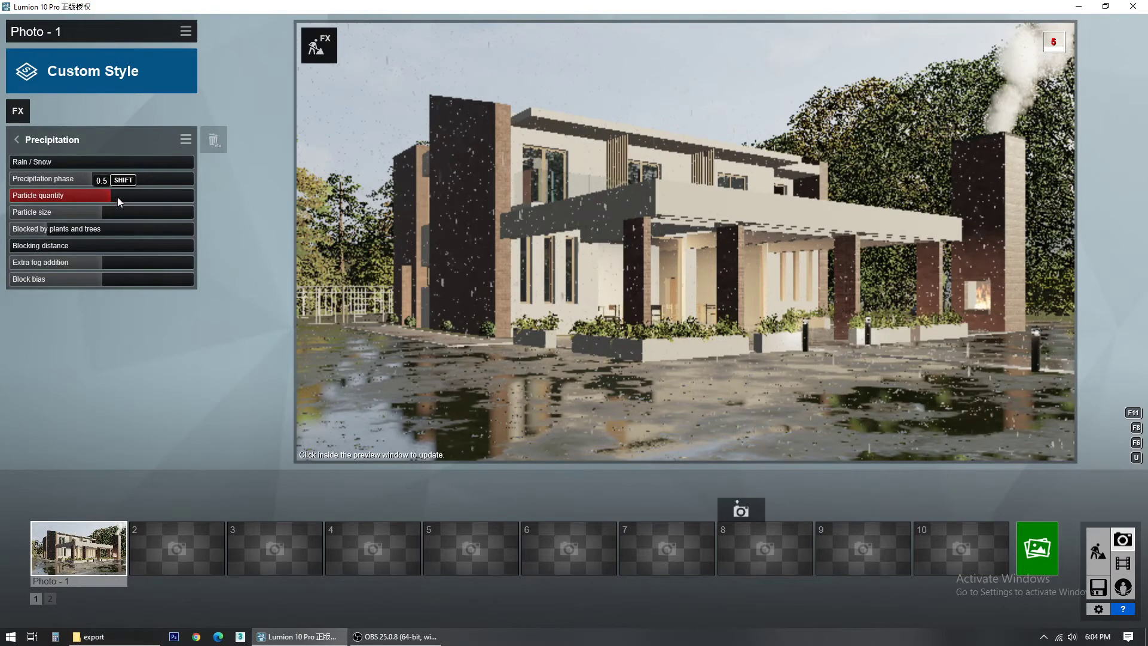
pyautogui.click(93, 203)
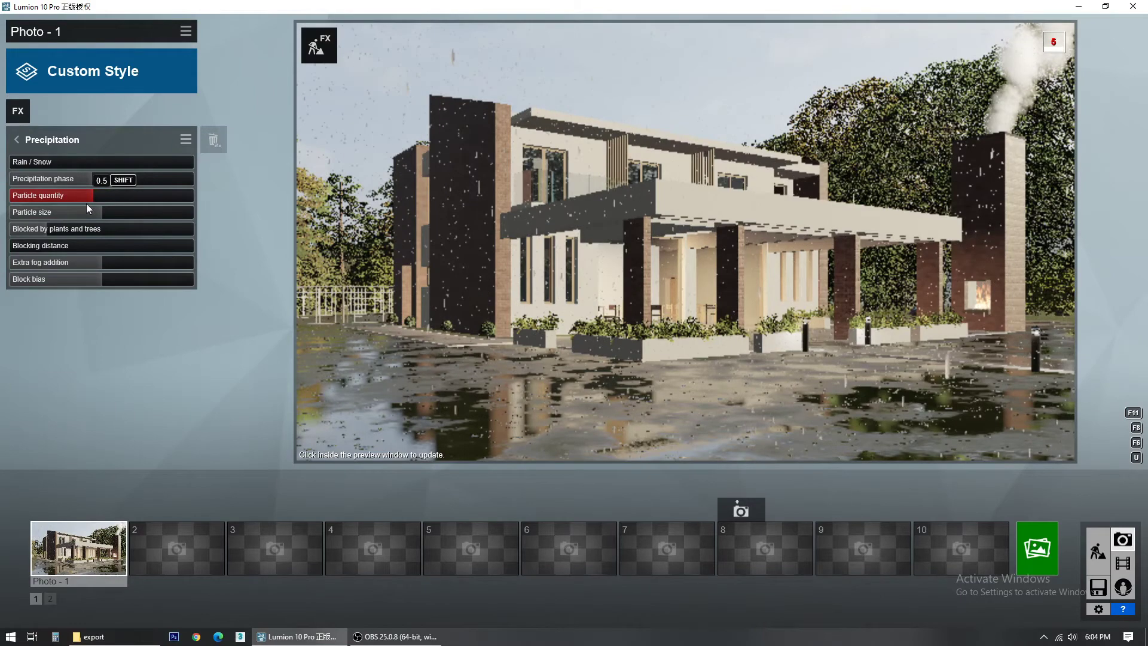
pyautogui.click(82, 203)
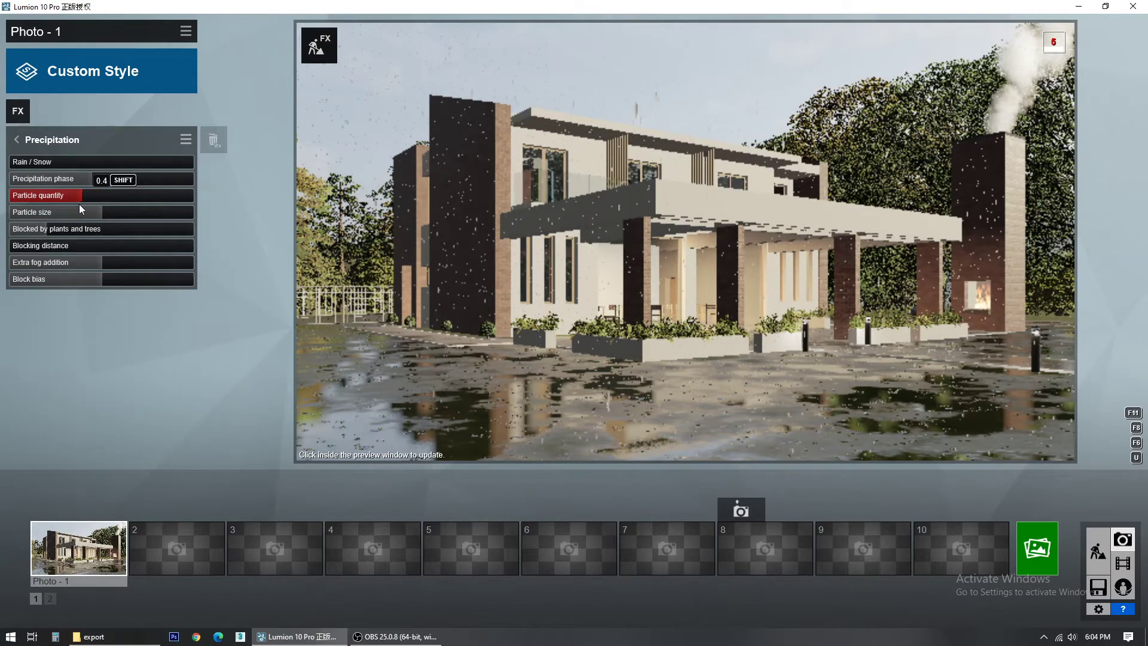
pyautogui.moveTo(57, 207); pyautogui.dragTo(15, 214)
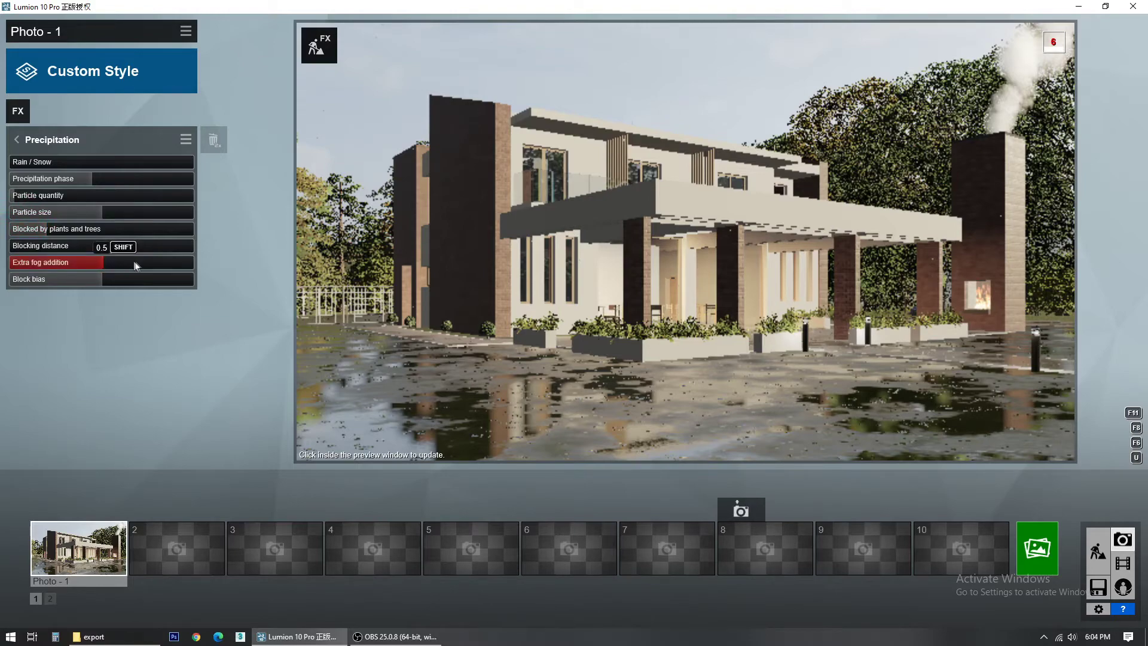
pyautogui.moveTo(136, 265); pyautogui.dragTo(154, 261)
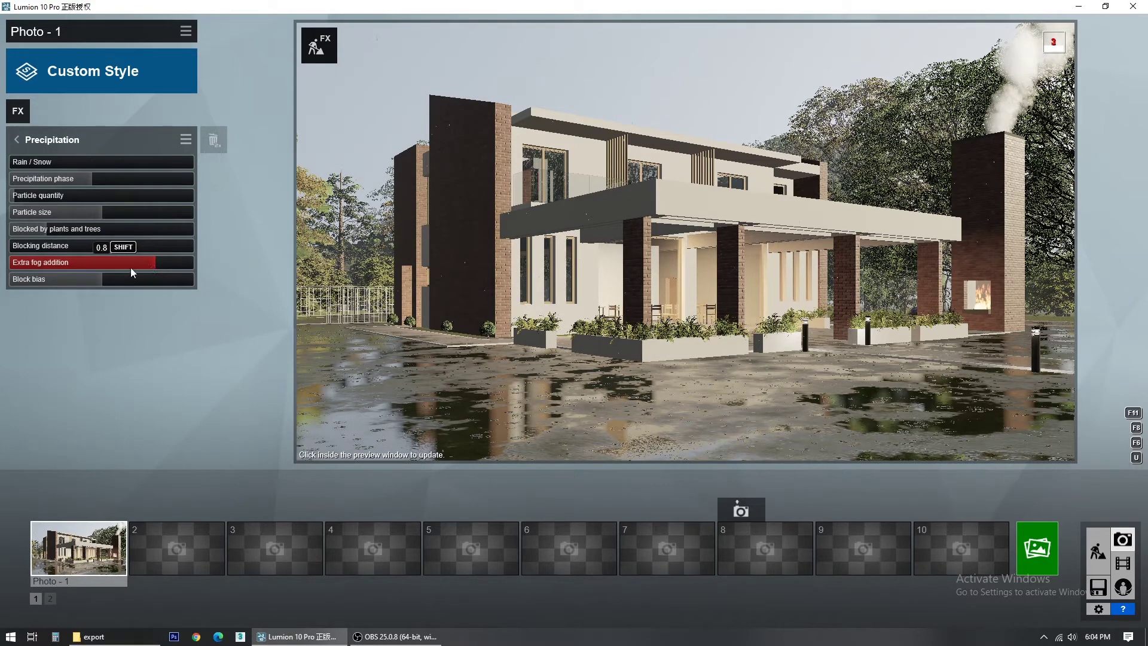
pyautogui.click(149, 267)
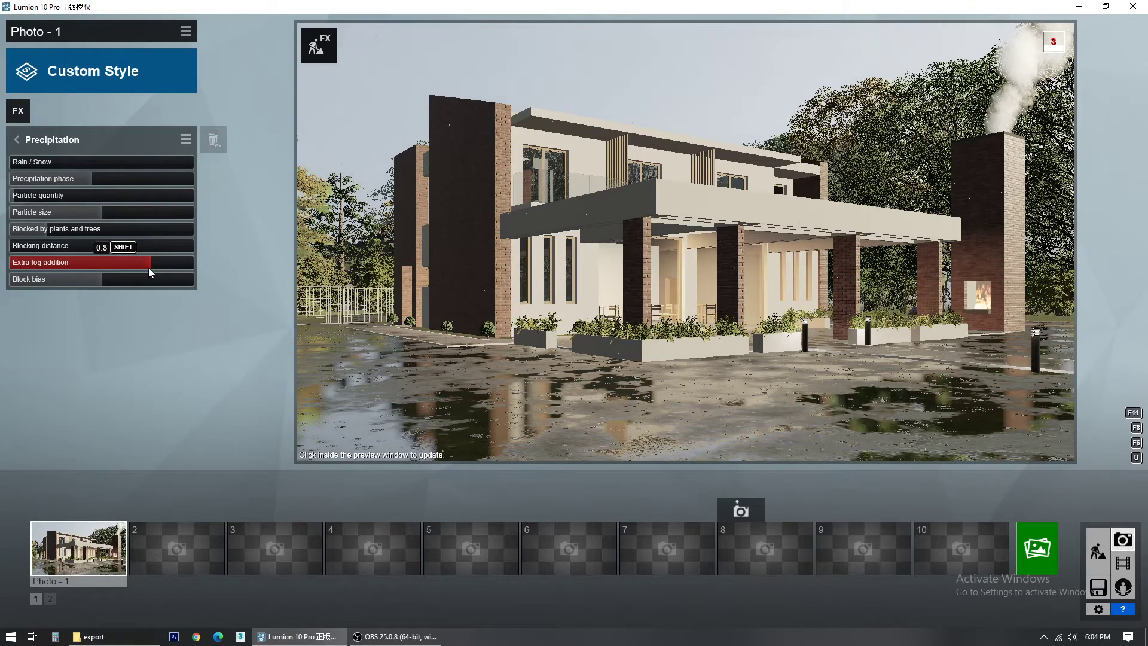
# Step: Set the precipitation's Rain / Snow value to about 0.1, refresh the photo preview and return to the list of effects
pyautogui.click(16, 166)
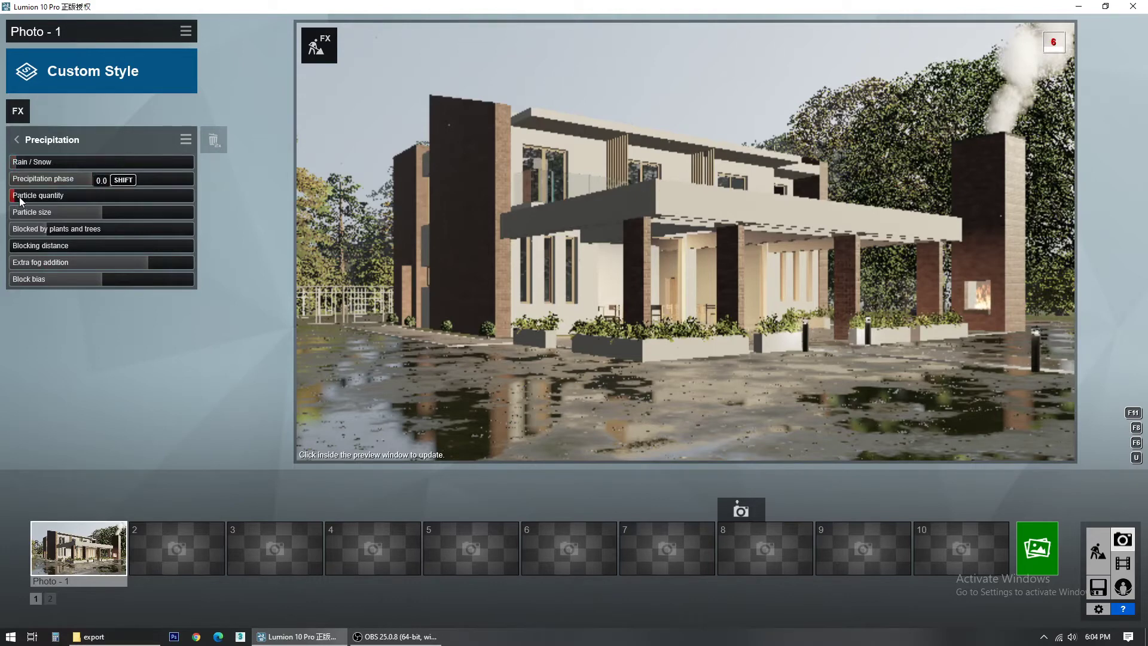
pyautogui.click(20, 166)
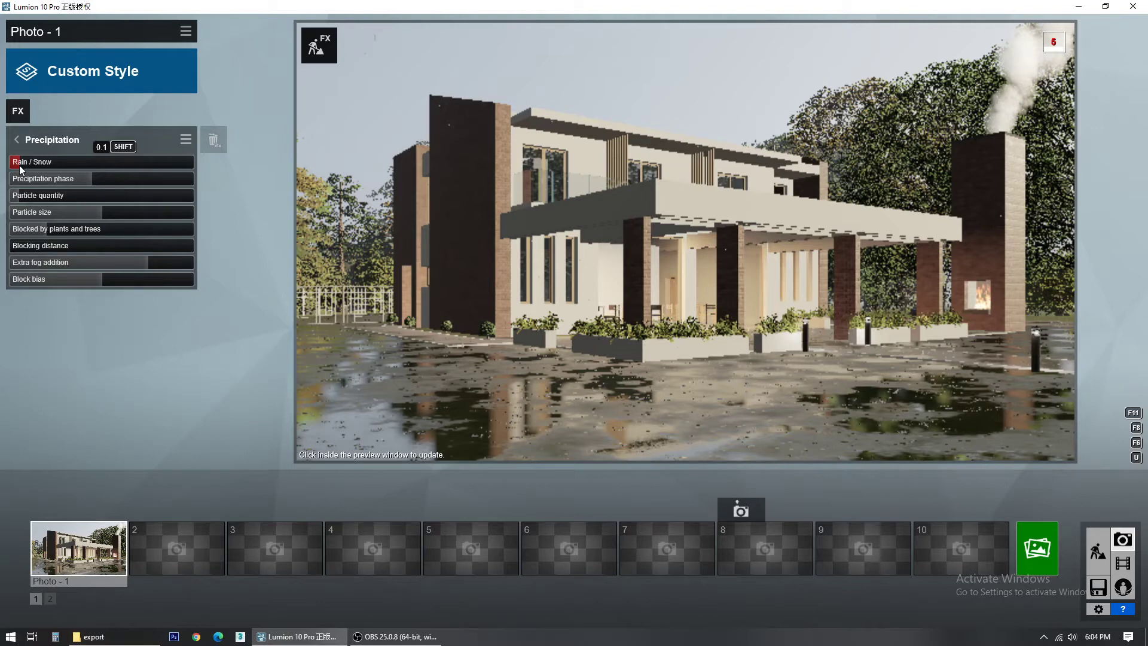
pyautogui.click(604, 272)
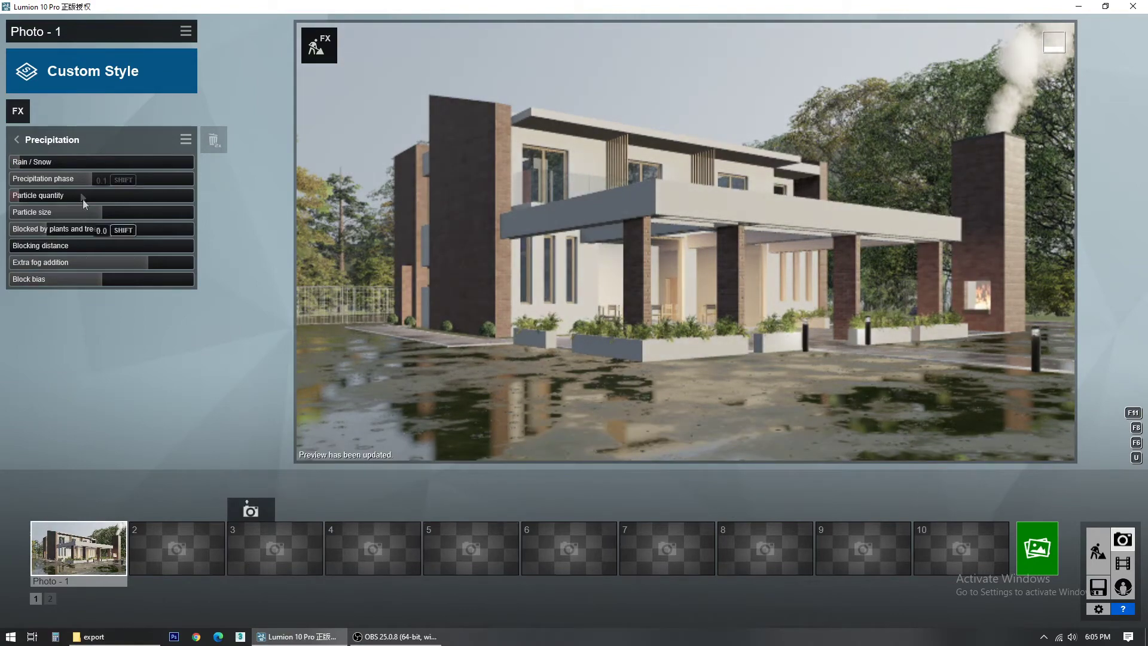
pyautogui.click(18, 141)
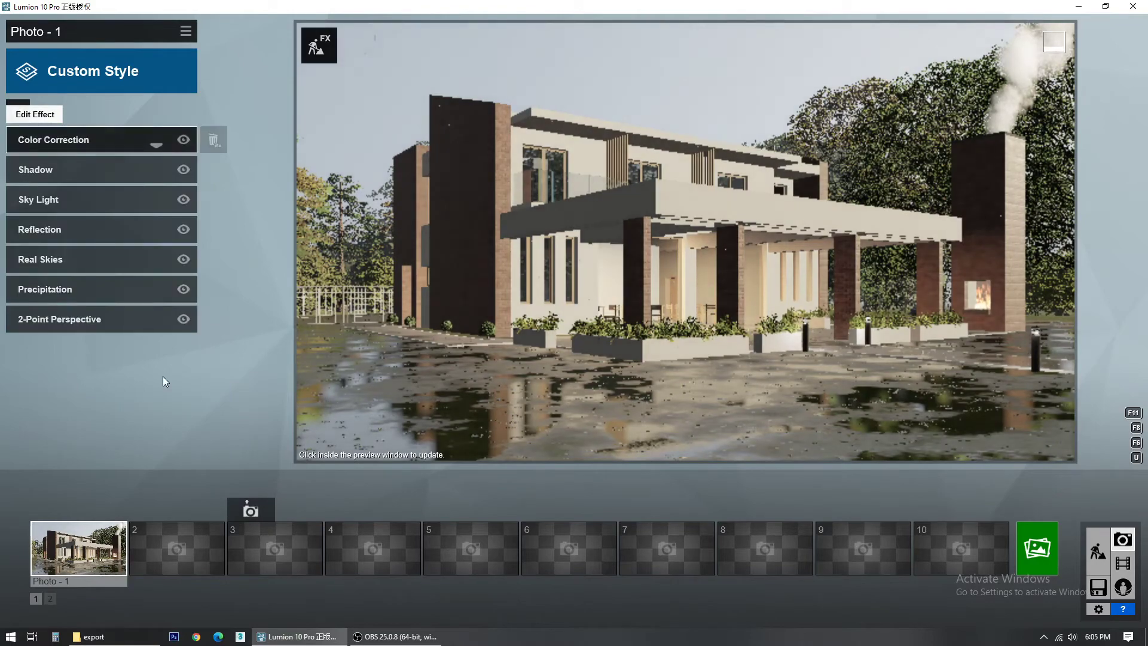
# Step: Add the Hyperlight effect from the advanced category, raise its amount above 25% and refresh the photo preview
pyautogui.click(18, 111)
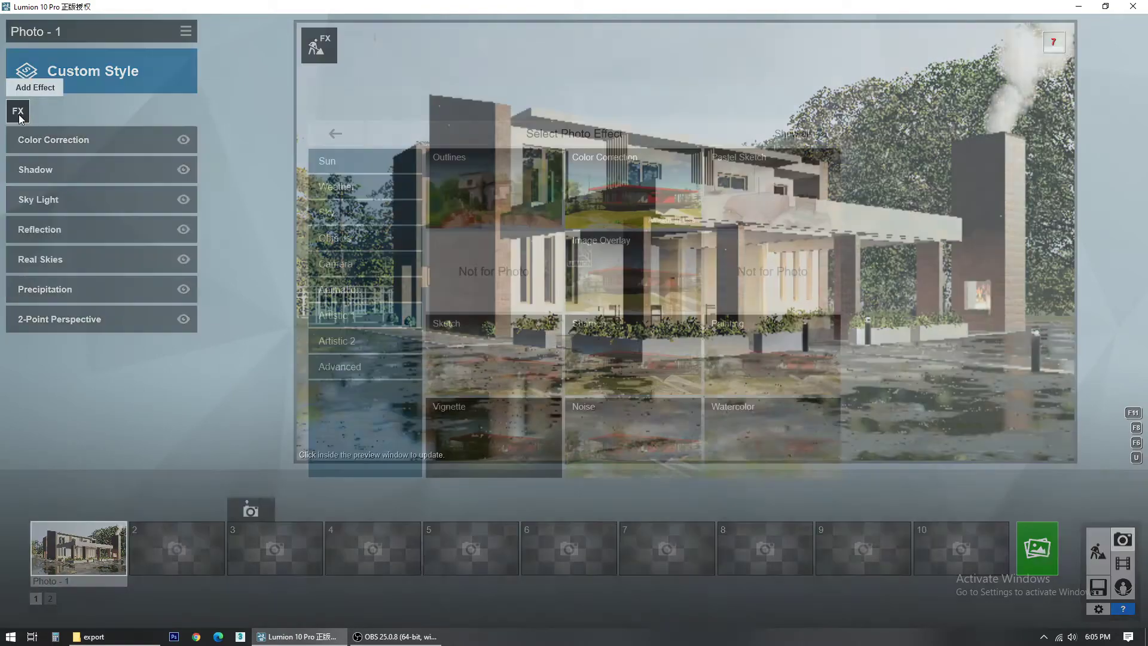
pyautogui.click(350, 374)
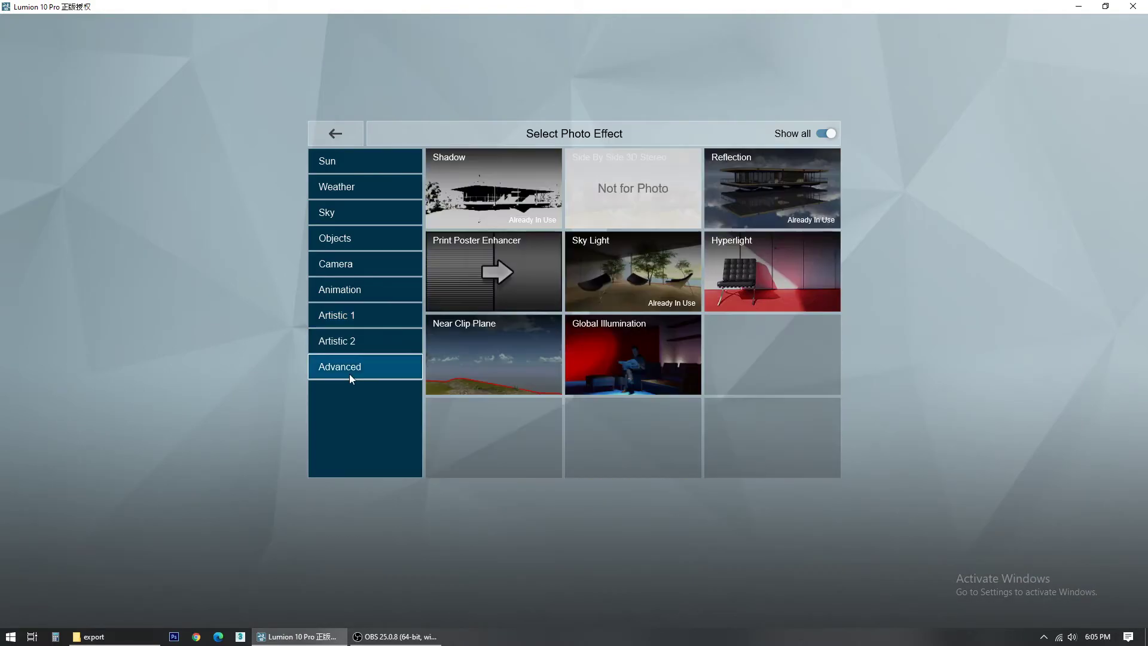
pyautogui.click(788, 267)
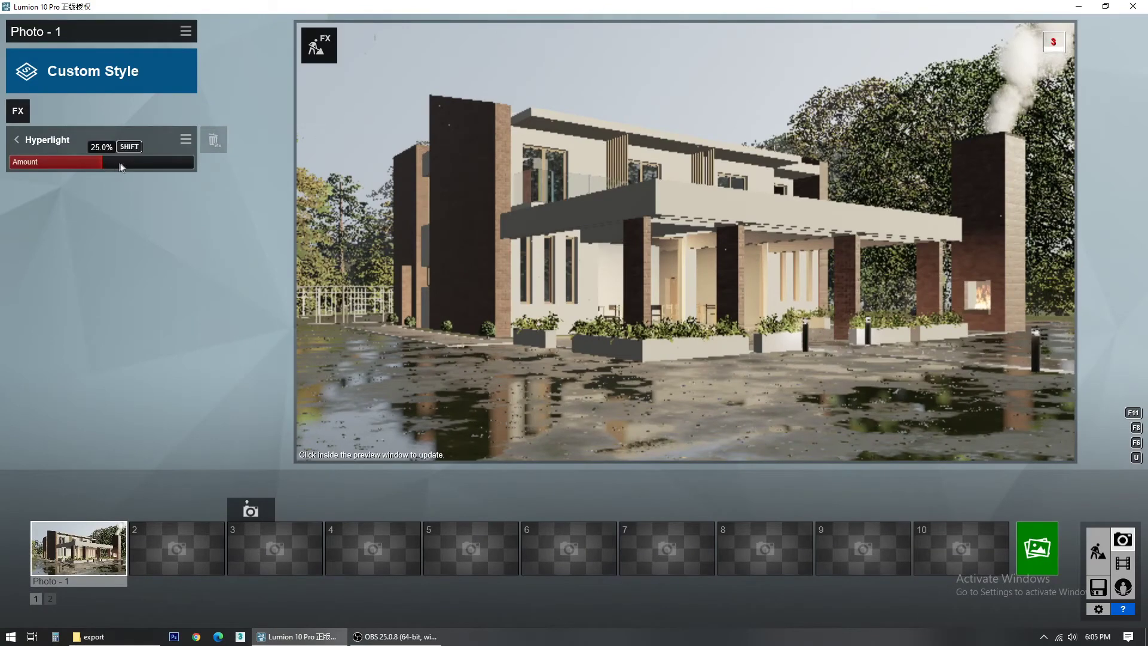
pyautogui.moveTo(137, 168); pyautogui.dragTo(138, 168)
pyautogui.click(567, 252)
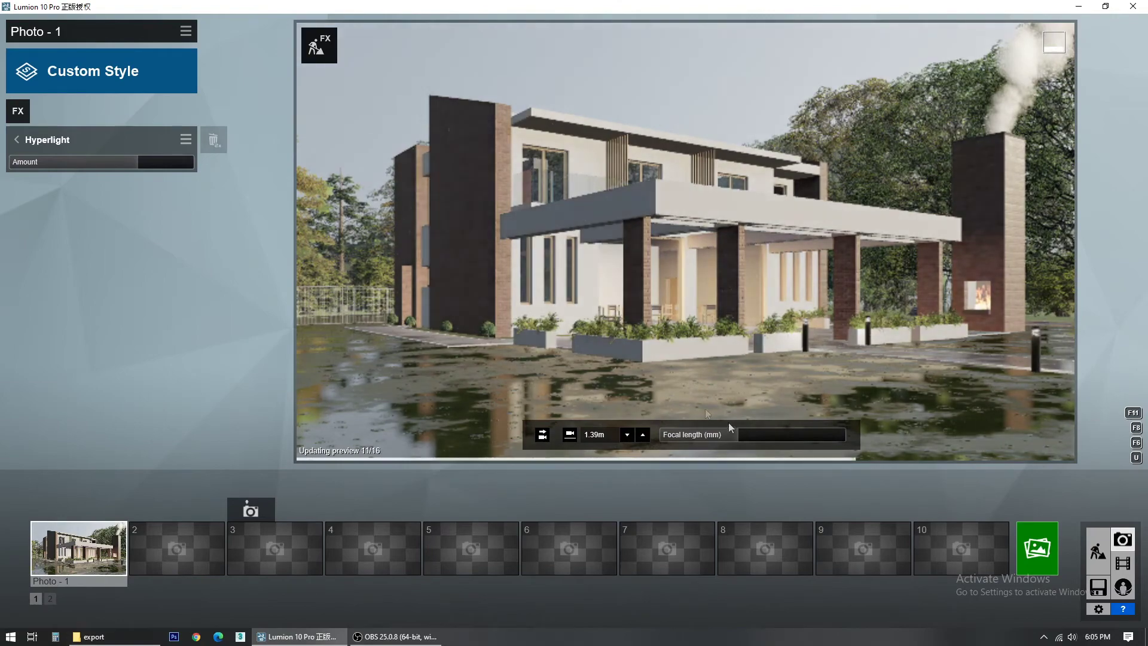
# Step: Switch to build mode and apply the Clean Cut Grass 3D grass material to the lawn around the house
pyautogui.click(1103, 555)
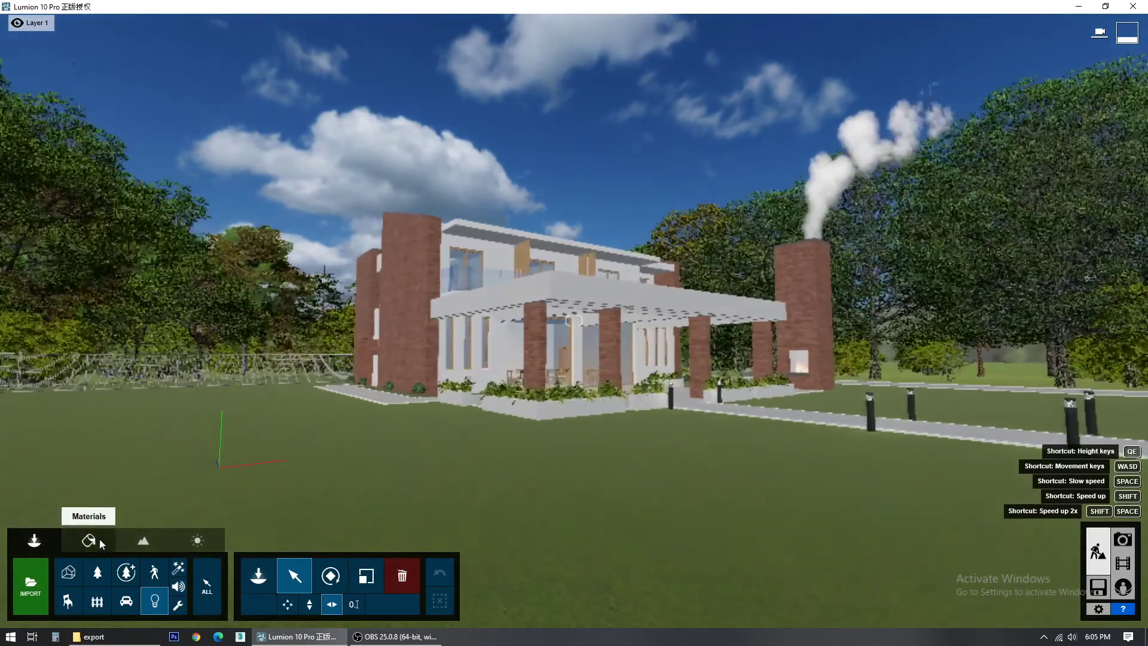
pyautogui.click(88, 539)
pyautogui.click(519, 525)
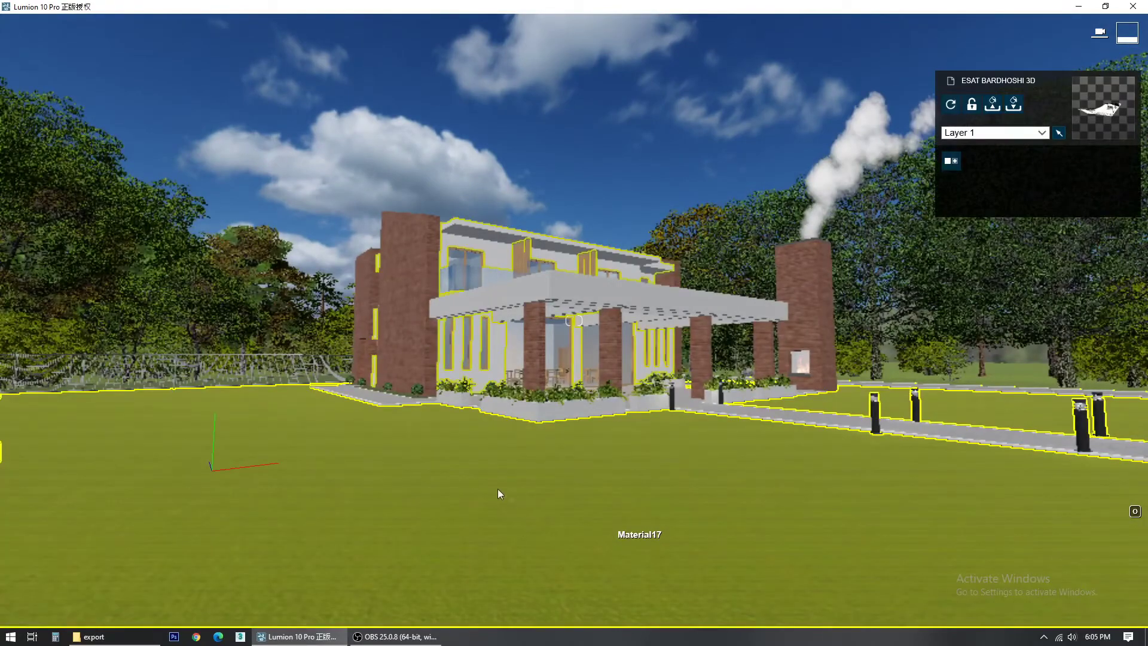
pyautogui.click(48, 310)
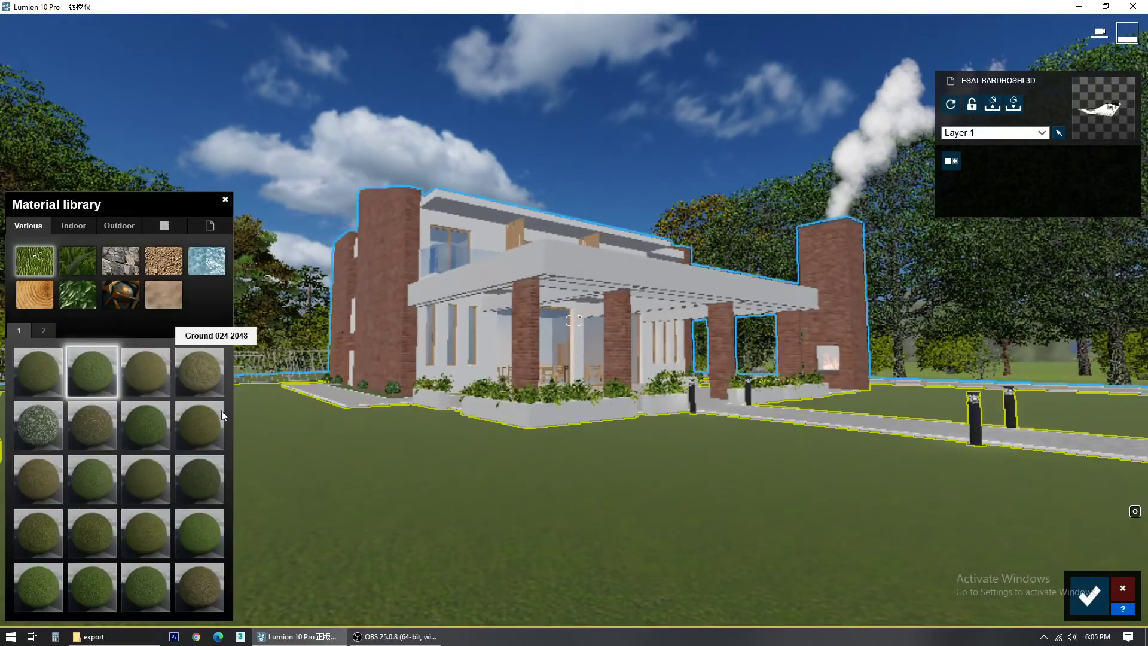
pyautogui.click(84, 262)
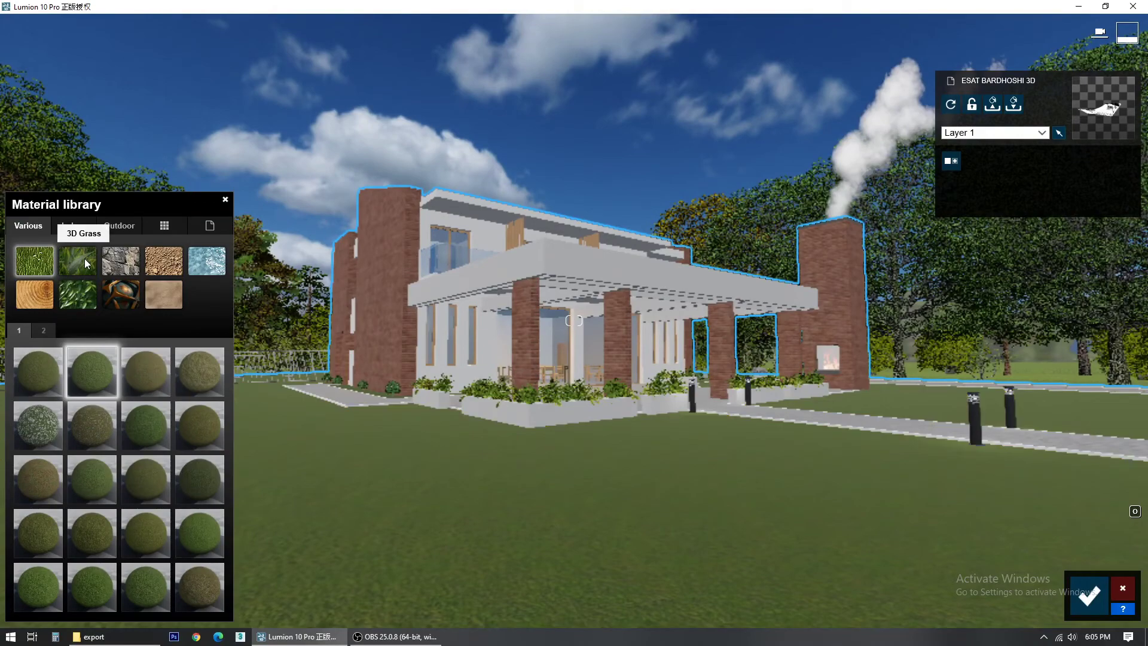
pyautogui.click(156, 429)
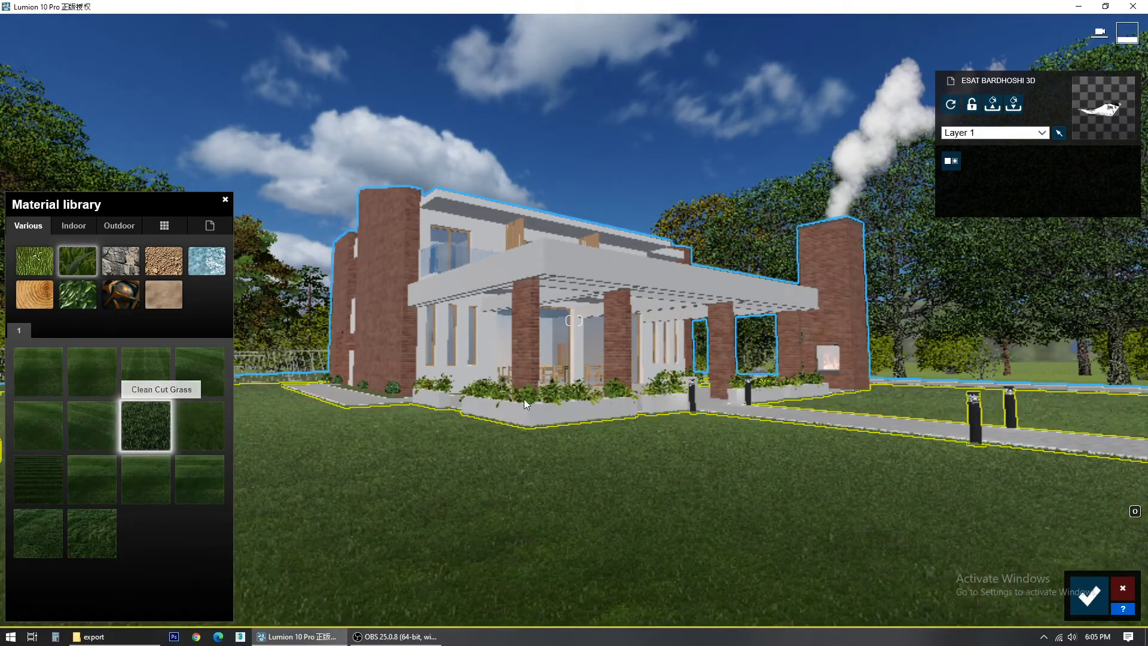
# Step: In the lawn's grass settings, keep gravity force at maximum, slightly increase the grass size and set the grass length to about 0.1
pyautogui.moveTo(644, 428); pyautogui.dragTo(335, 534, button='right')
pyautogui.click(142, 427)
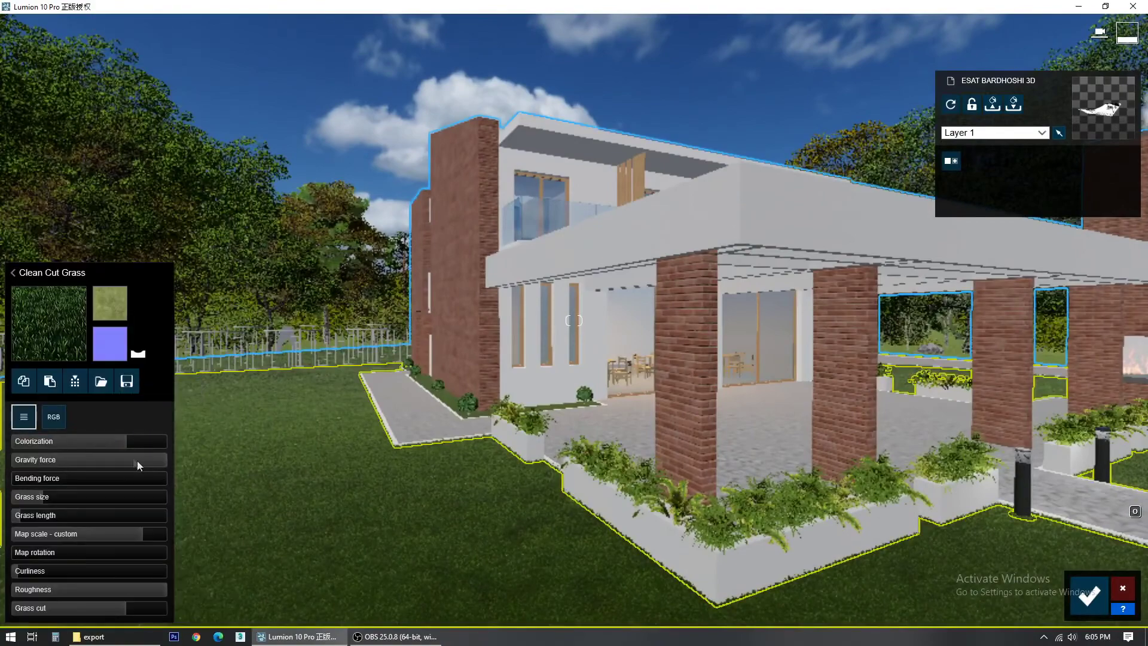
pyautogui.press('s')
pyautogui.moveTo(133, 460); pyautogui.dragTo(179, 484)
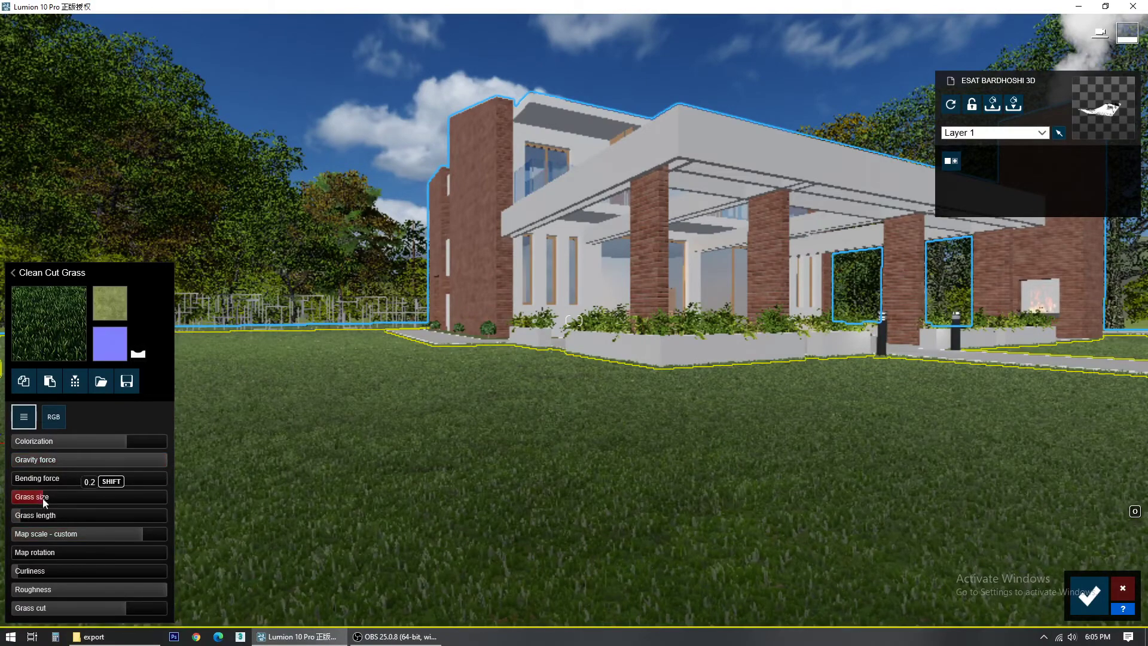
pyautogui.moveTo(43, 501); pyautogui.dragTo(55, 501)
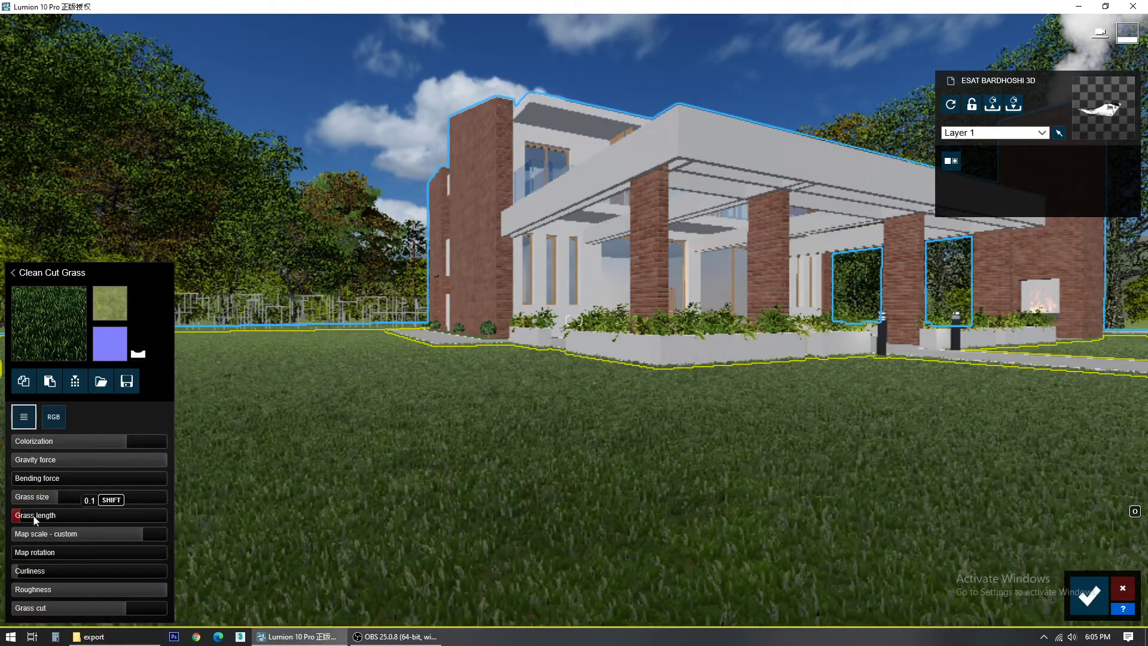
pyautogui.click(33, 518)
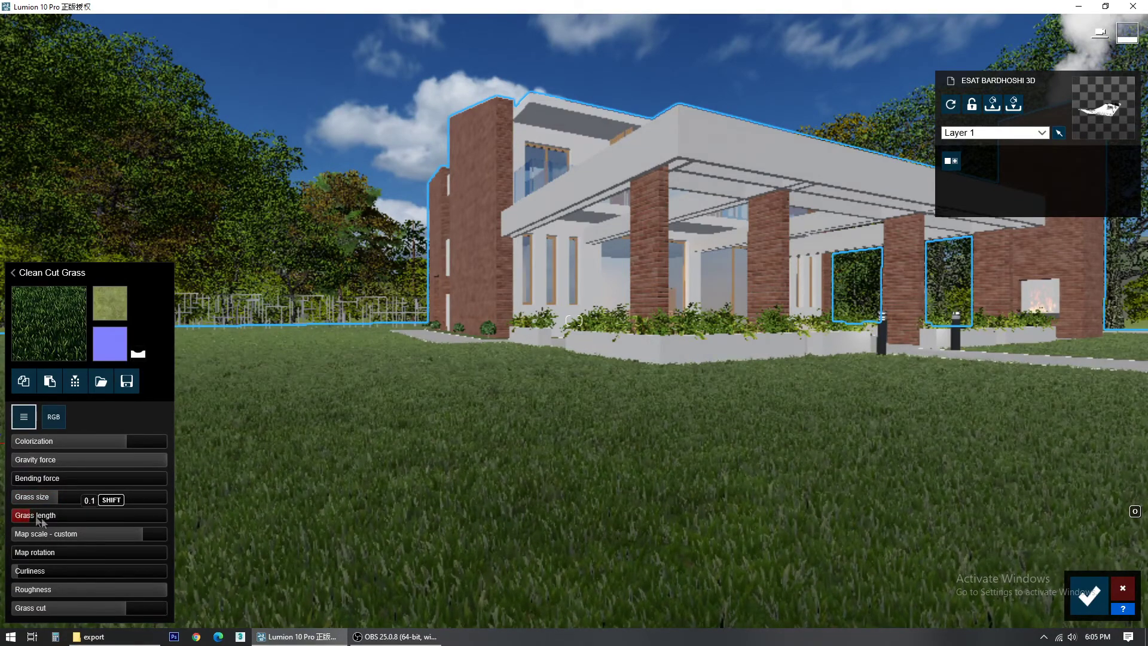
# Step: Set the grass's map scale to about 0.7 and bending force to about 0.5, fine-tune roughness and grass cut, and save the material changes
pyautogui.moveTo(148, 536); pyautogui.dragTo(126, 538)
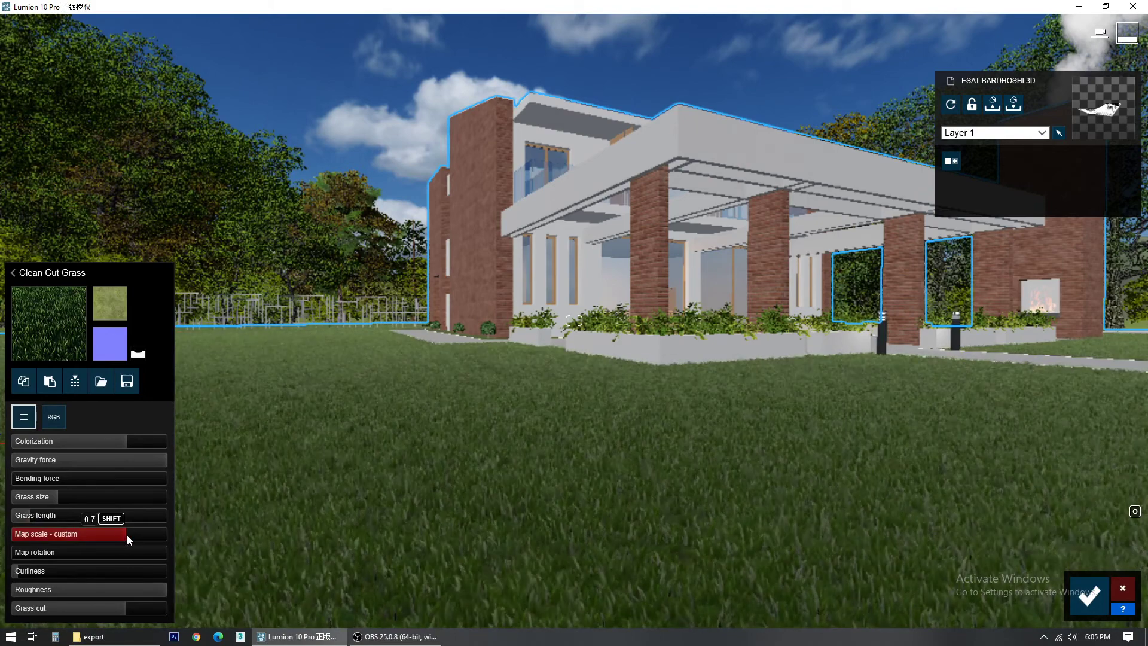
pyautogui.moveTo(149, 589); pyautogui.dragTo(136, 627)
pyautogui.moveTo(45, 479); pyautogui.dragTo(101, 497)
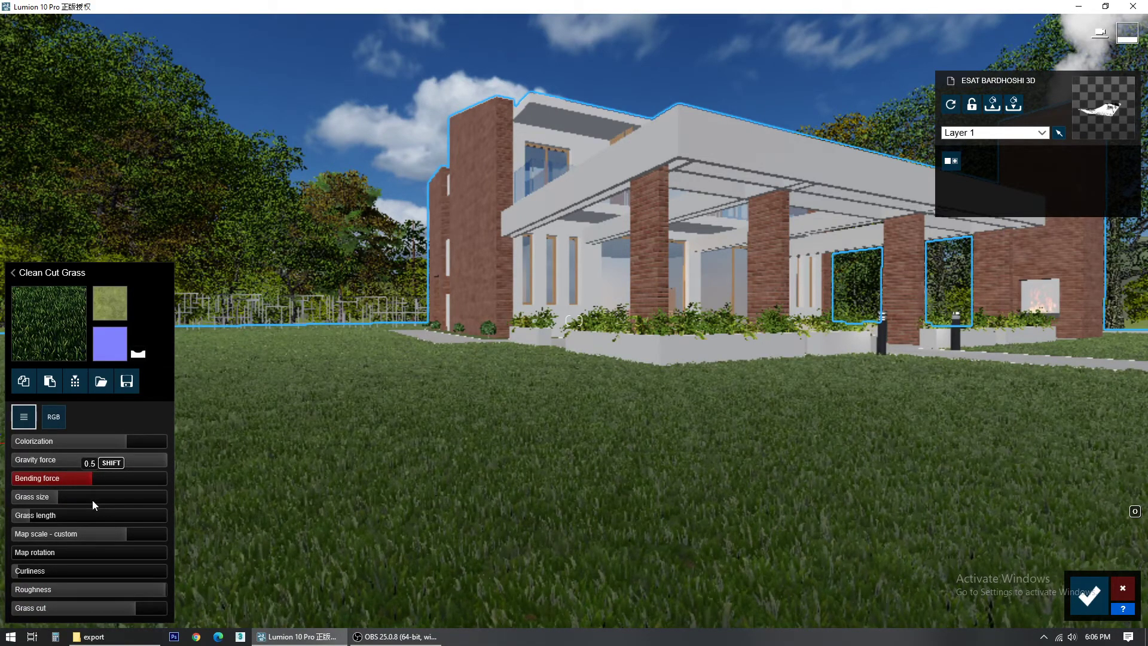
pyautogui.moveTo(92, 500); pyautogui.dragTo(92, 500)
pyautogui.moveTo(418, 418); pyautogui.dragTo(514, 419, button='right')
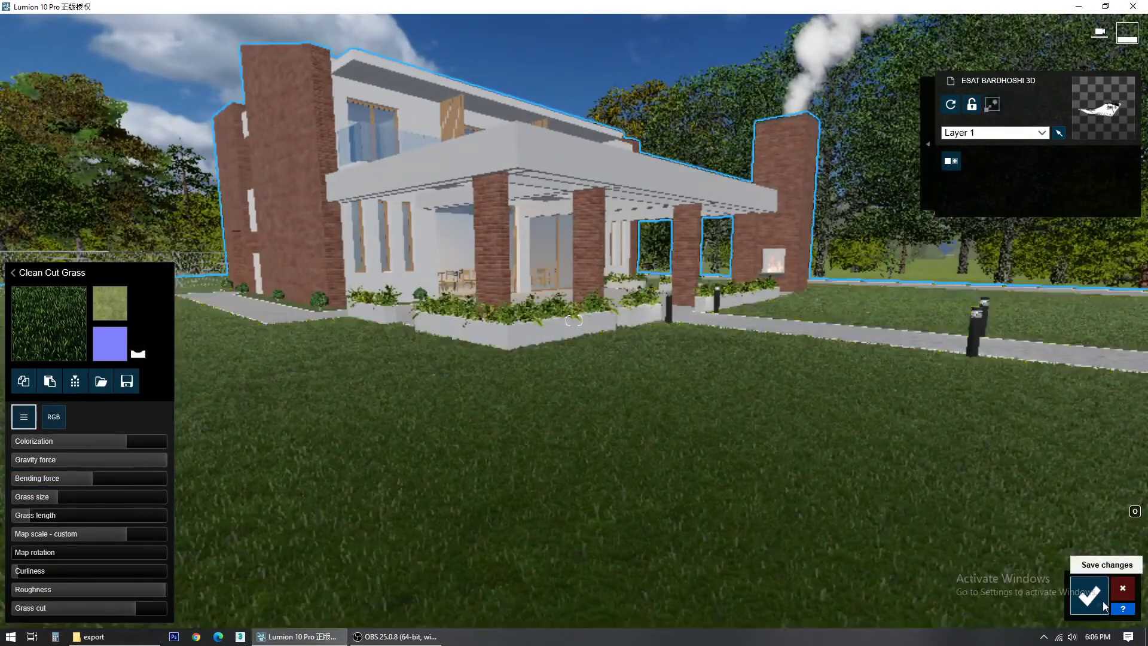
pyautogui.click(1103, 605)
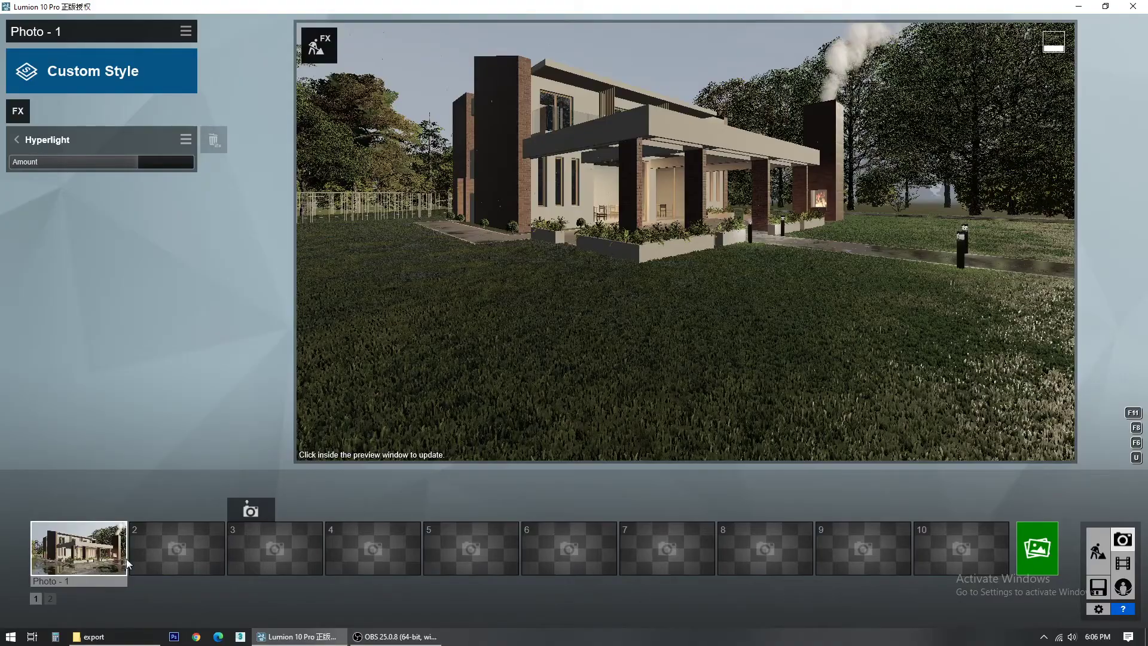
# Step: Restore the saved camera of Photo 1, refresh its preview and start rendering the photo
pyautogui.click(80, 551)
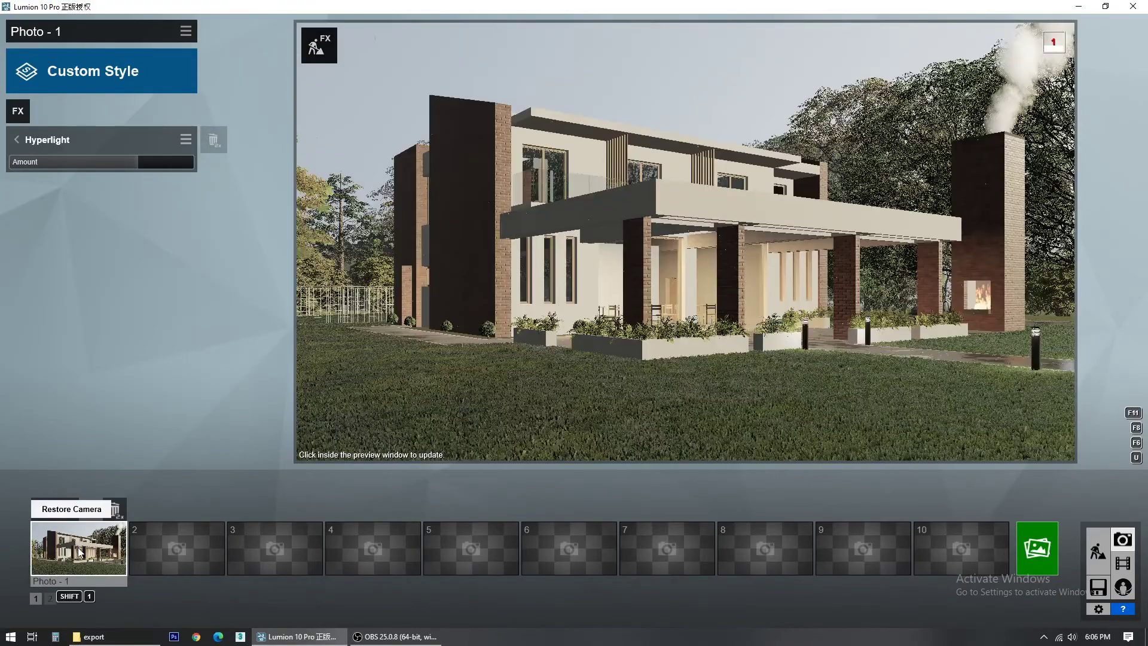
pyautogui.click(561, 276)
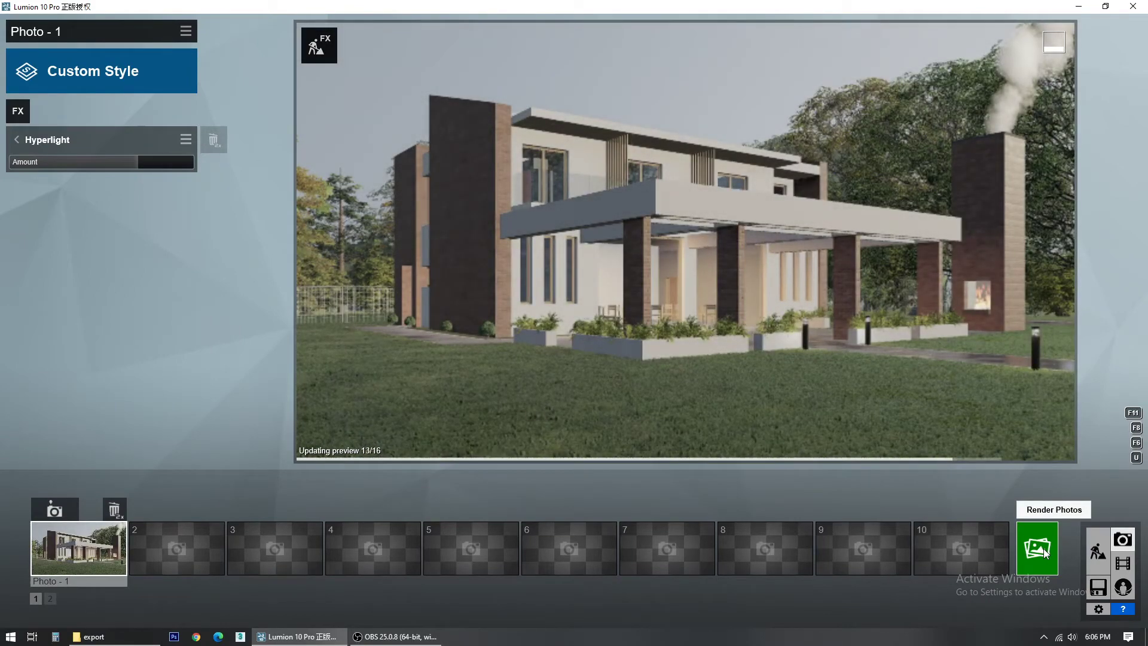
pyautogui.click(1043, 548)
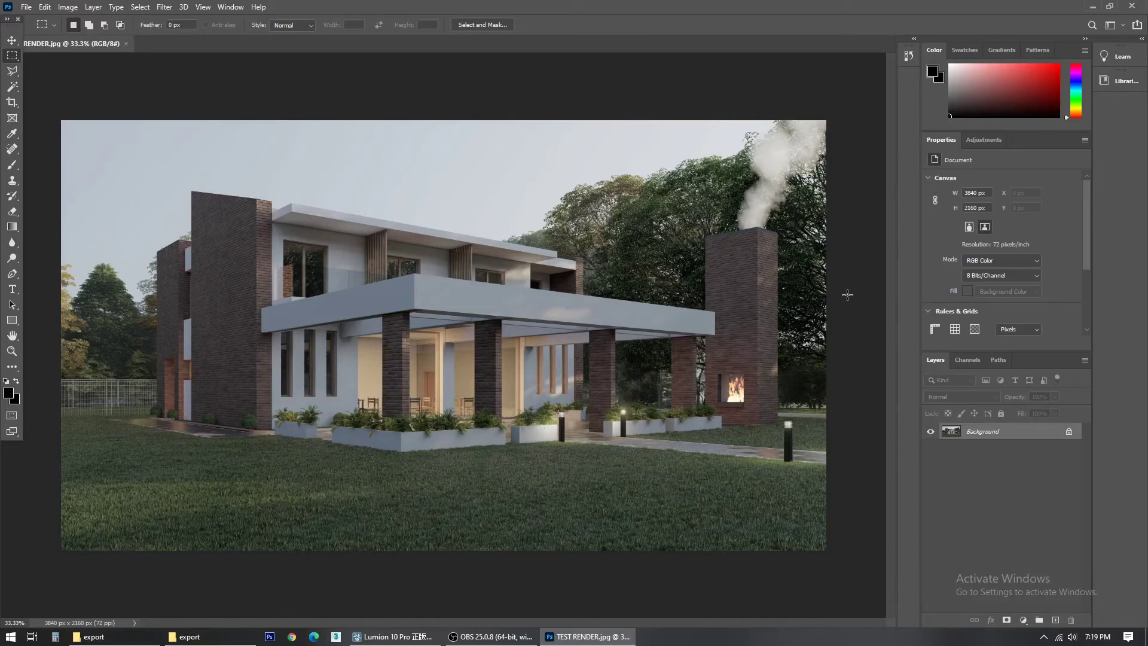
# Step: In Photoshop, duplicate the TEST RENDER.jpg background layer and, in the Camera Raw filter, set temperature to +3, exposure to +0.10 and contrast to +7
pyautogui.hotkey('ctrl', 'j')
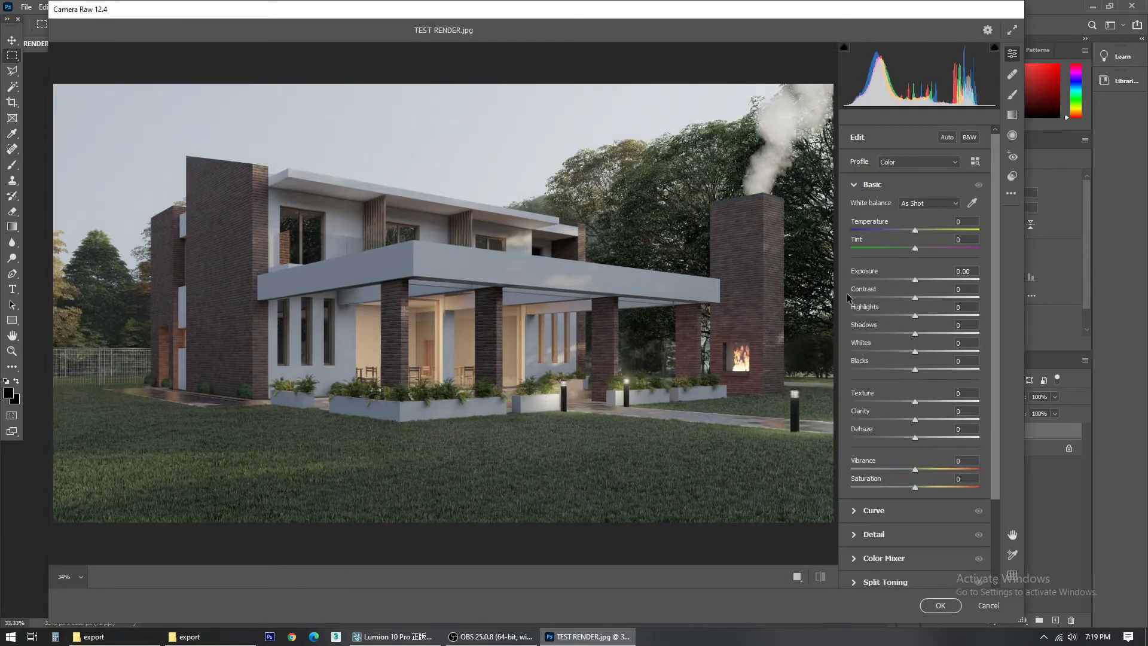
pyautogui.moveTo(914, 227); pyautogui.dragTo(917, 227)
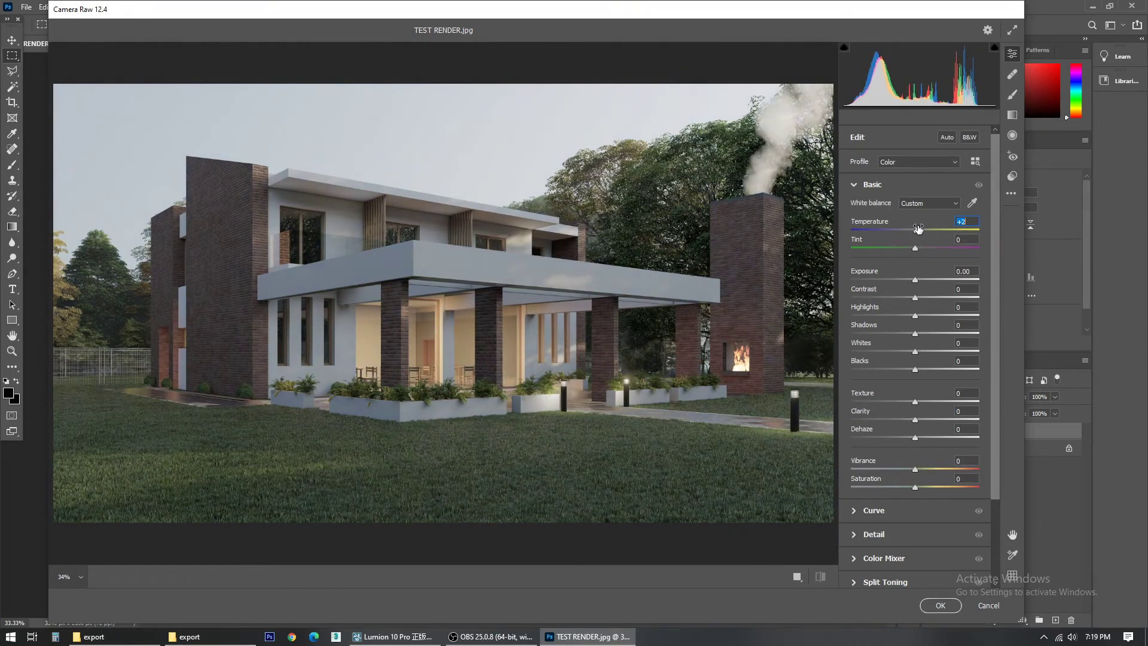
pyautogui.write('3')
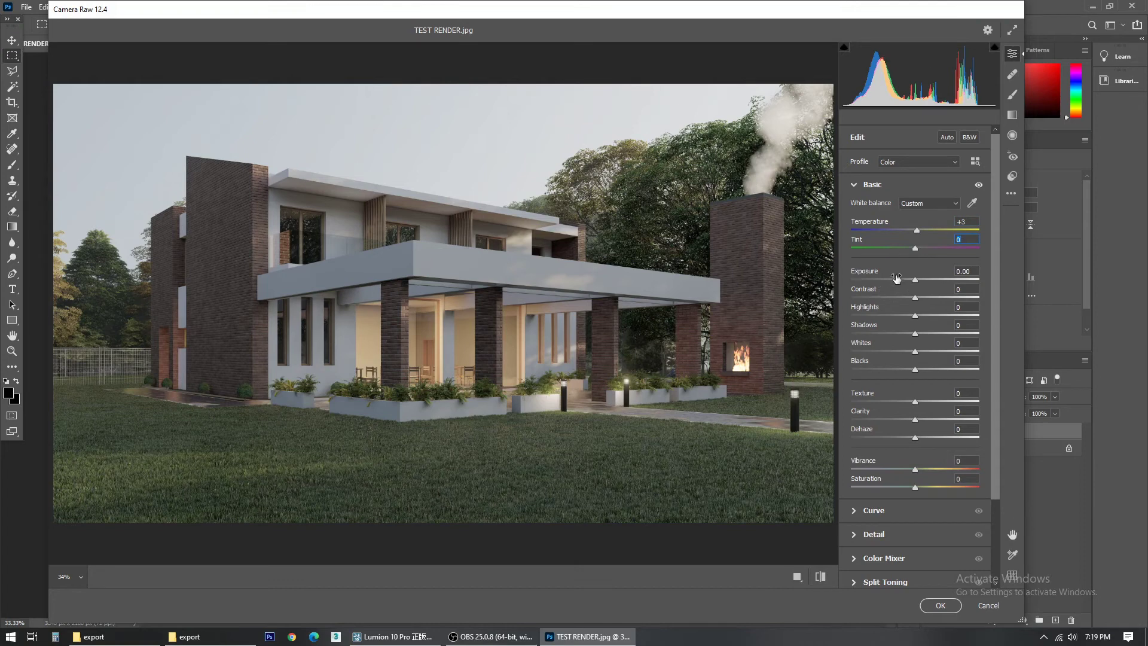
pyautogui.moveTo(915, 279); pyautogui.dragTo(917, 275)
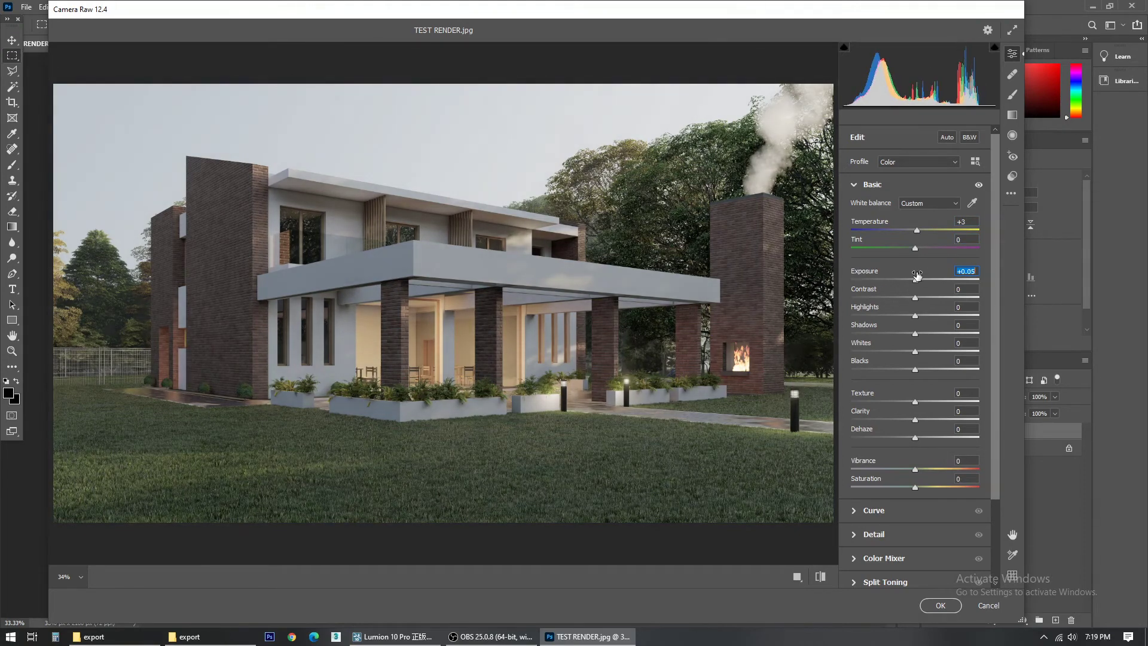
pyautogui.moveTo(917, 274); pyautogui.dragTo(919, 314)
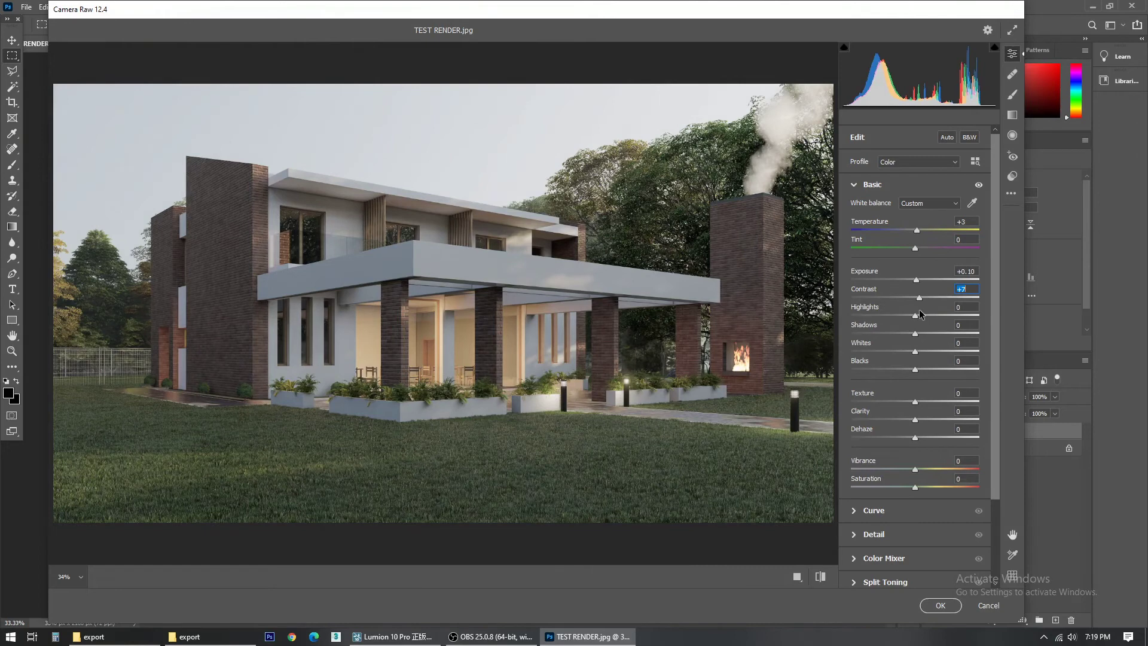
pyautogui.moveTo(916, 311); pyautogui.dragTo(917, 335)
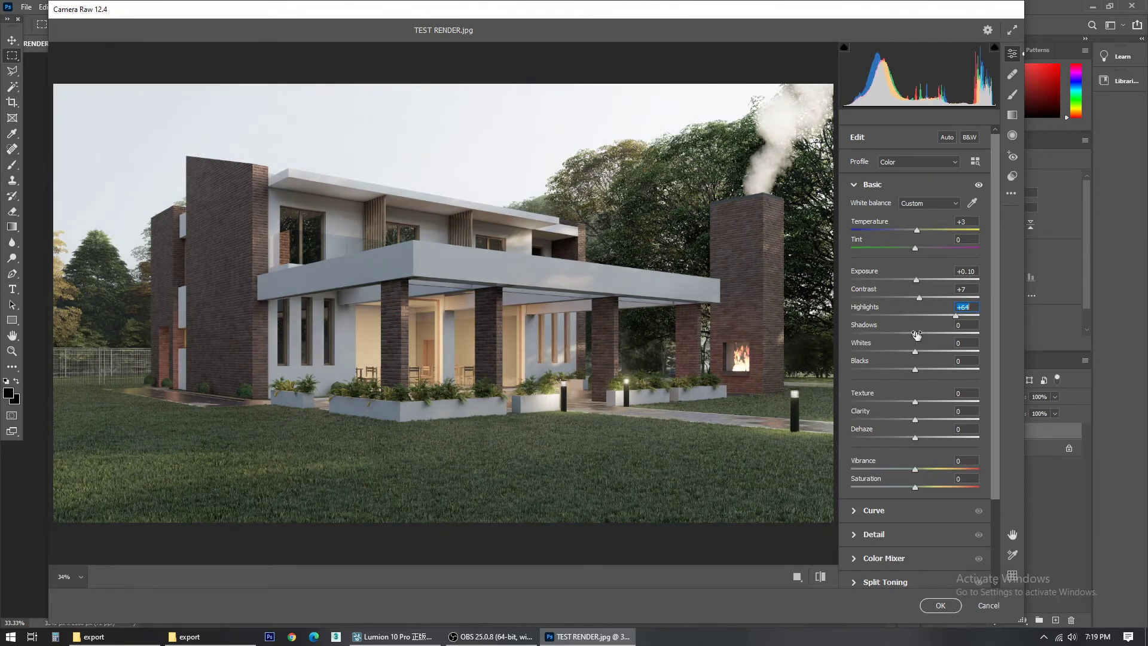
pyautogui.hotkey('ctrl', 'z')
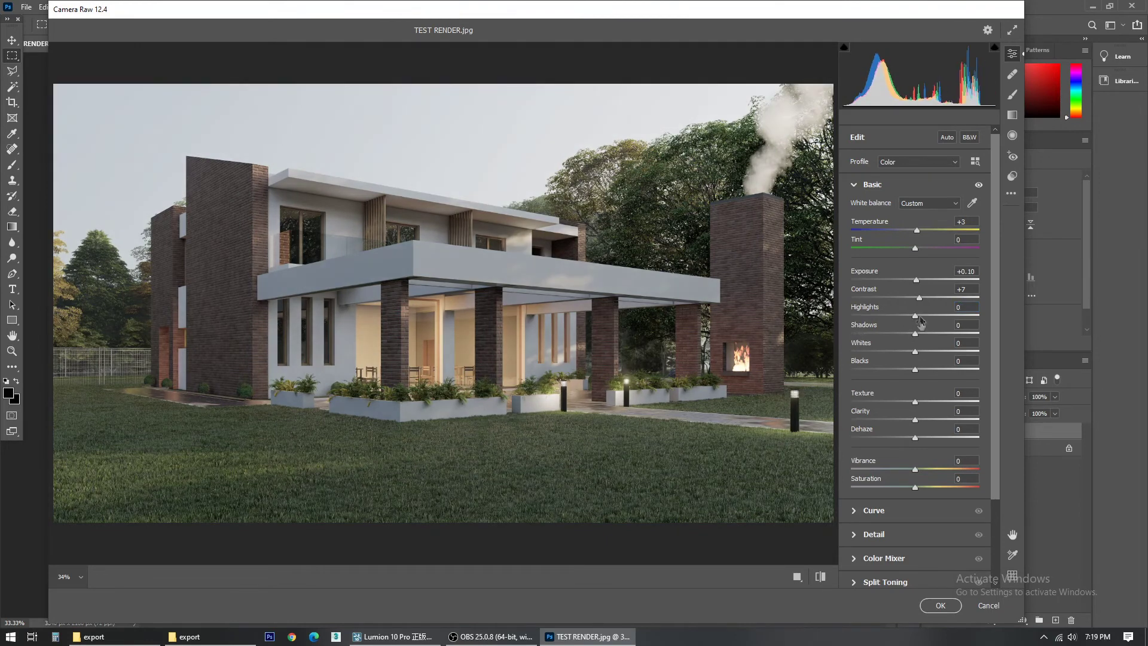
pyautogui.click(911, 334)
pyautogui.moveTo(911, 334)
pyautogui.mouseDown()
pyautogui.moveTo(860, 338)
pyautogui.moveTo(931, 336)
pyautogui.mouseUp()
# Step: Set the image's whites to +28 and raise the exposure to +0.60
pyautogui.moveTo(916, 350)
pyautogui.mouseDown()
pyautogui.moveTo(888, 353)
pyautogui.moveTo(935, 358)
pyautogui.mouseUp()
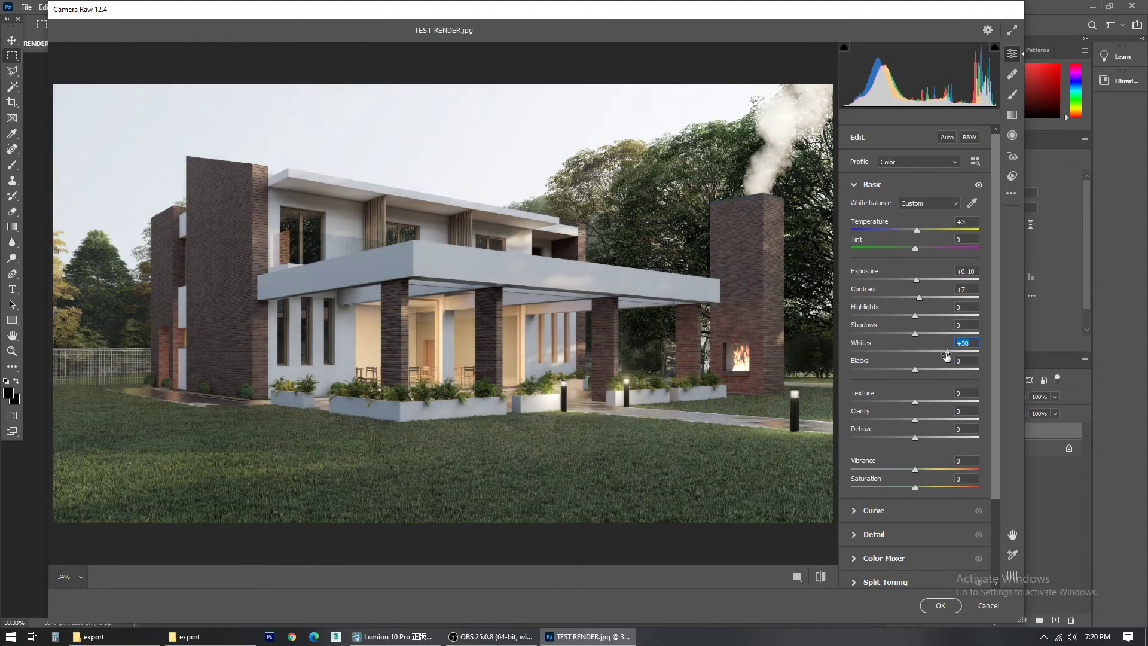
pyautogui.moveTo(935, 358); pyautogui.dragTo(933, 358)
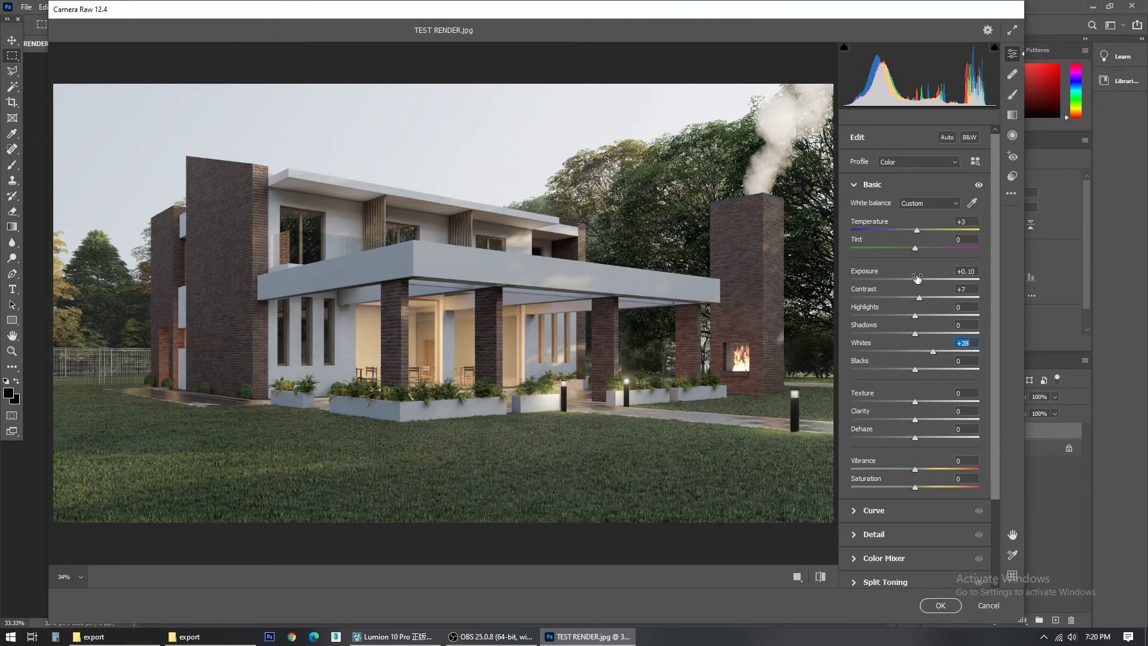
pyautogui.moveTo(916, 278); pyautogui.dragTo(920, 277)
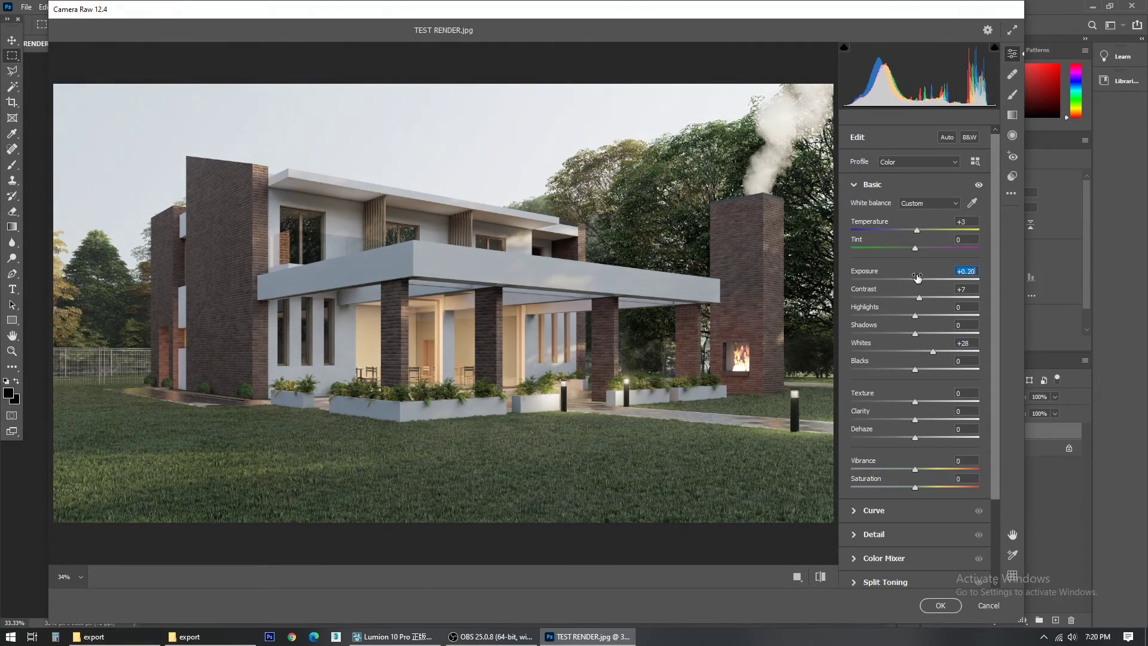
pyautogui.moveTo(921, 277); pyautogui.dragTo(922, 277)
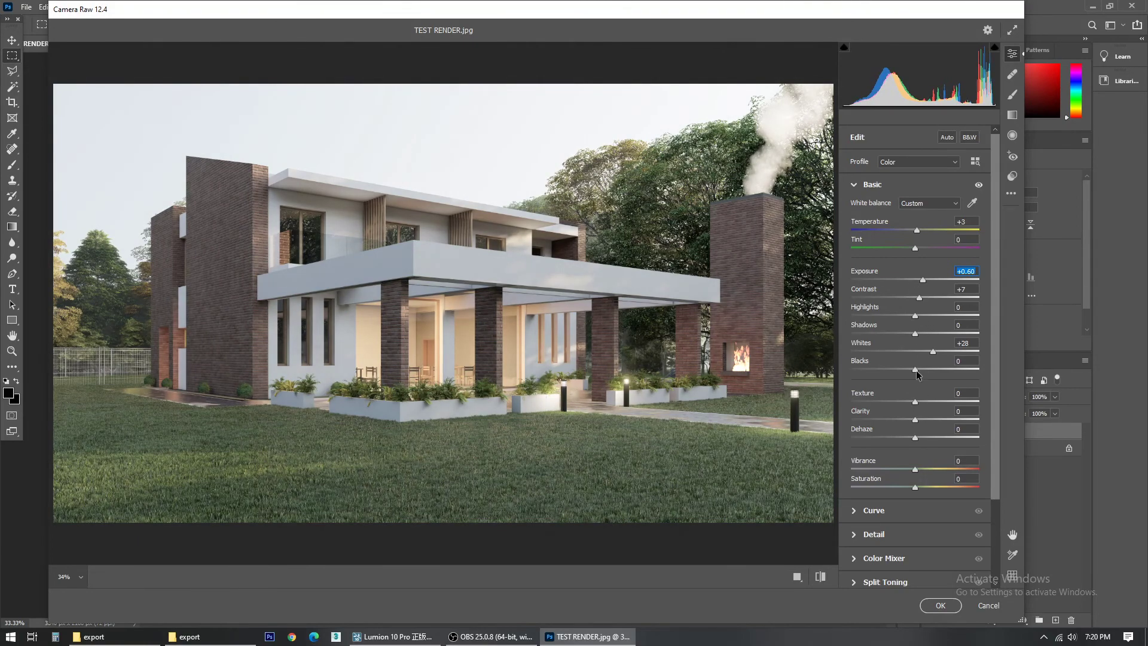
# Step: Sharpen the image's detail by setting texture to +5, clarity to +7 and dehaze to +10
pyautogui.moveTo(916, 398); pyautogui.dragTo(921, 429)
pyautogui.click(915, 420)
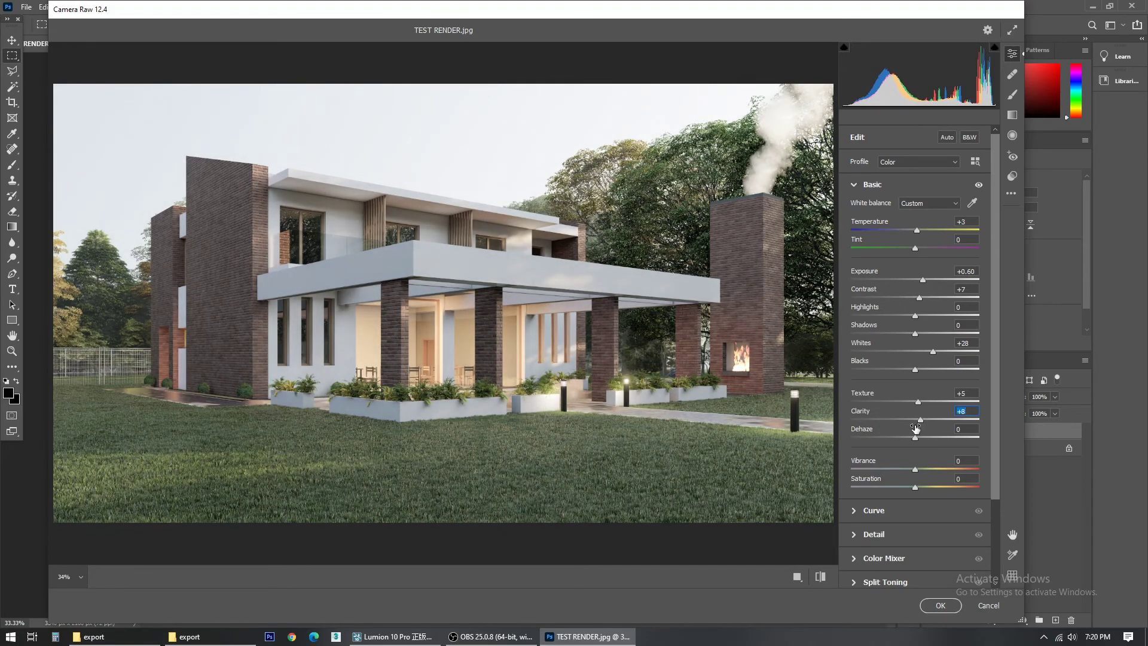
pyautogui.click(915, 427)
pyautogui.moveTo(916, 438); pyautogui.dragTo(933, 463)
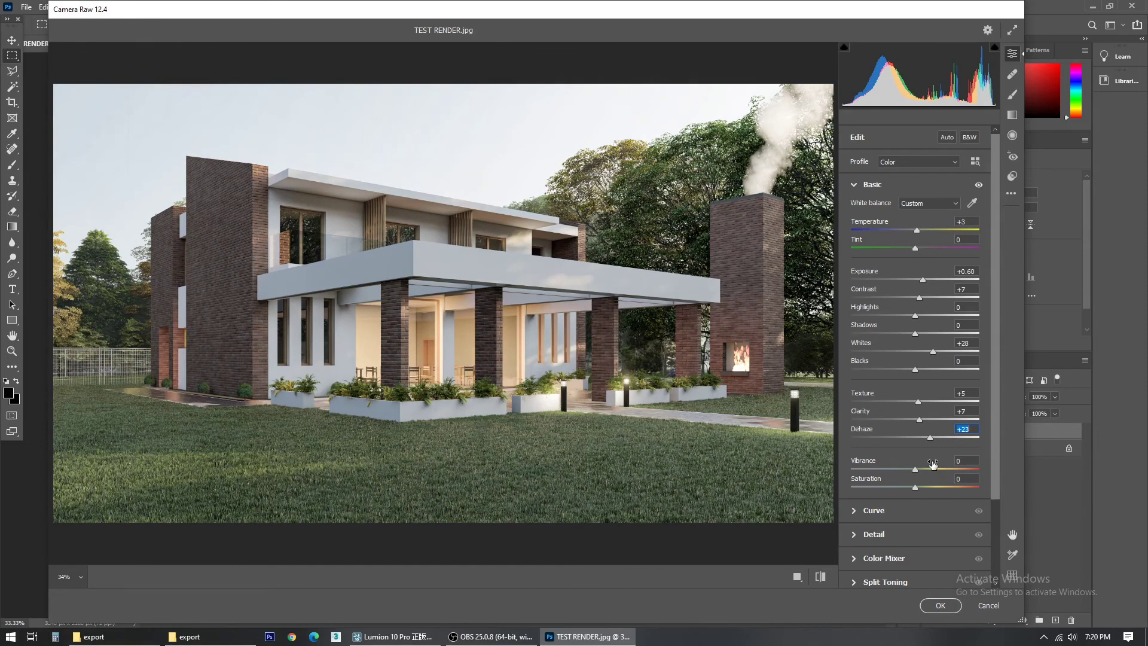
pyautogui.write('10')
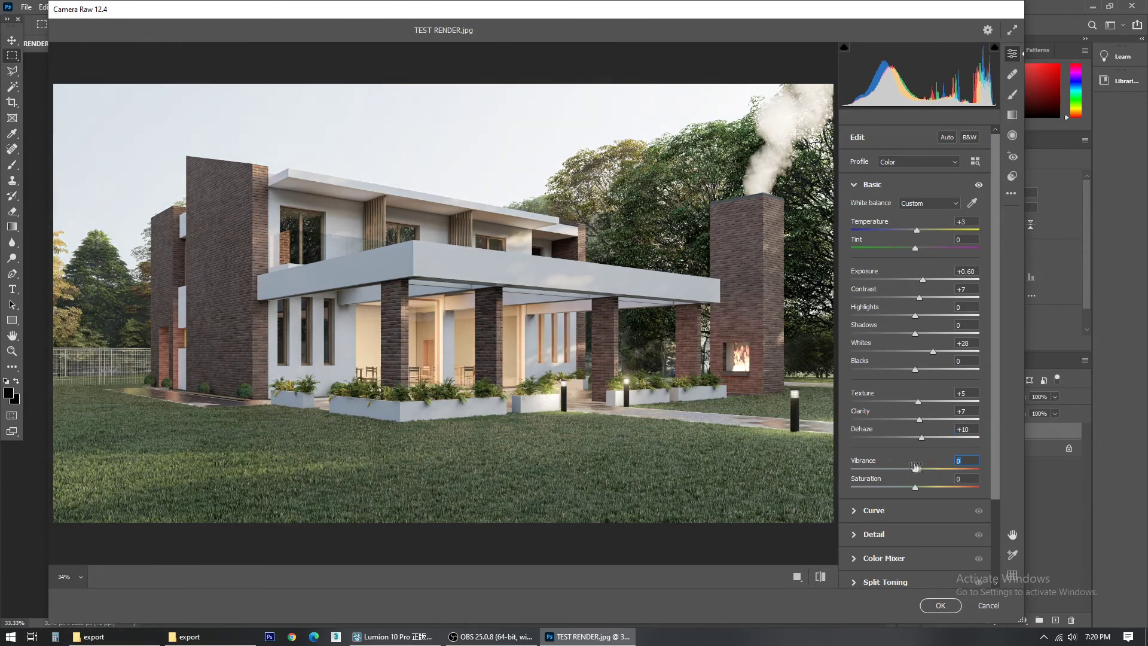
# Step: Set the image's vibrance to +7 and saturation to +4
pyautogui.click(918, 468)
pyautogui.write('7')
pyautogui.press('Tab')
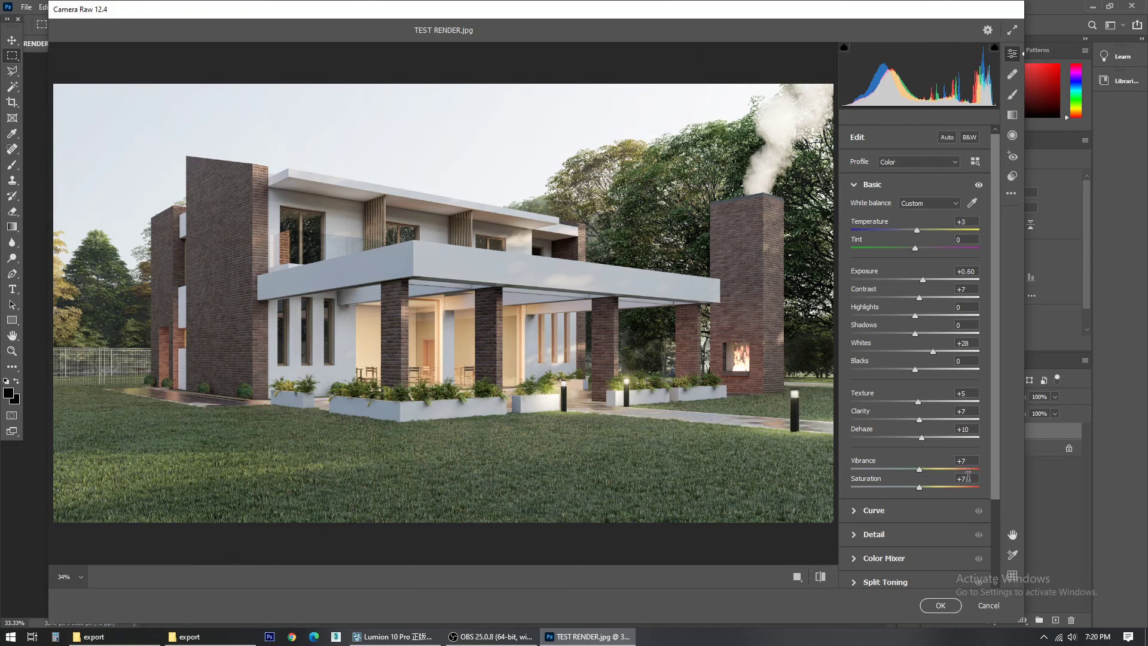
pyautogui.write('4')
# Step: In the parametric curve, set lights to +23 and, after trying highlights at +33, reset them to 0
pyautogui.scroll(-3, 909, 359)
pyautogui.click(853, 437)
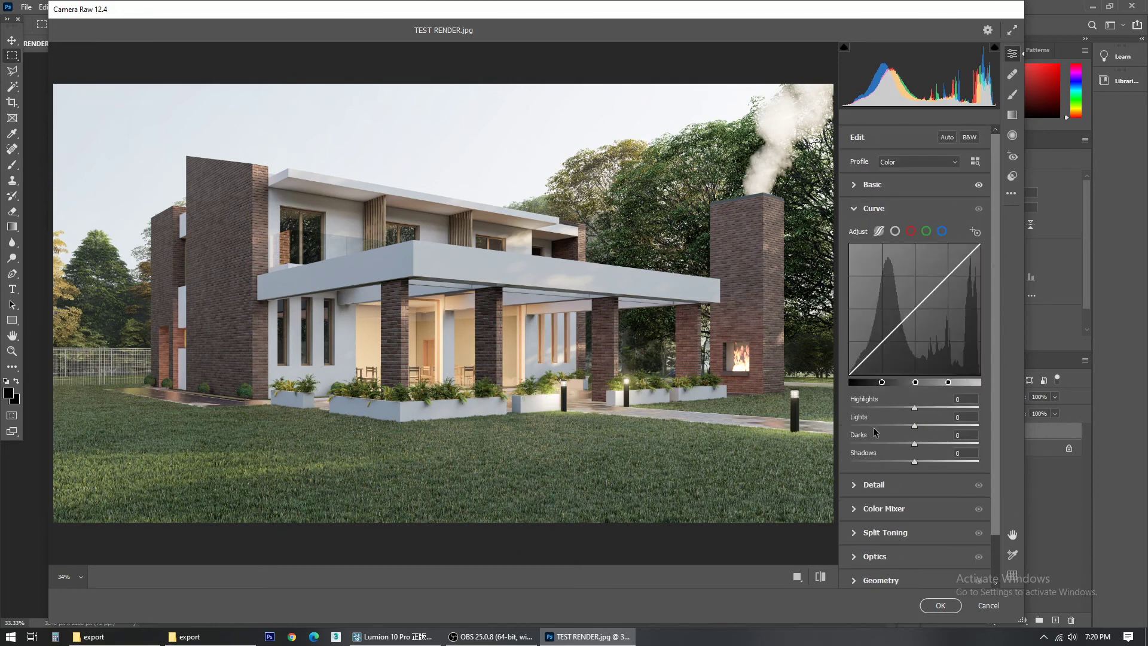
pyautogui.moveTo(919, 305); pyautogui.dragTo(919, 297)
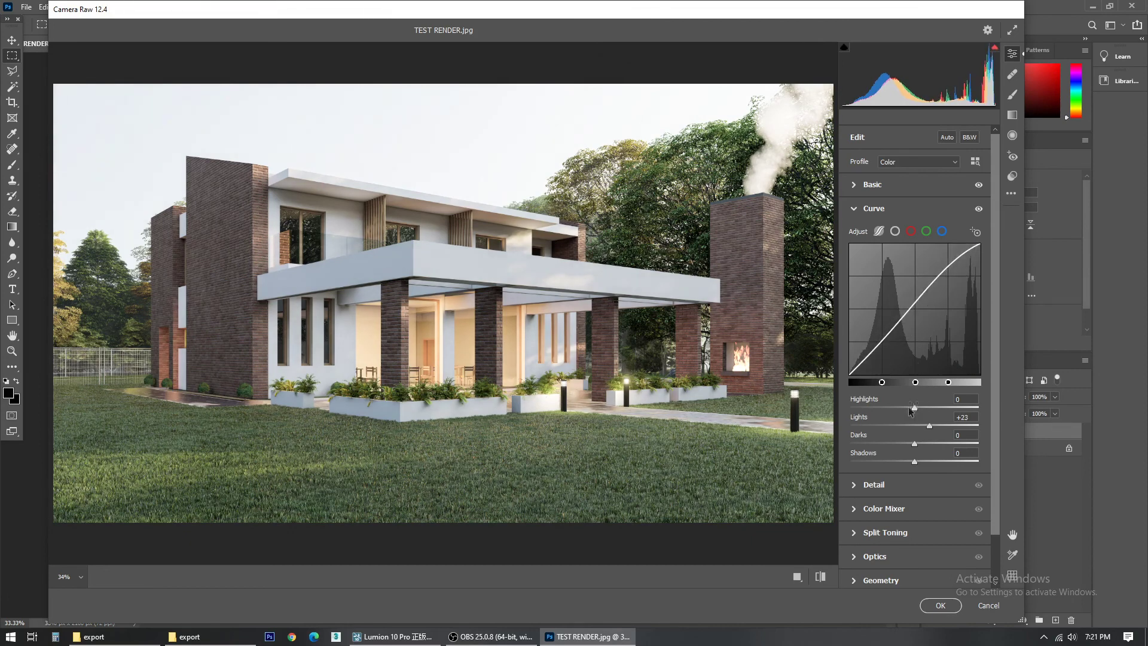
pyautogui.moveTo(913, 407); pyautogui.dragTo(935, 404)
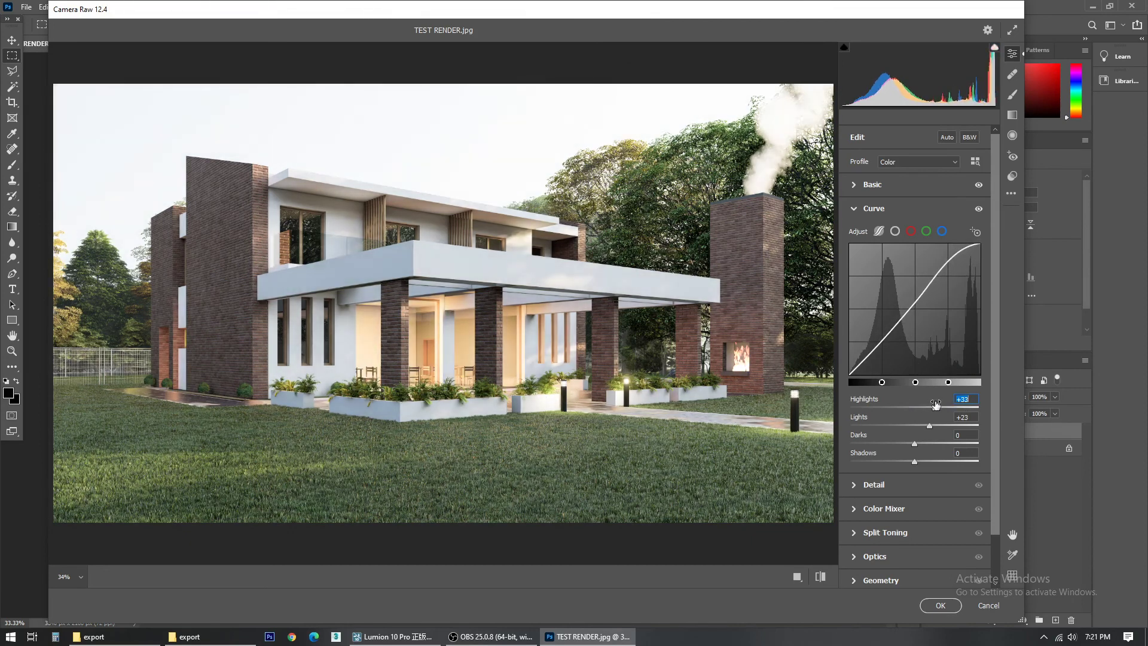
pyautogui.doubleClick(935, 405)
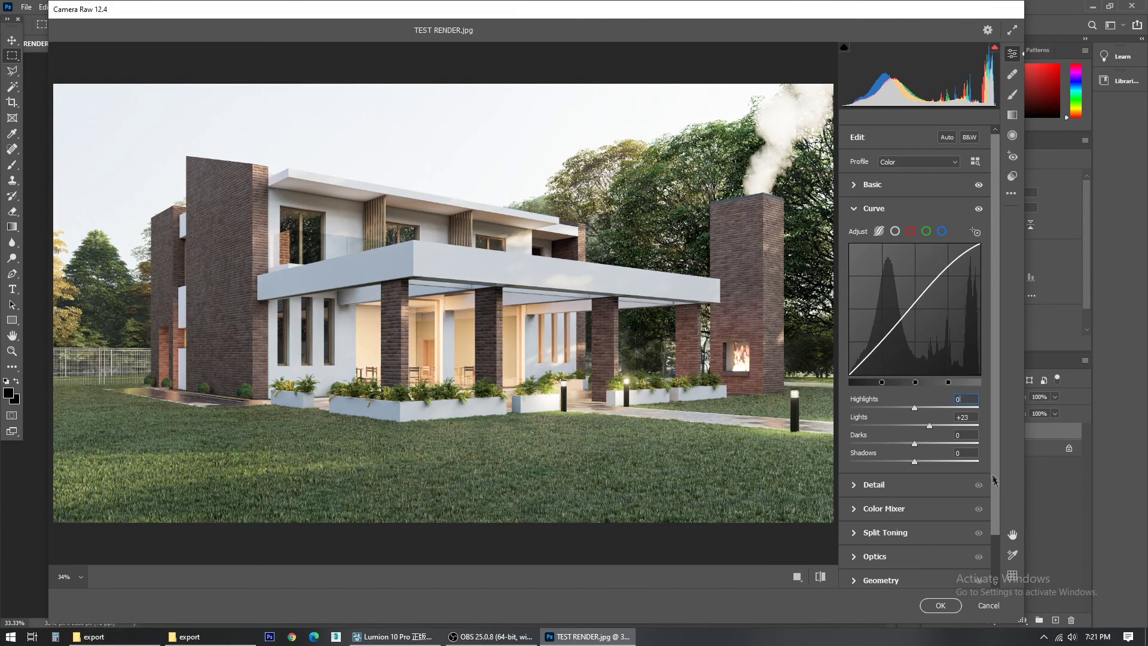
# Step: Preview the image briefly in black and white, return it to color and apply the Camera Raw adjustments to the duplicated layer
pyautogui.scroll(-2, 986, 557)
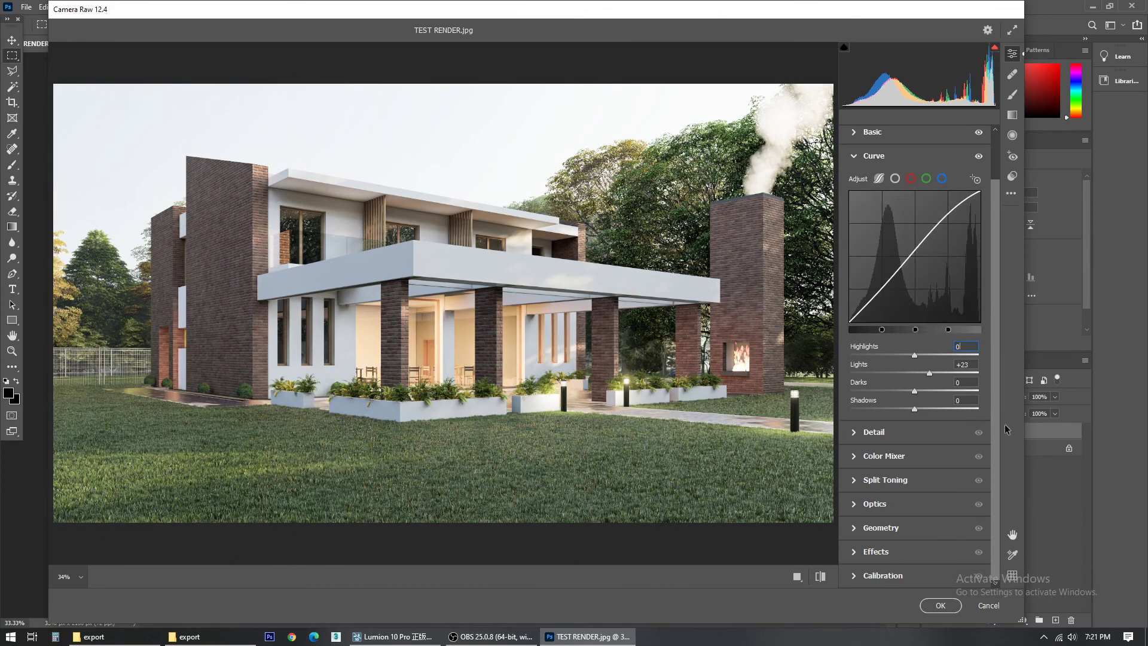
pyautogui.scroll(2, 986, 288)
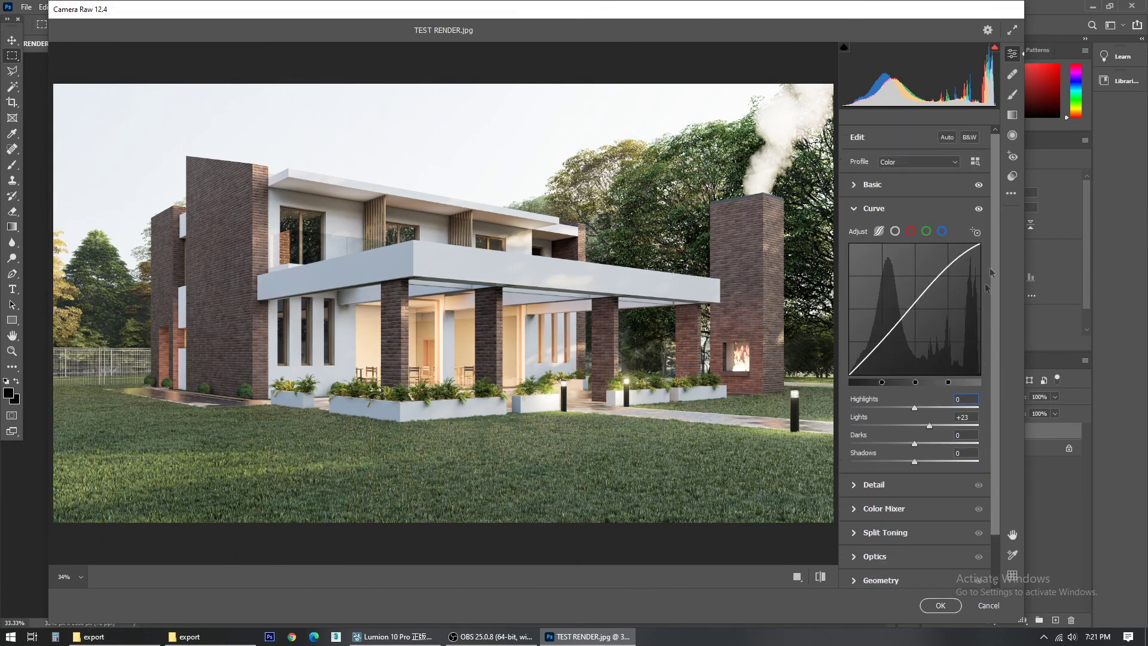
pyautogui.click(969, 138)
pyautogui.click(970, 138)
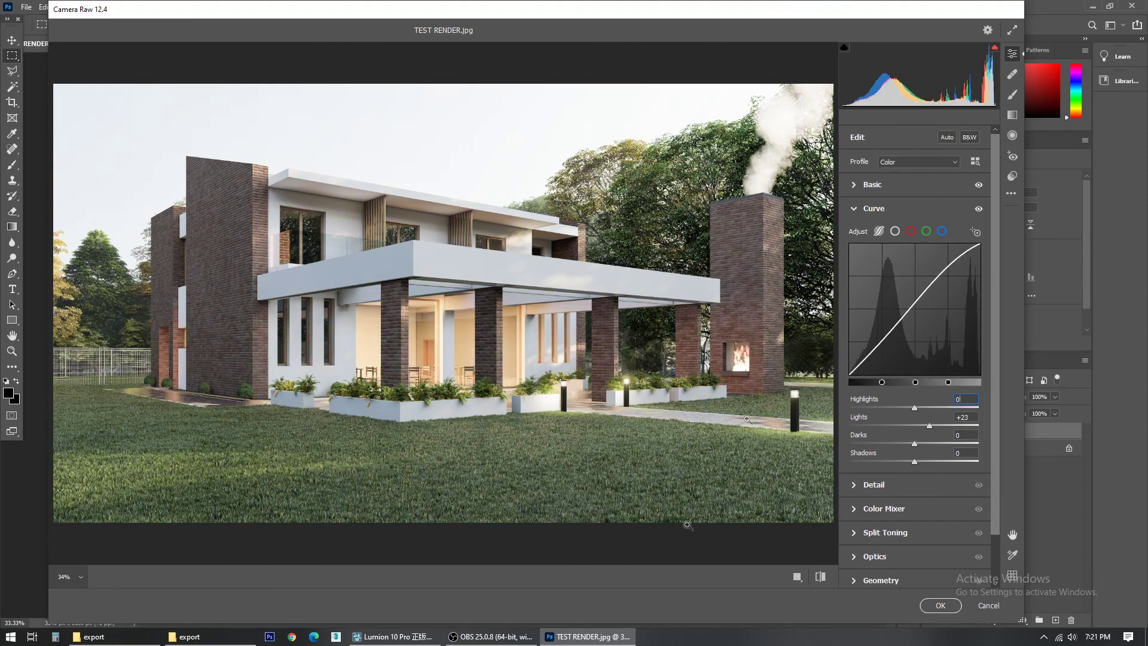
pyautogui.click(940, 605)
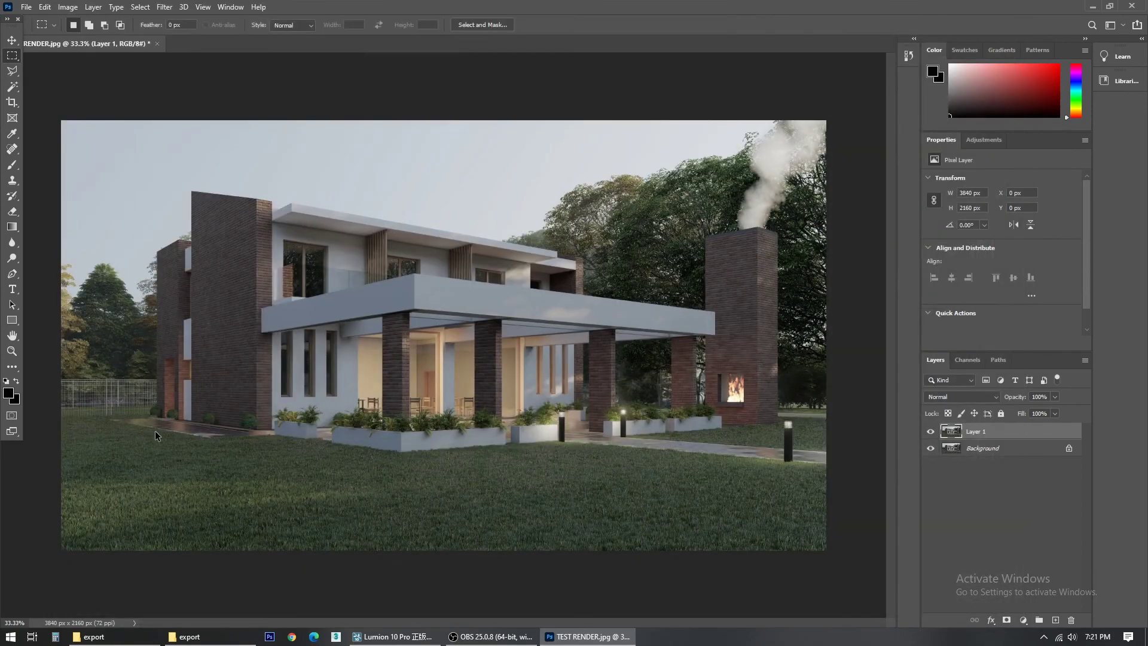
pyautogui.keyDown('alt'); pyautogui.scroll(1, 341, 402); pyautogui.keyUp('alt')
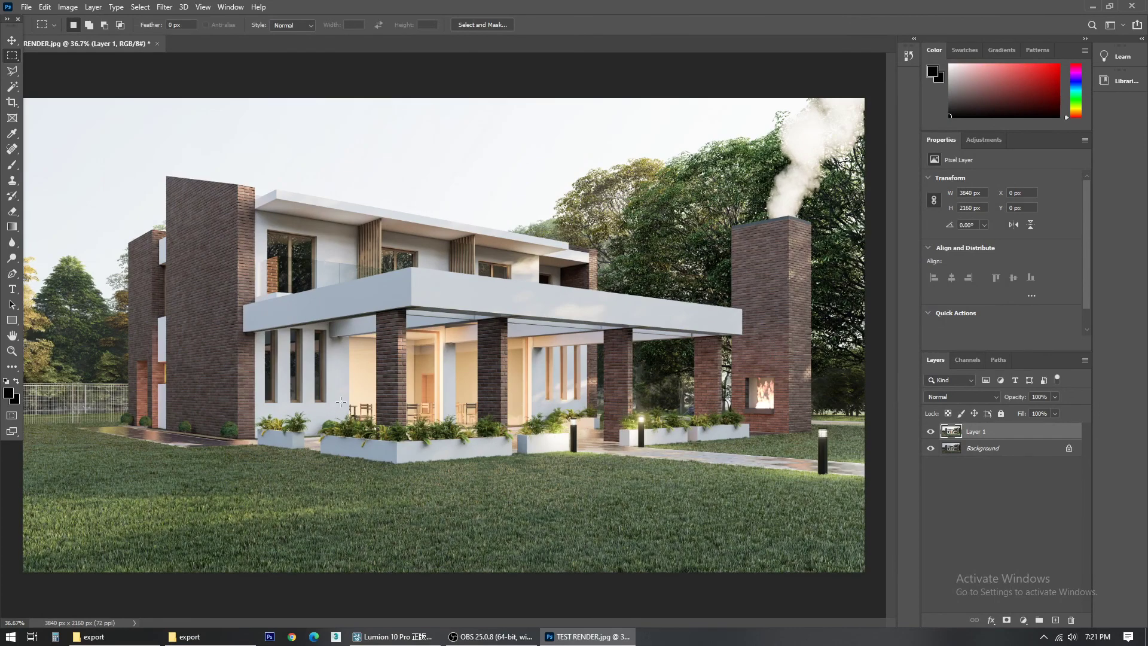